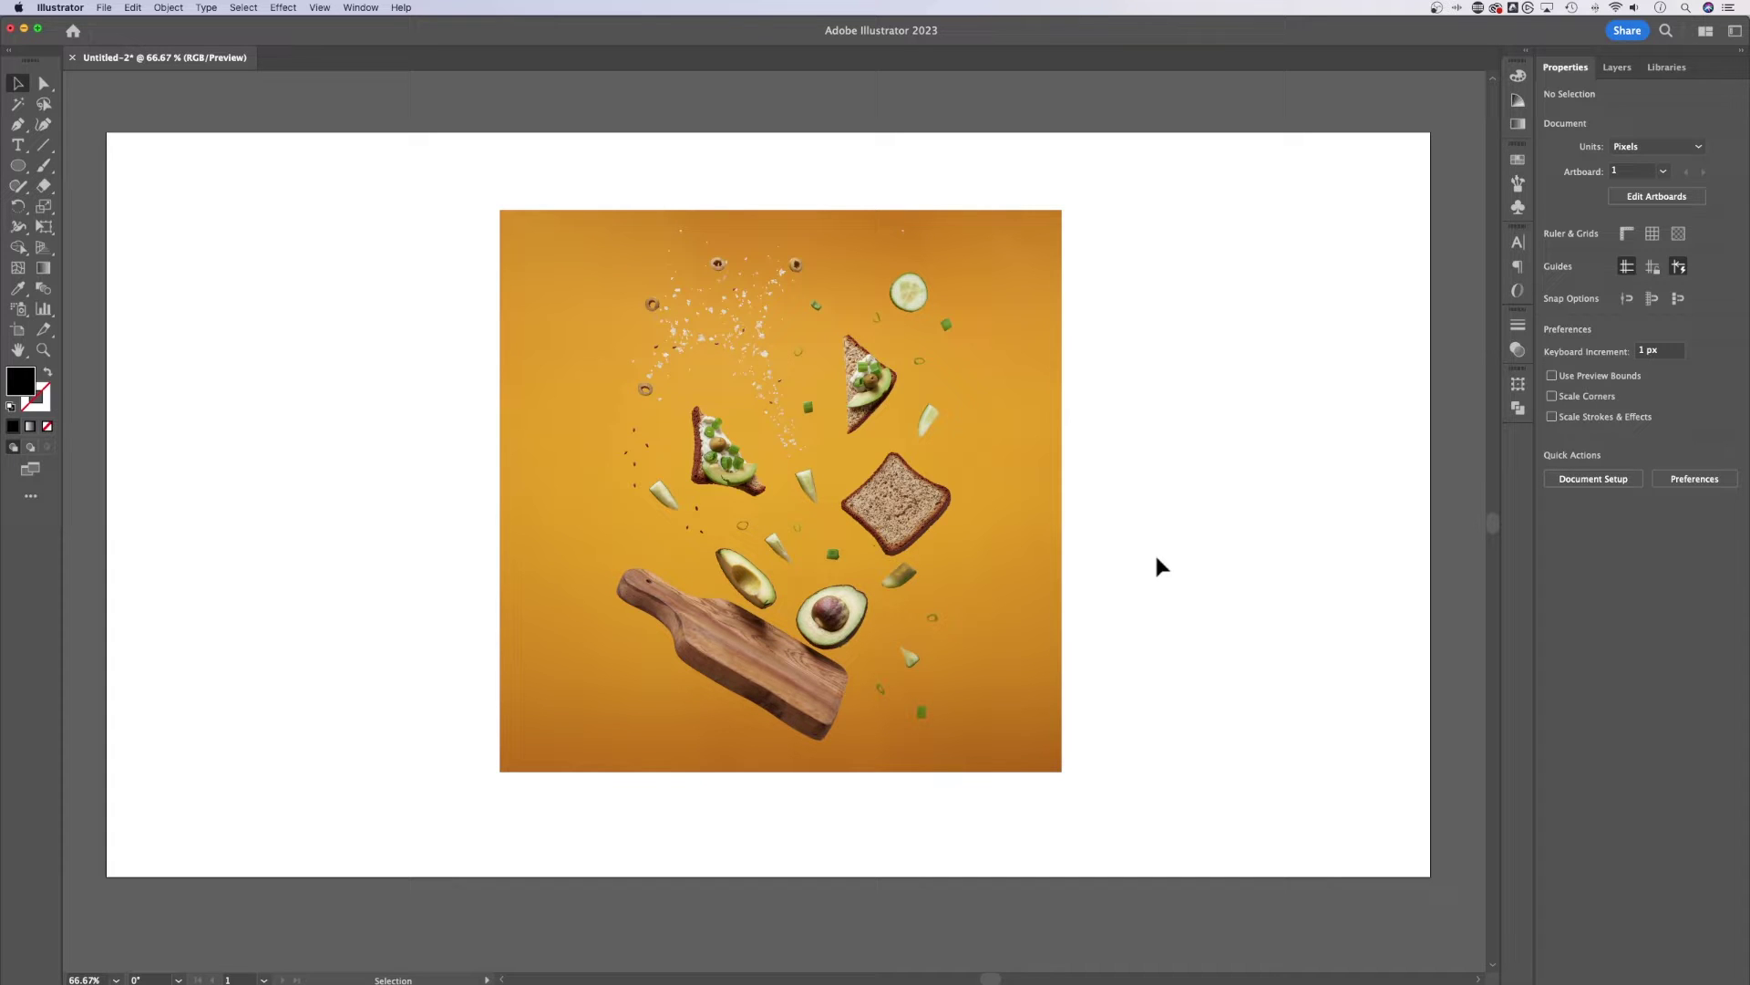
Zoom and scroll in close on the avocado half that holds the pit
key("super+equal")
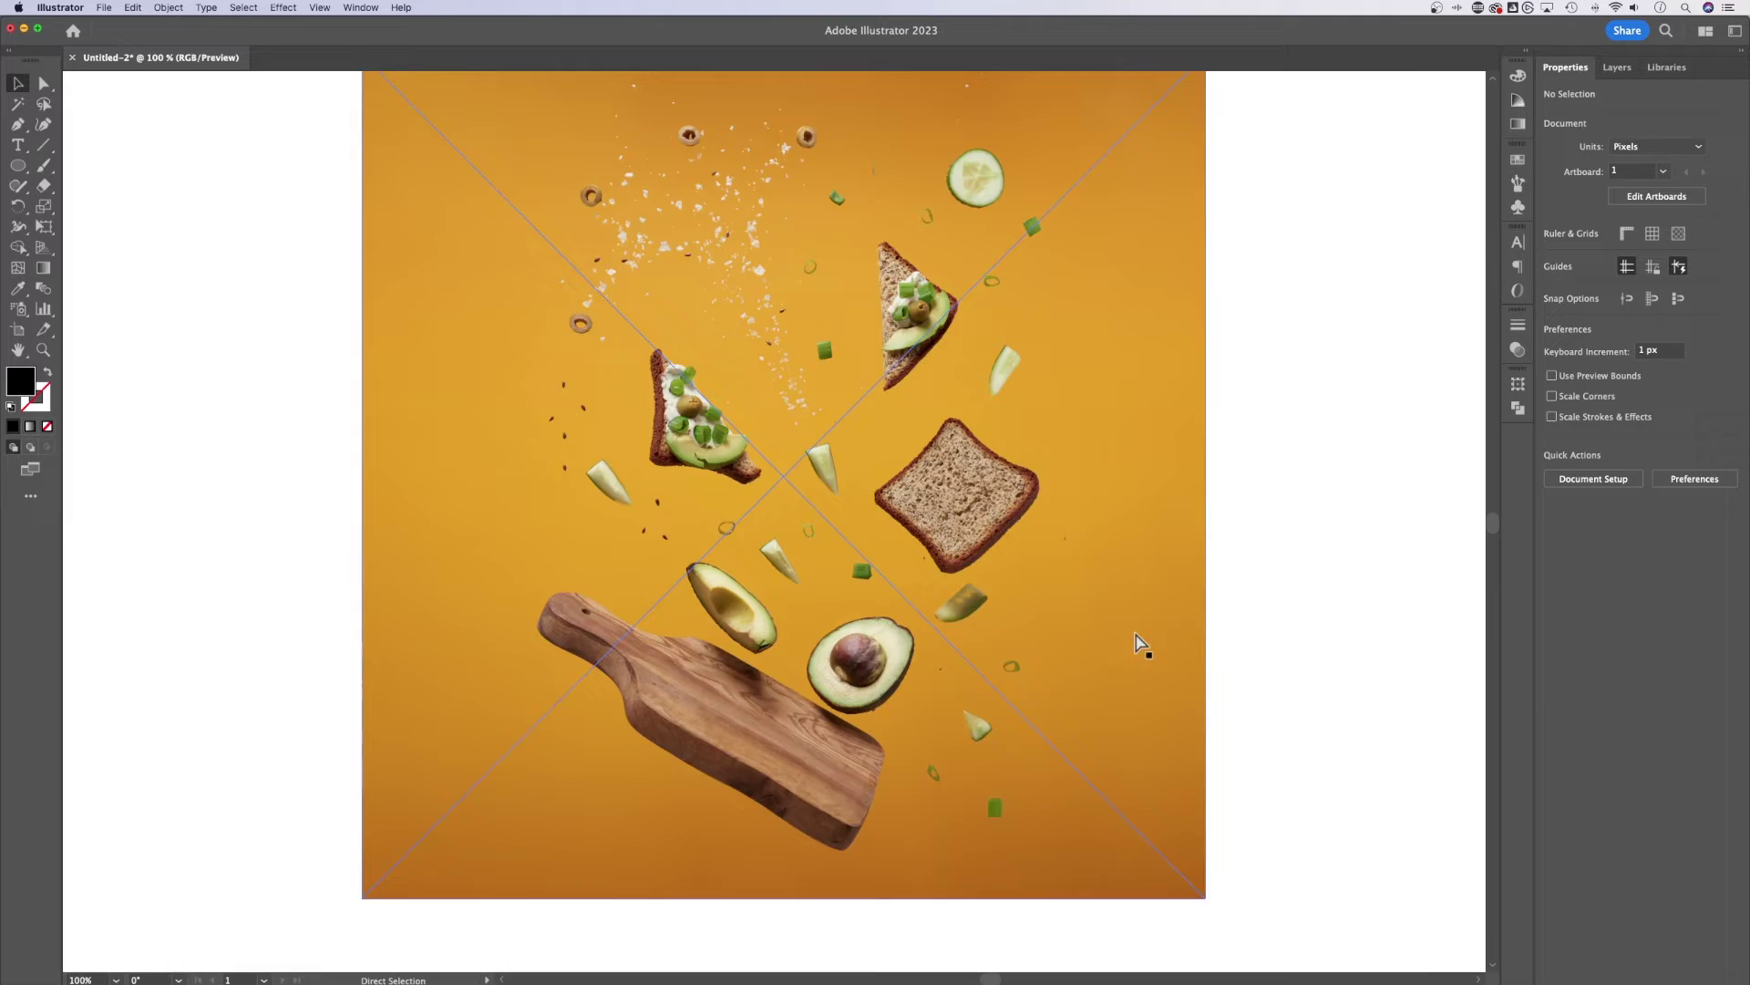
key("super+equal")
key("super+equal")
key("super+equal")
key("super+equal")
key("super+equal")
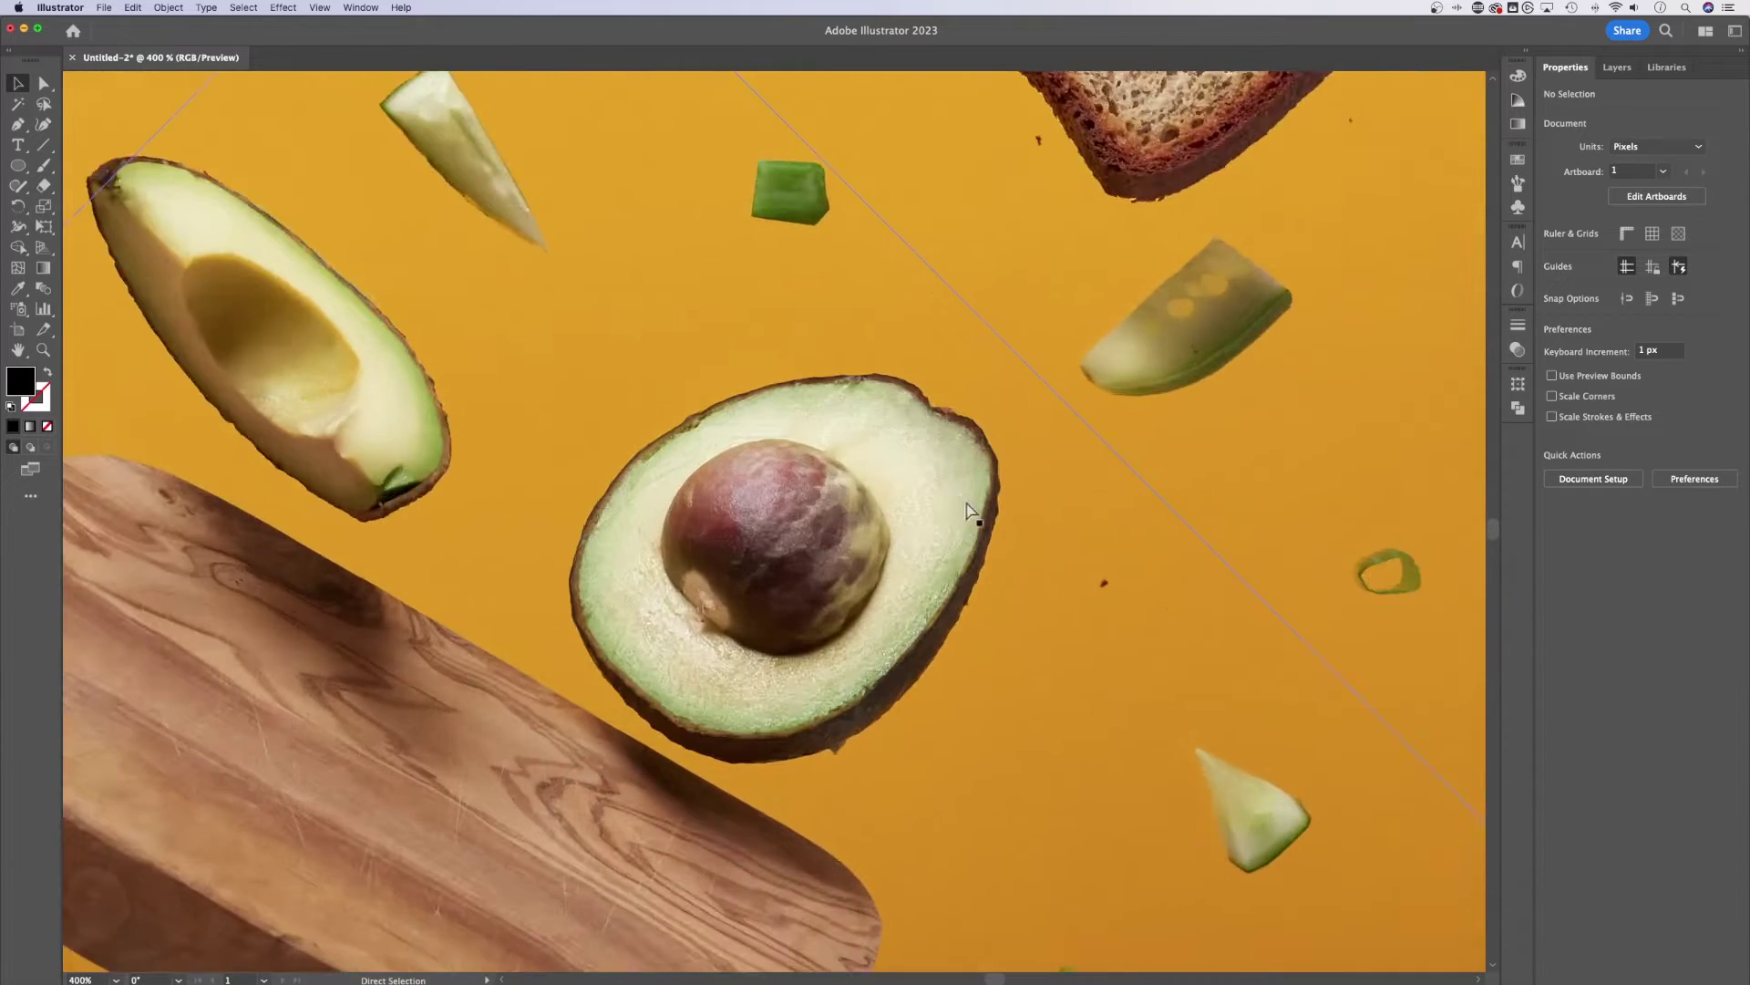
scroll(888, 586, "down", 3)
scroll(894, 508, "right", 2)
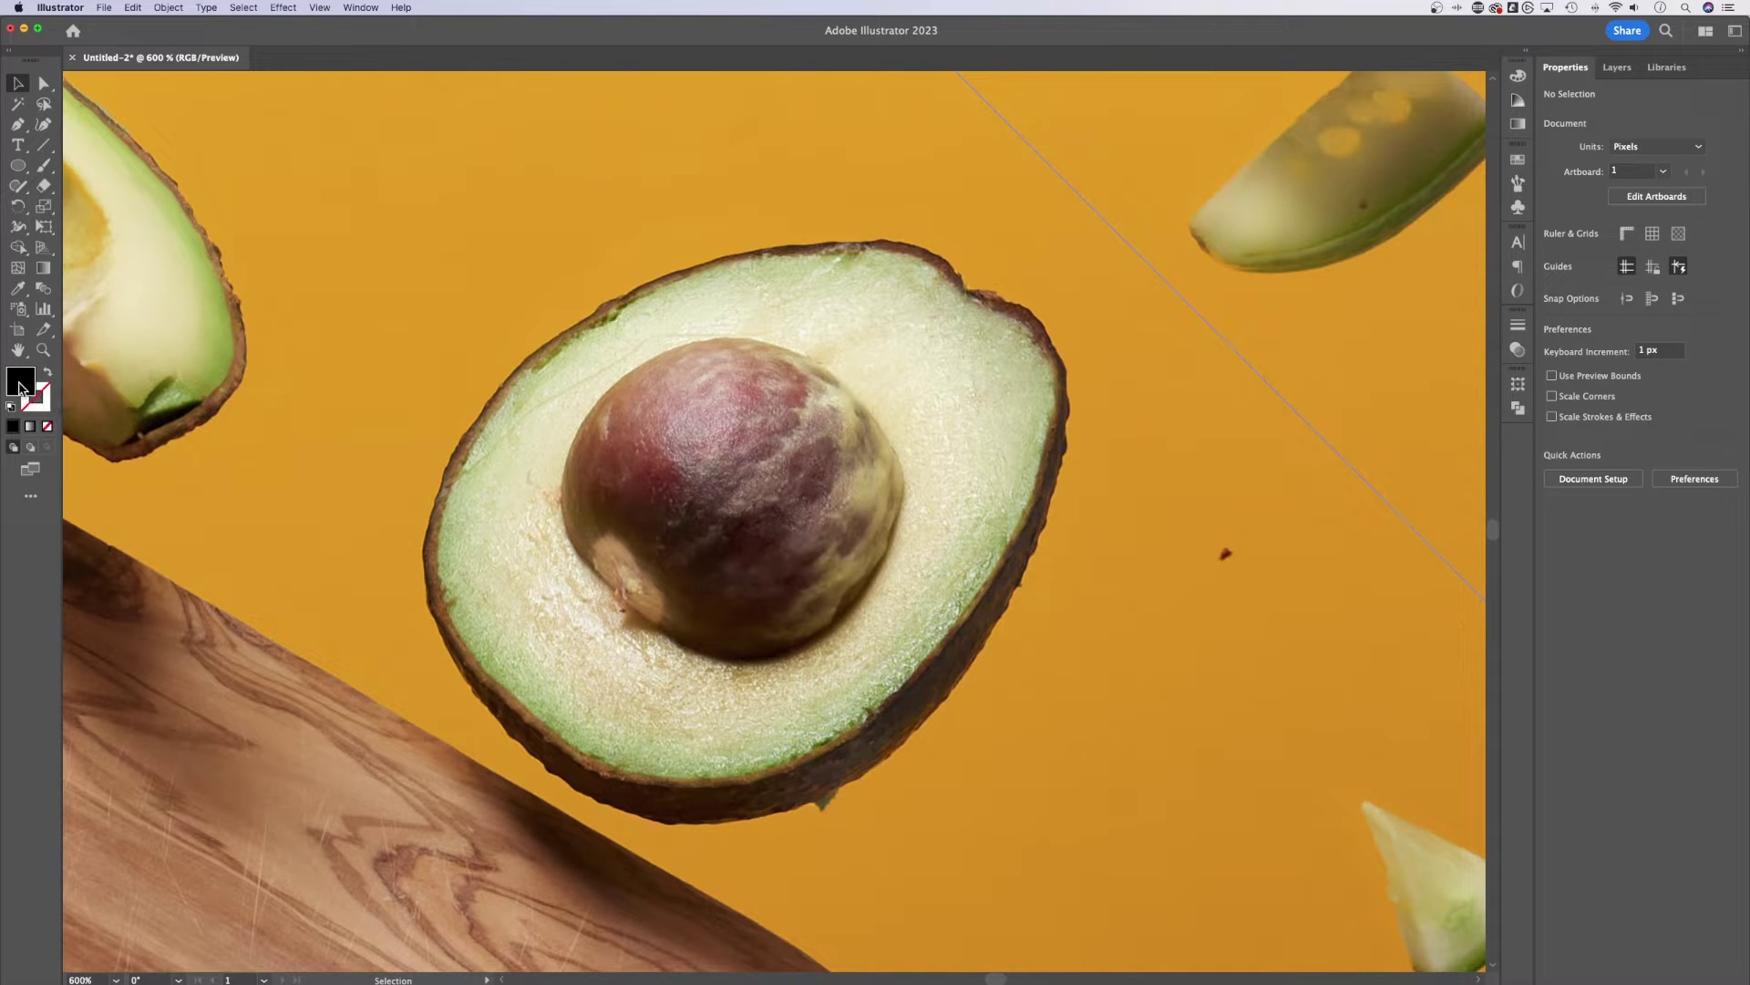
Set the fill to none and the stroke colour to magenta F806FF
left_click(47, 426)
left_click(45, 398)
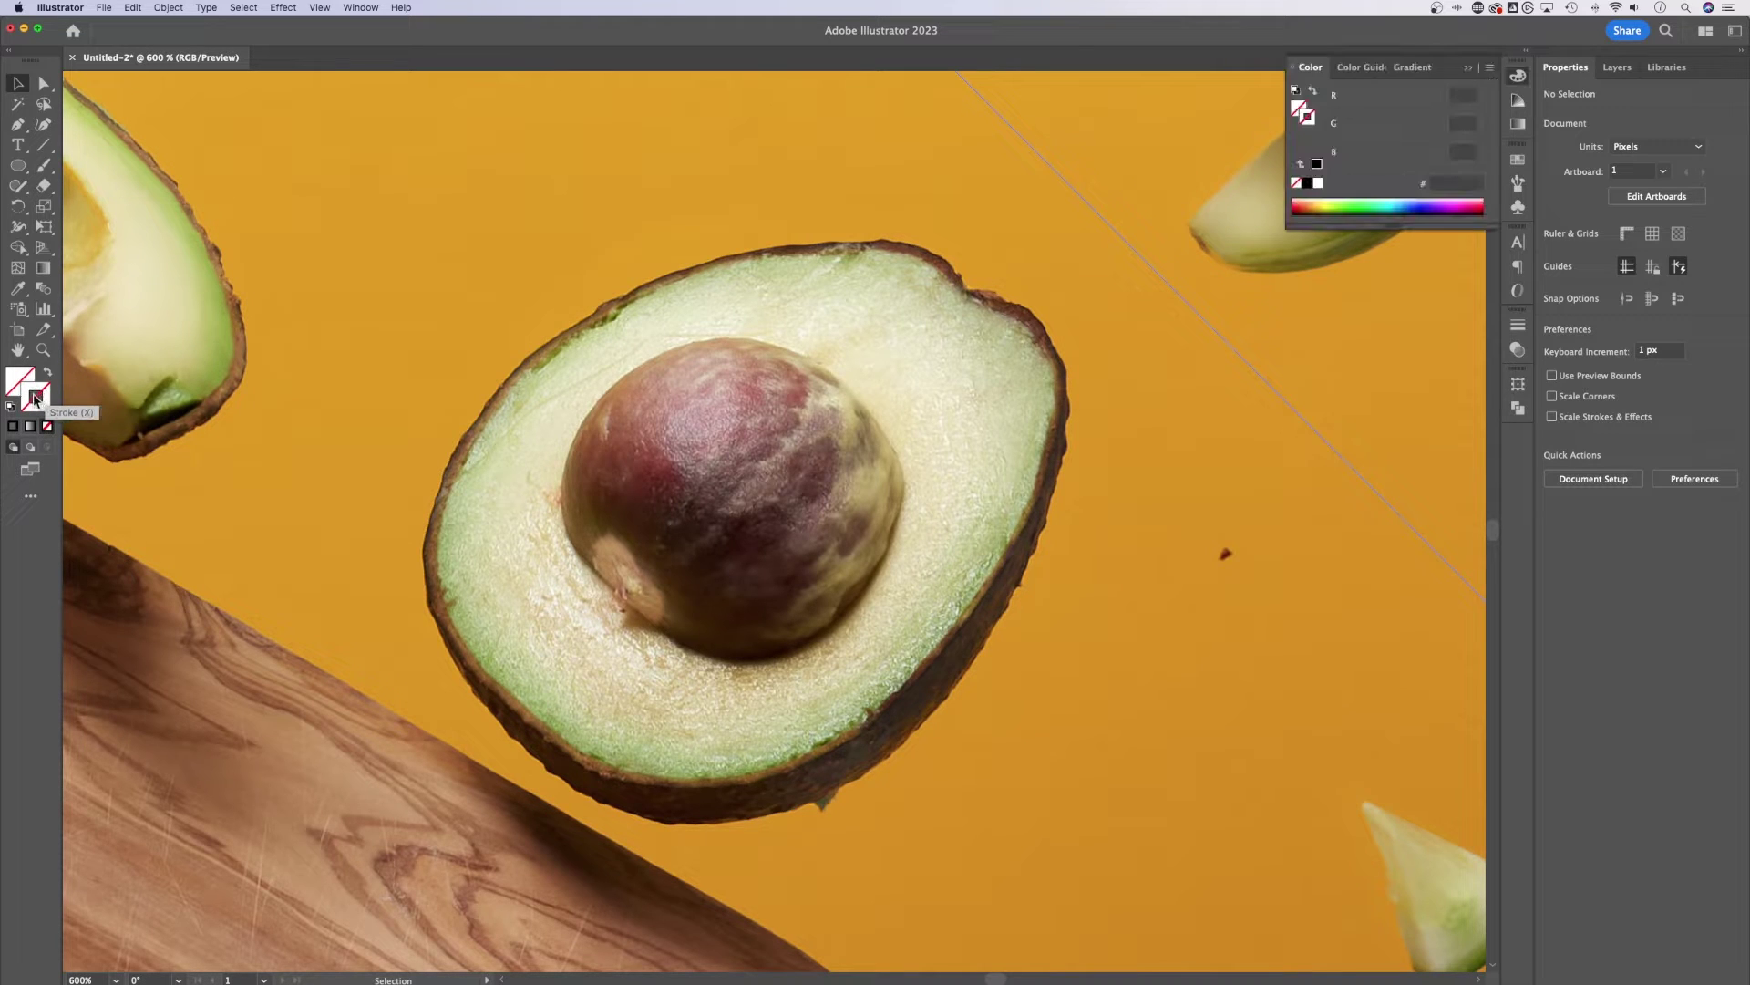
double_click(42, 397)
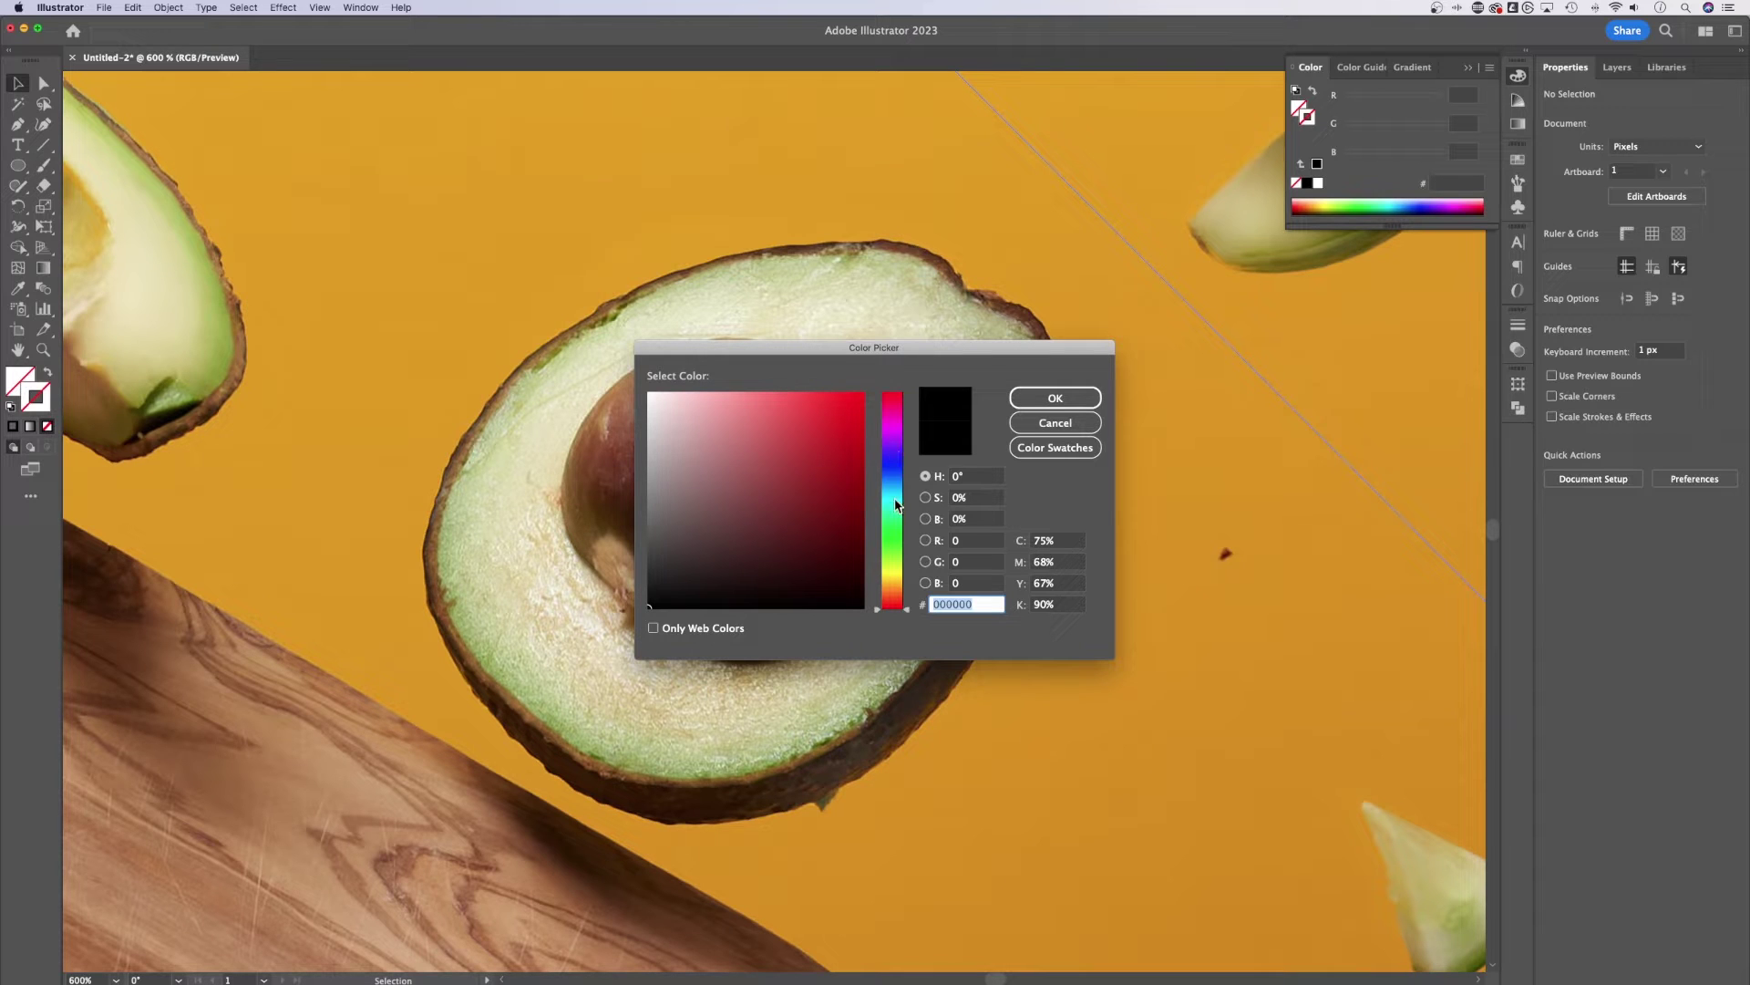
left_click_drag(896, 457, 894, 428)
left_click(859, 393)
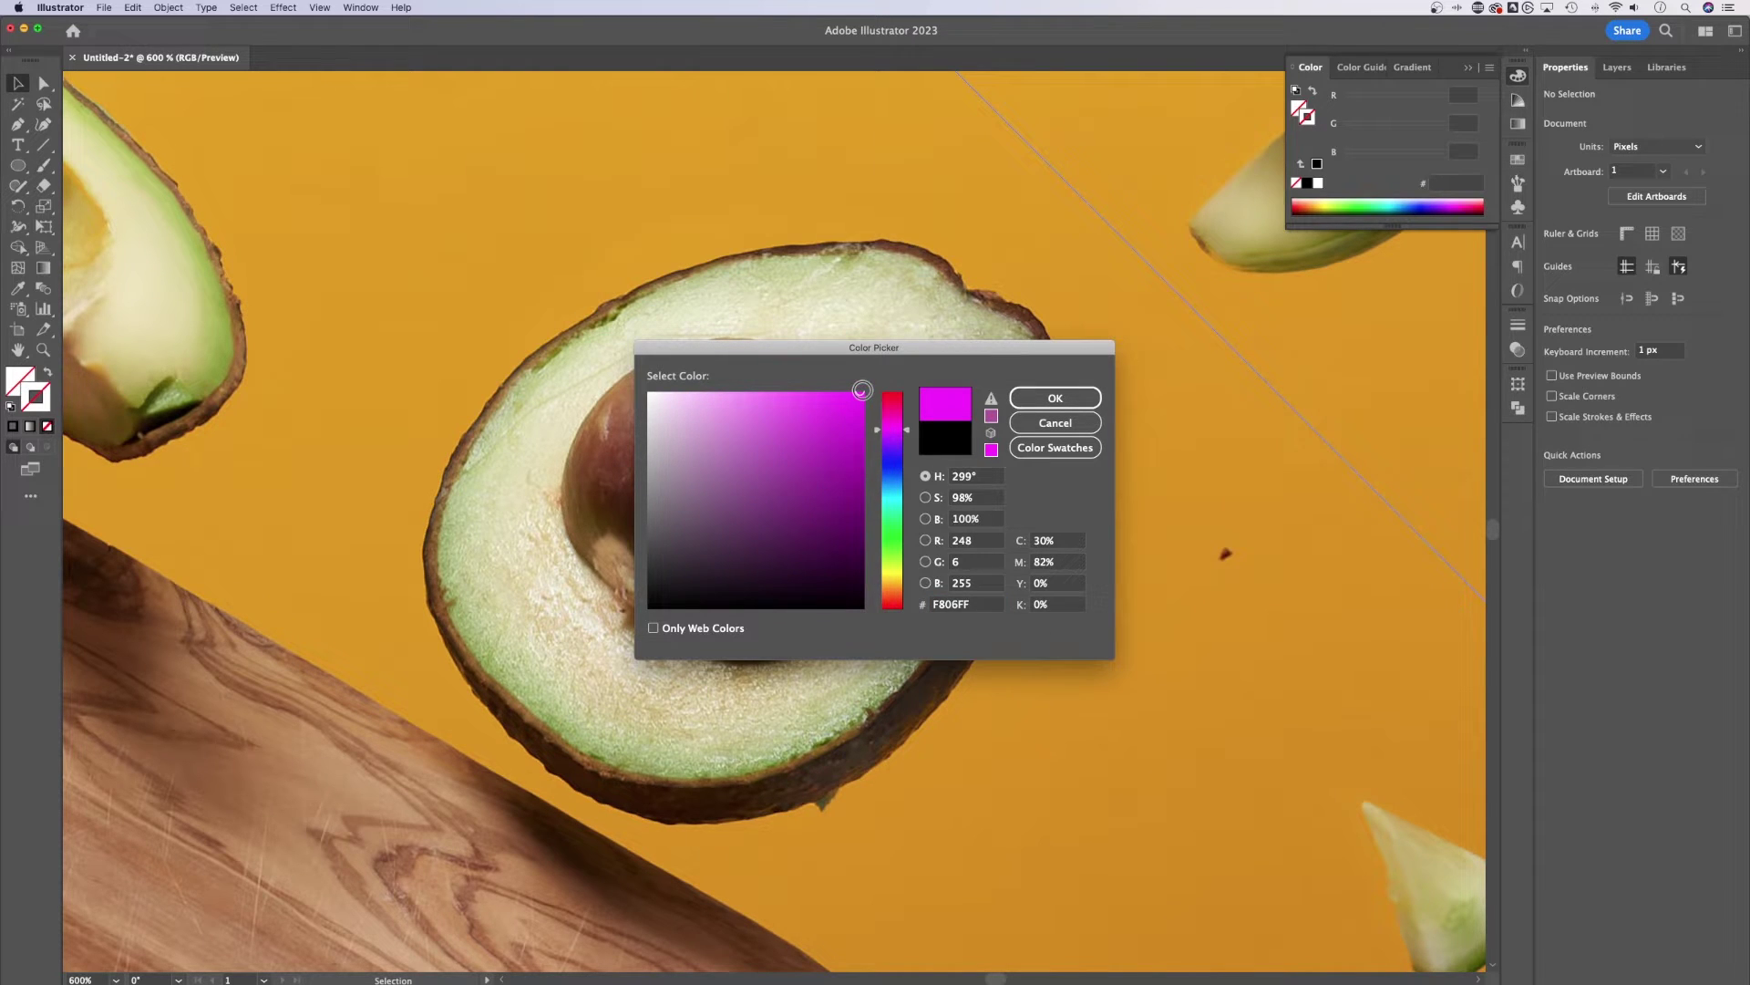
left_click(1054, 399)
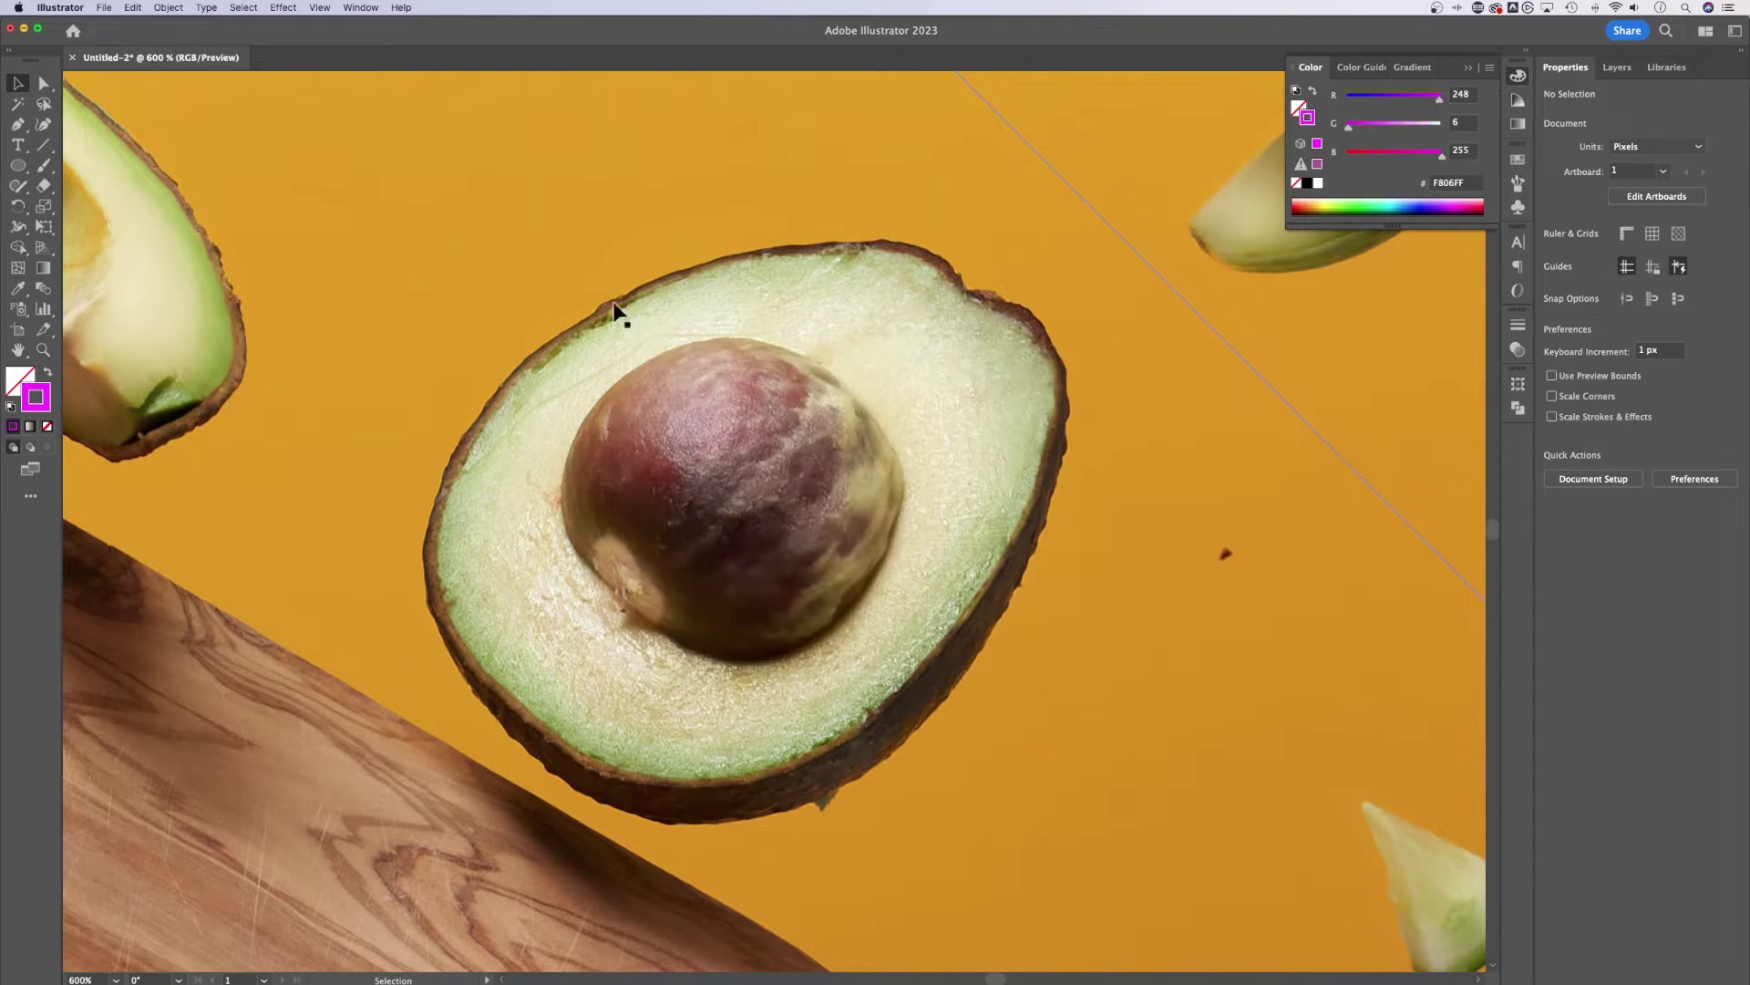
Switch to the Pen tool with a 5 pt stroke weight
left_click(18, 125)
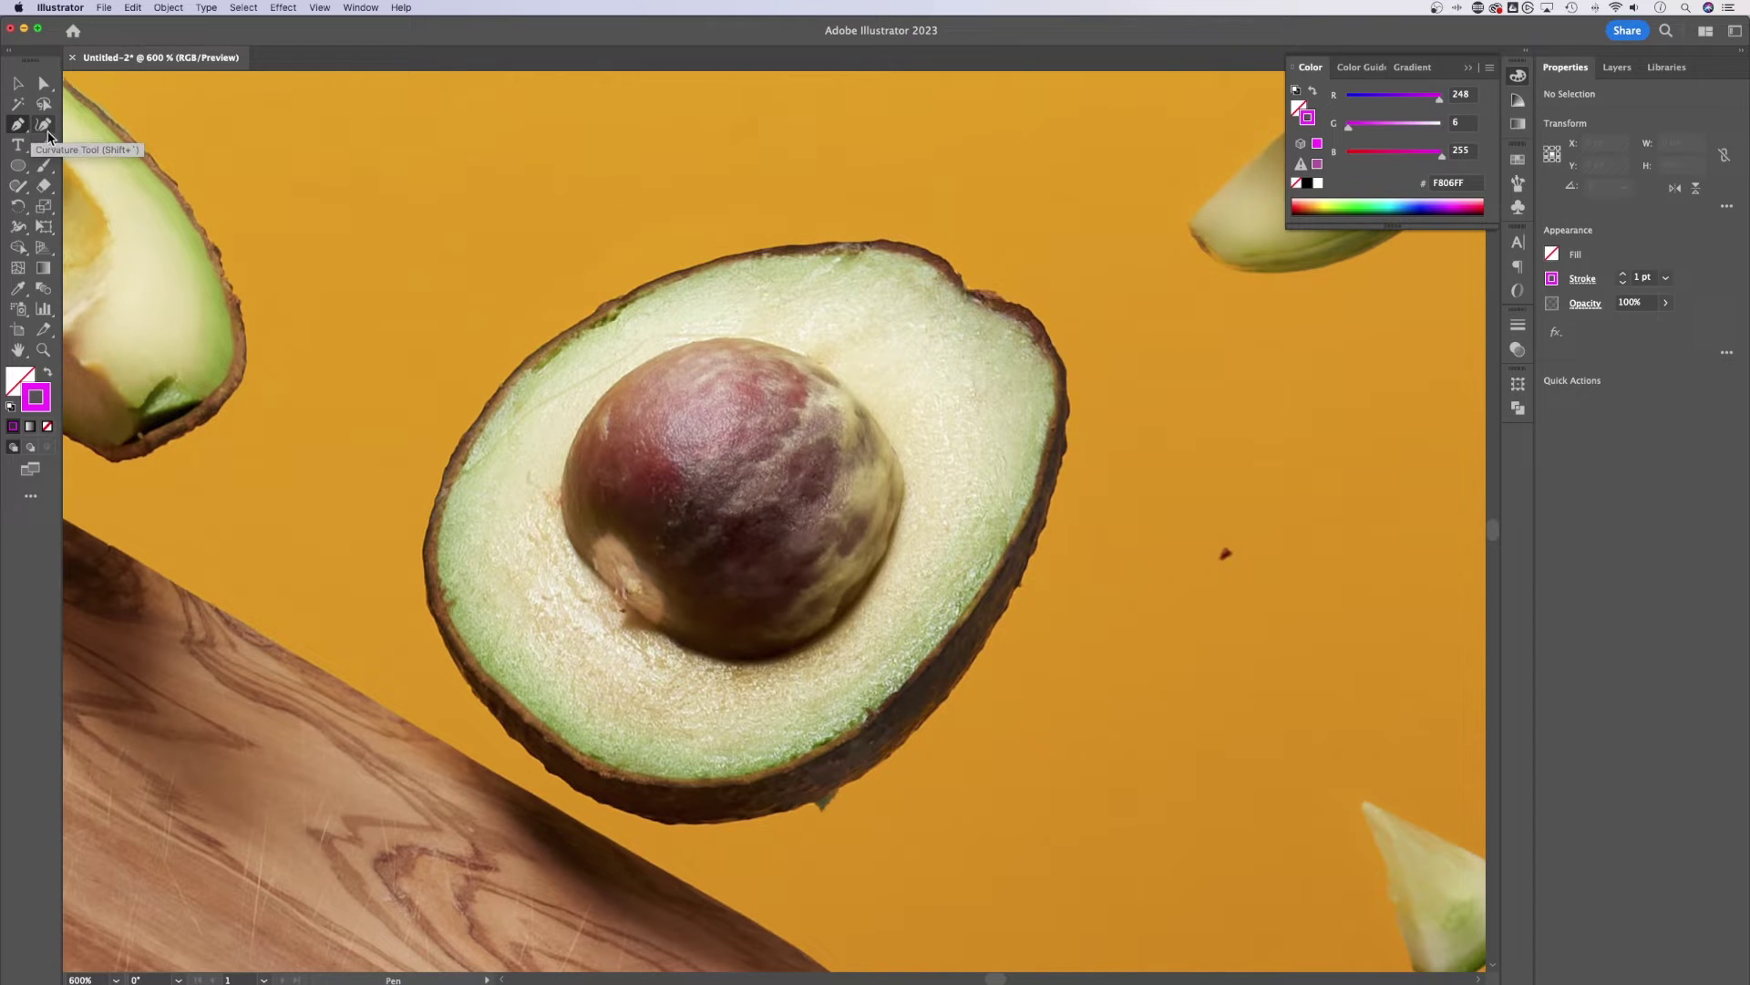
left_click(1645, 278)
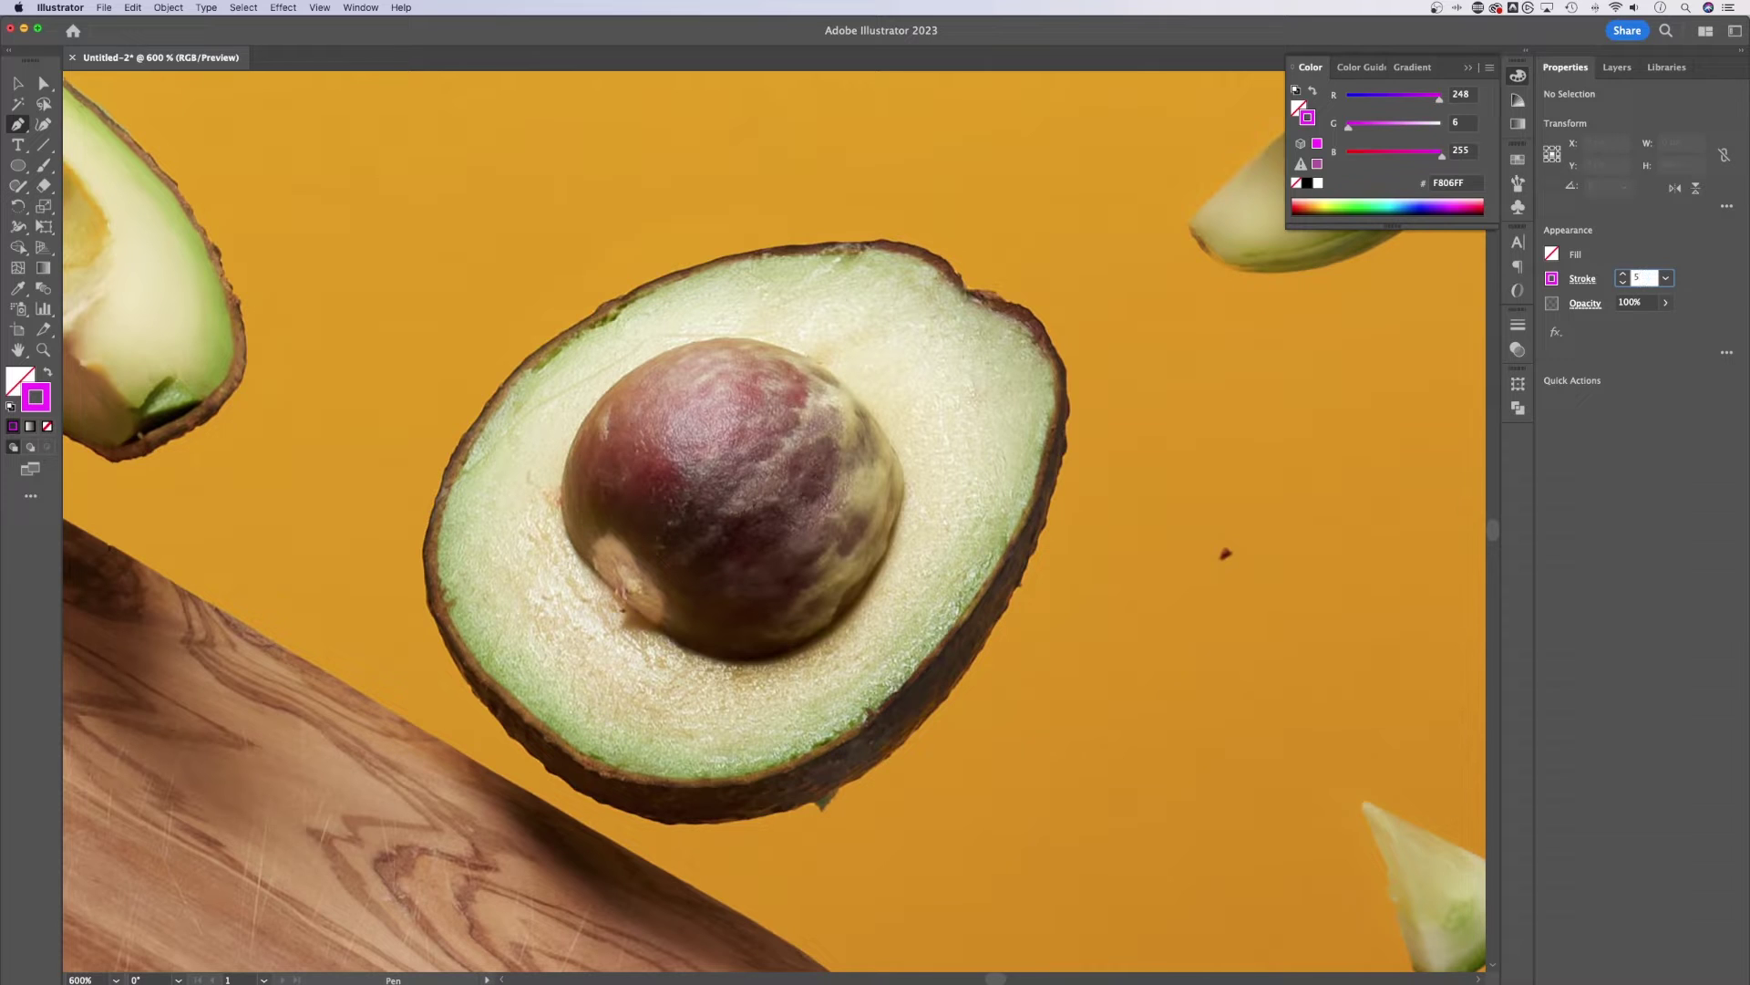
key("Return")
Place five straight anchors around the avocado, then undo them
left_click(900, 183)
left_click(1031, 208)
left_click(1084, 284)
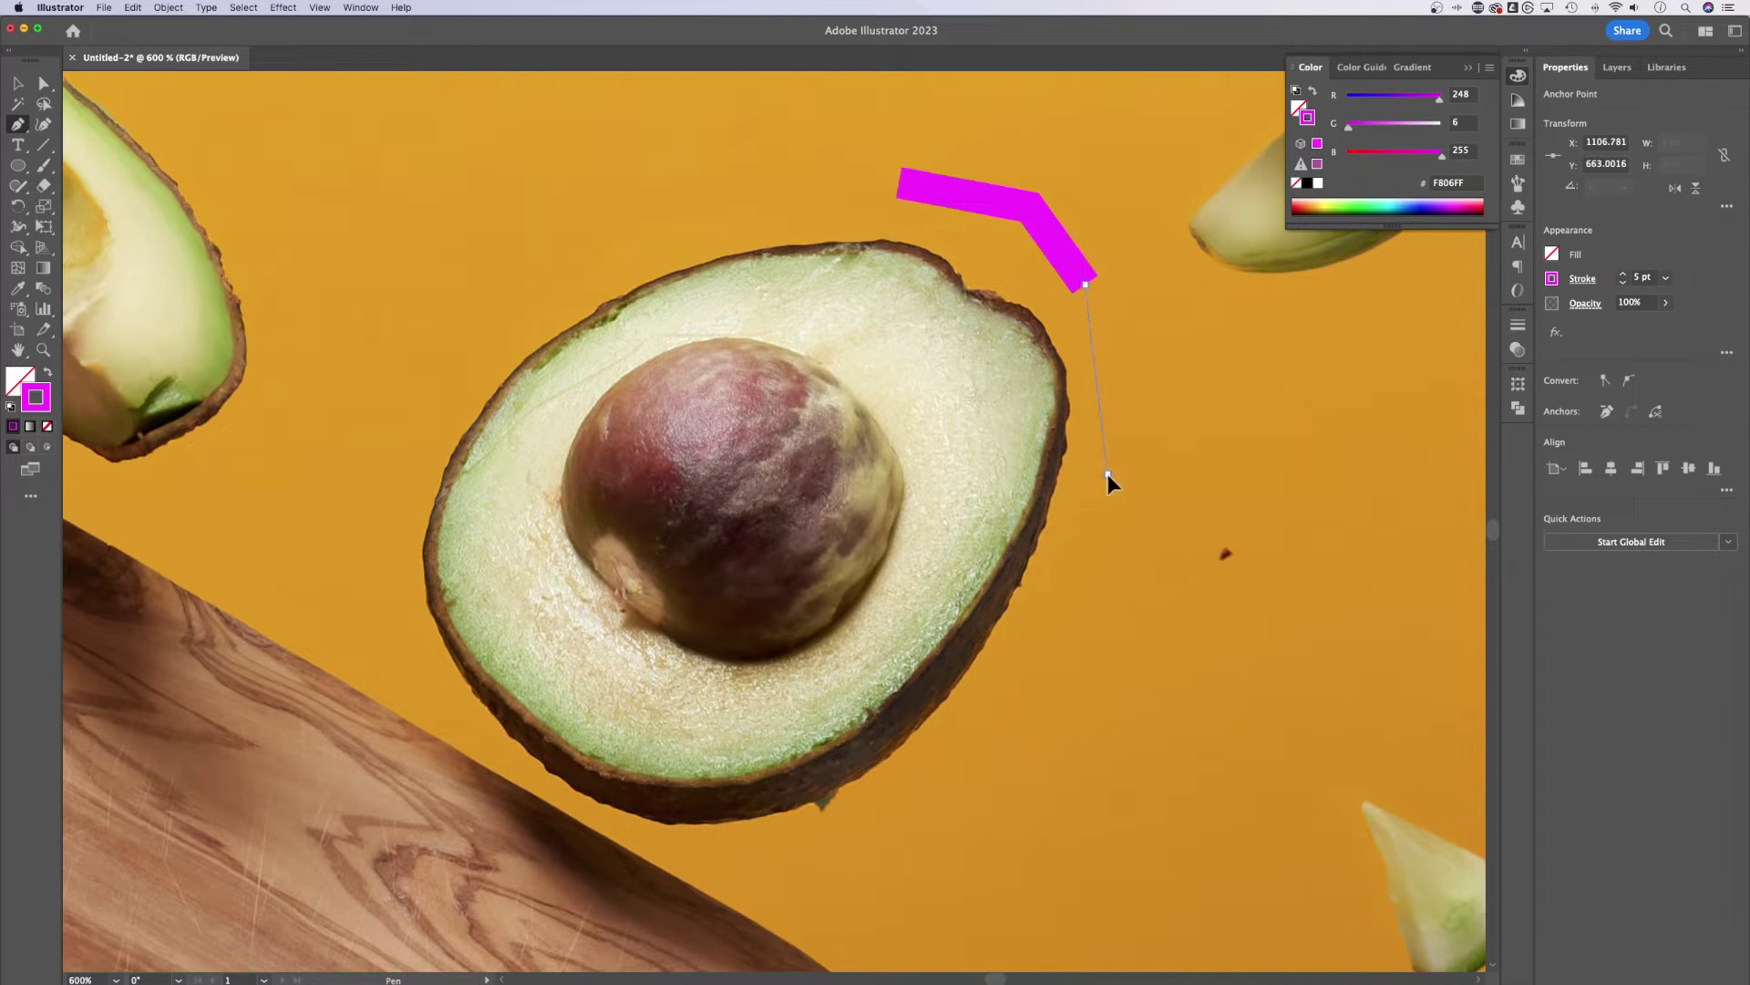
left_click(1108, 473)
left_click(959, 532)
key("super+z")
key("super+z")
key("super+z")
key("super+z")
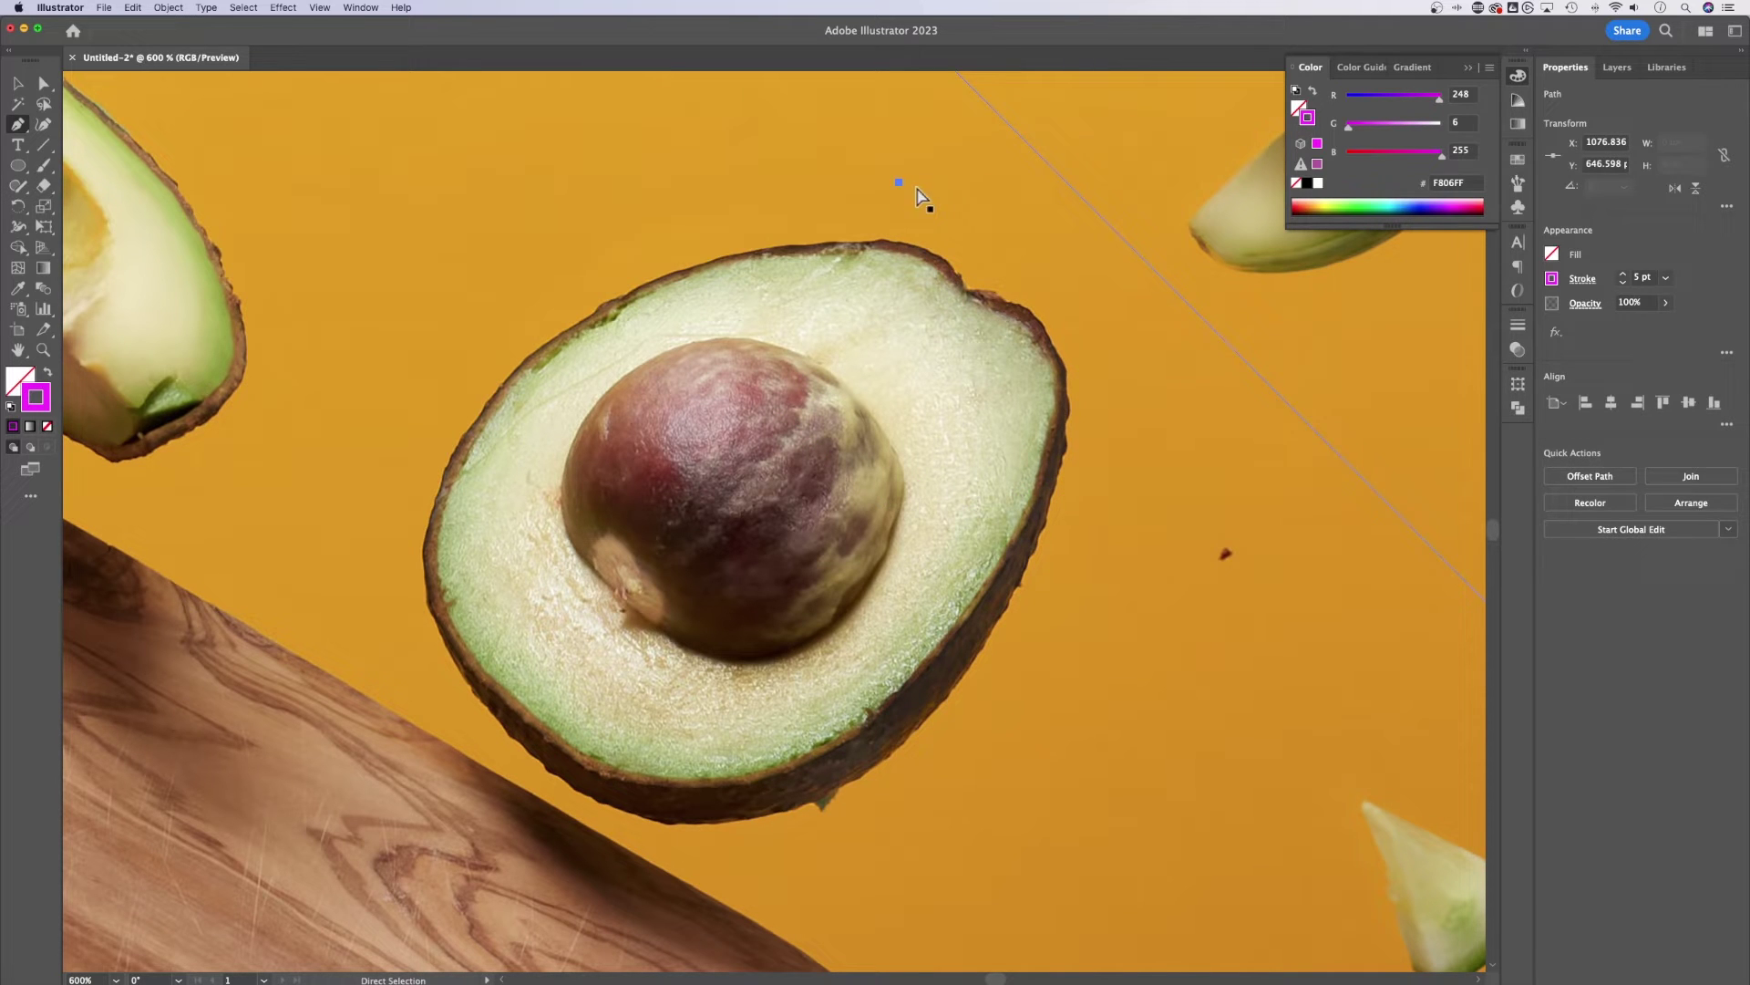
key("super+z")
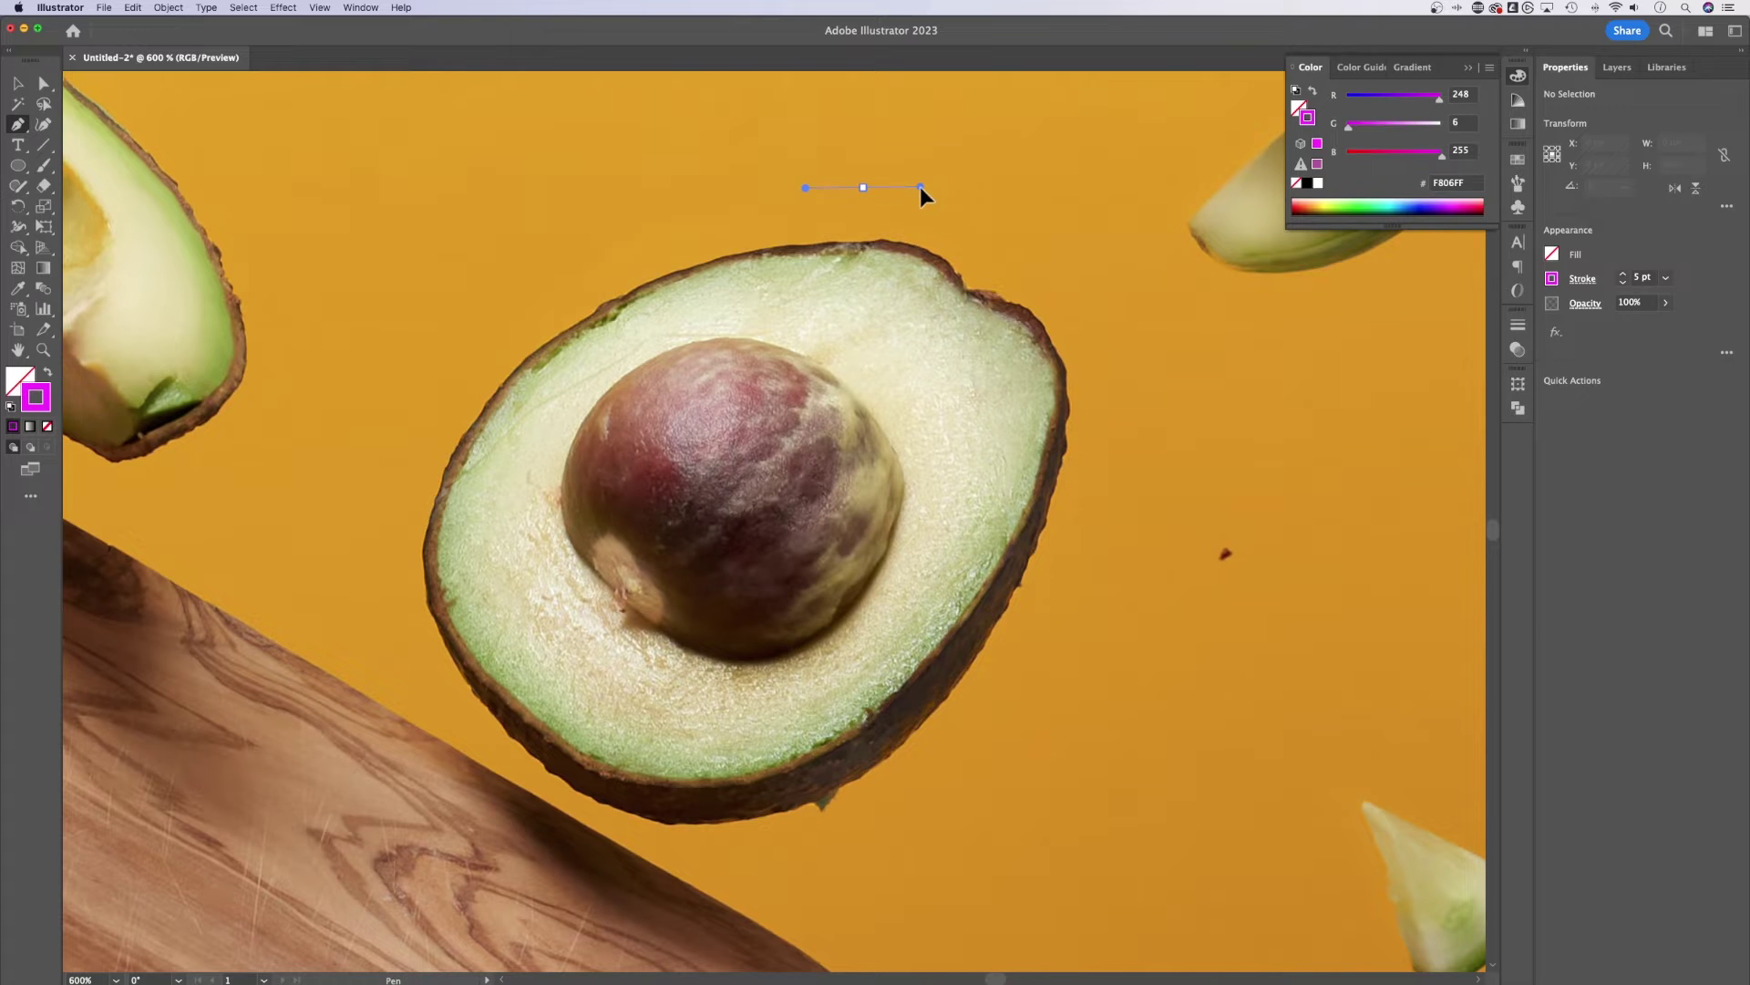
Draw curved anchors down the avocado's right edge, adjust a handle, then undo the last segment
left_click(1128, 328)
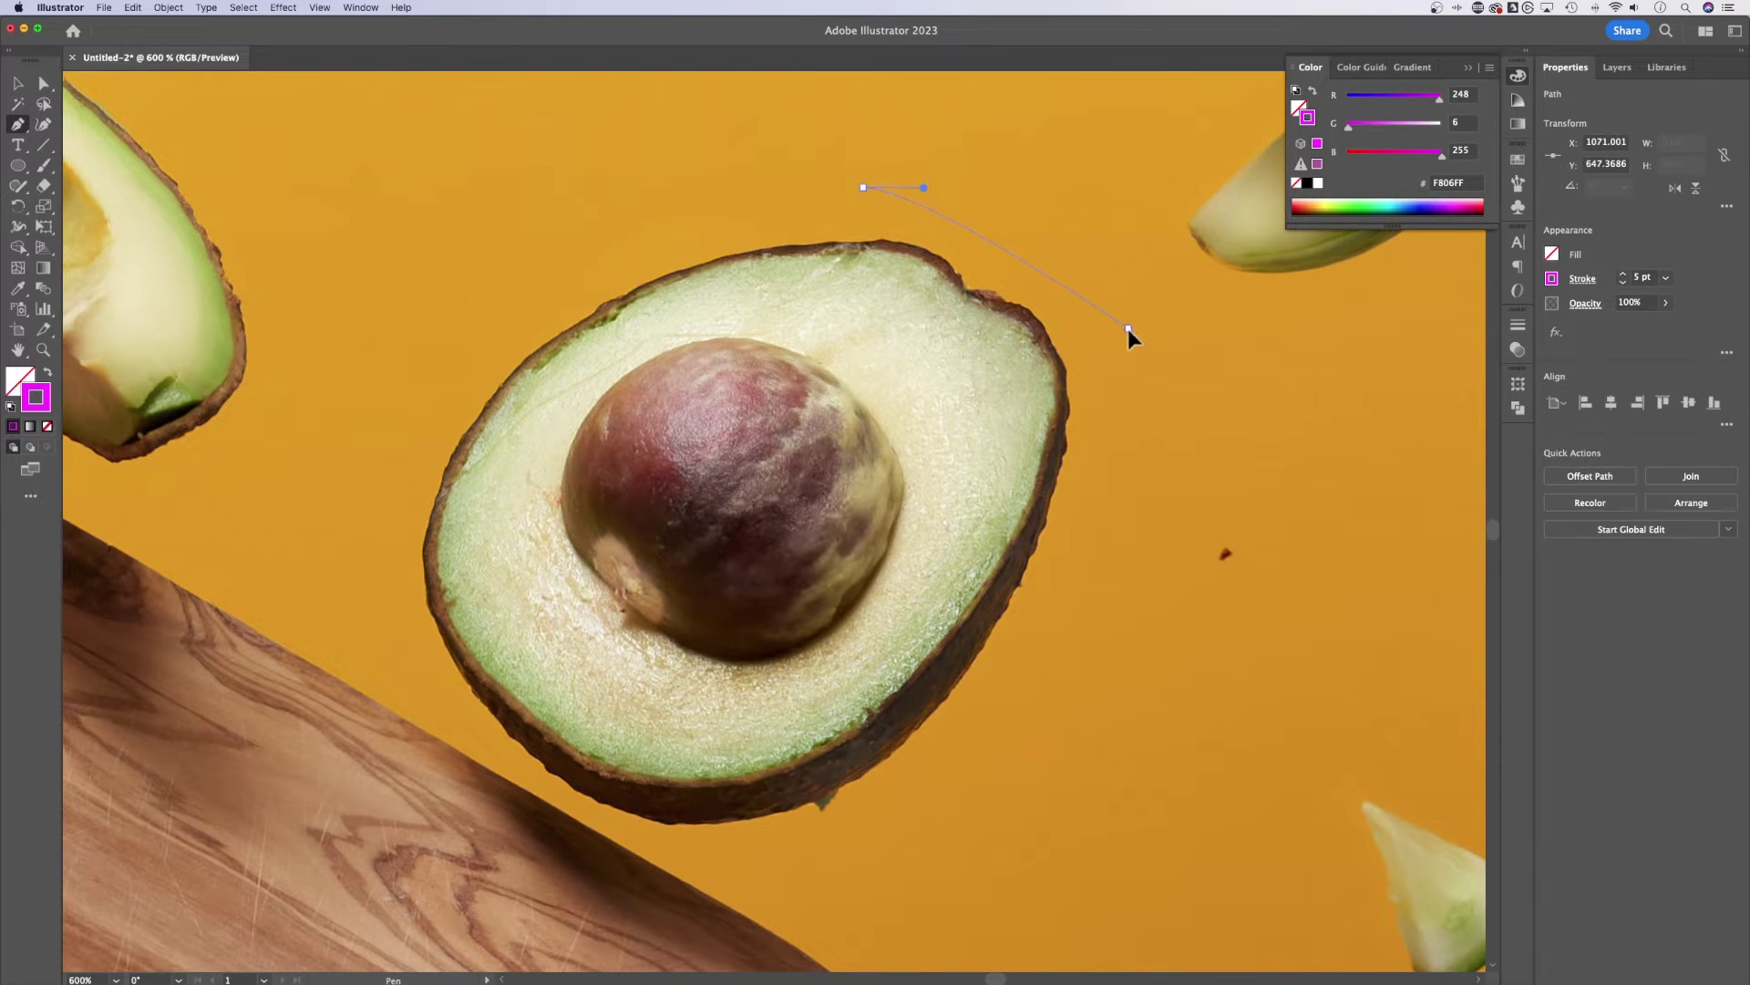
left_click_drag(1143, 379, 1151, 399)
left_click_drag(1082, 588, 1043, 642)
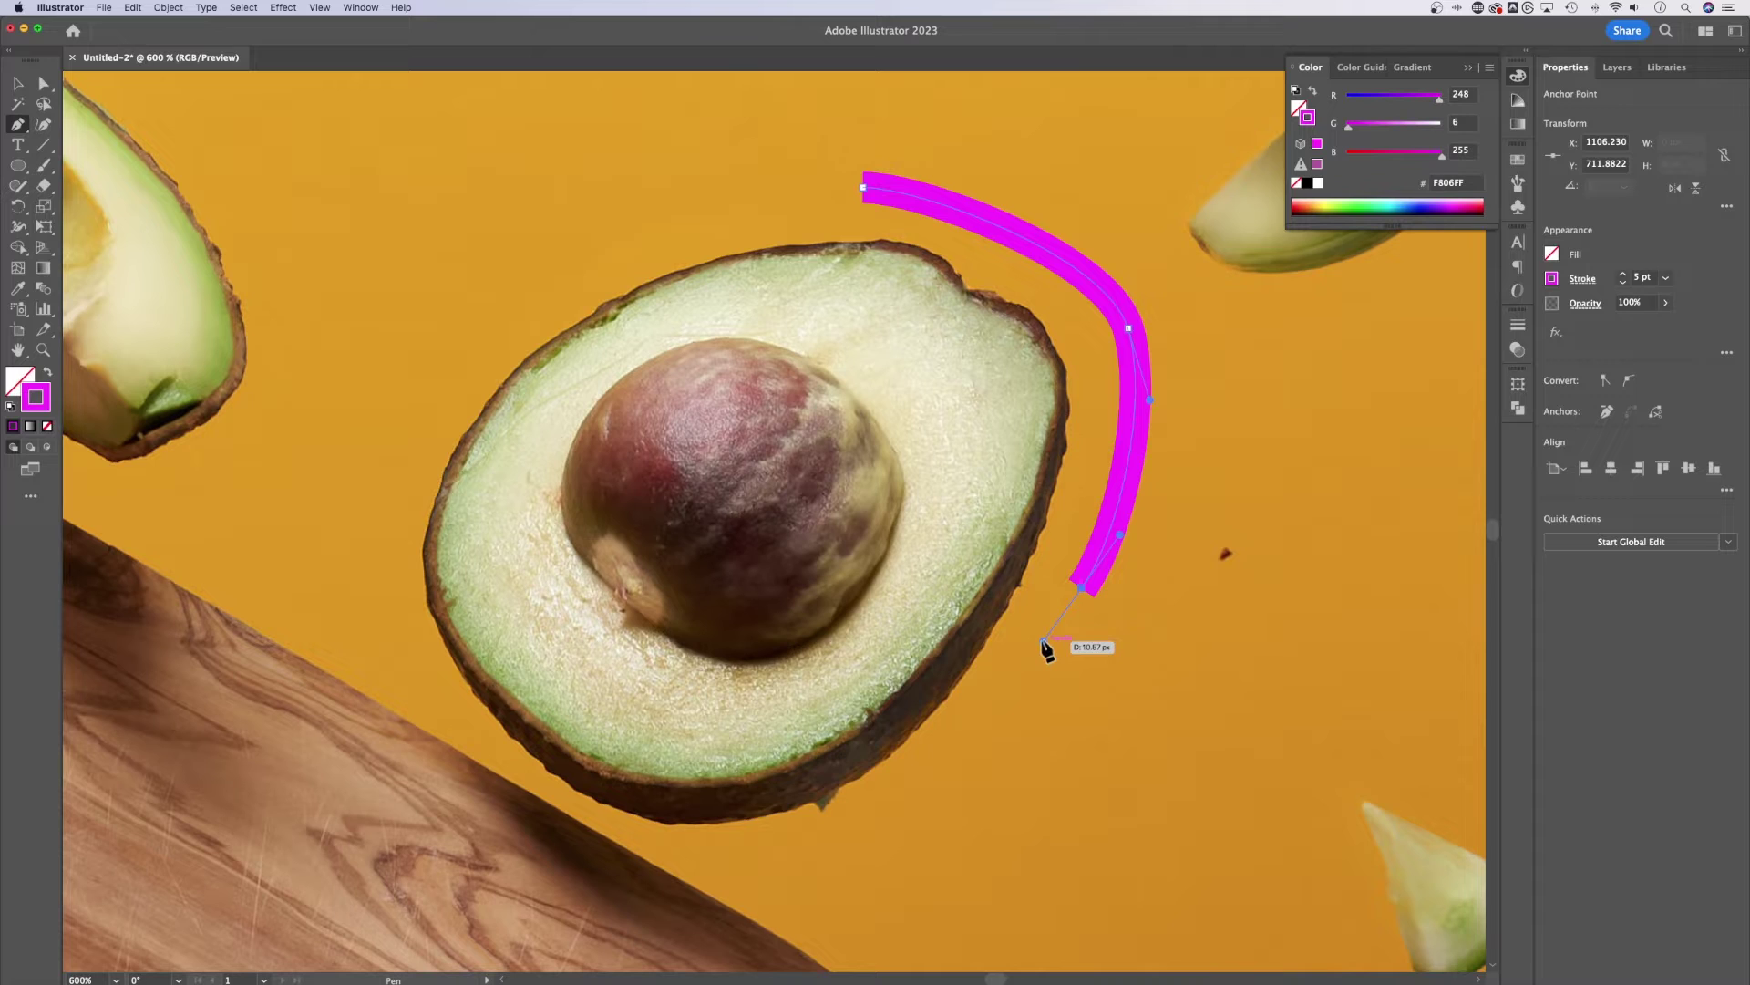
key("alt")
left_click_drag(1043, 642, 1060, 644)
mouse_move(1136, 753)
left_mouse_down()
mouse_move(1137, 730)
mouse_move(1141, 766)
mouse_move(1124, 753)
left_mouse_up()
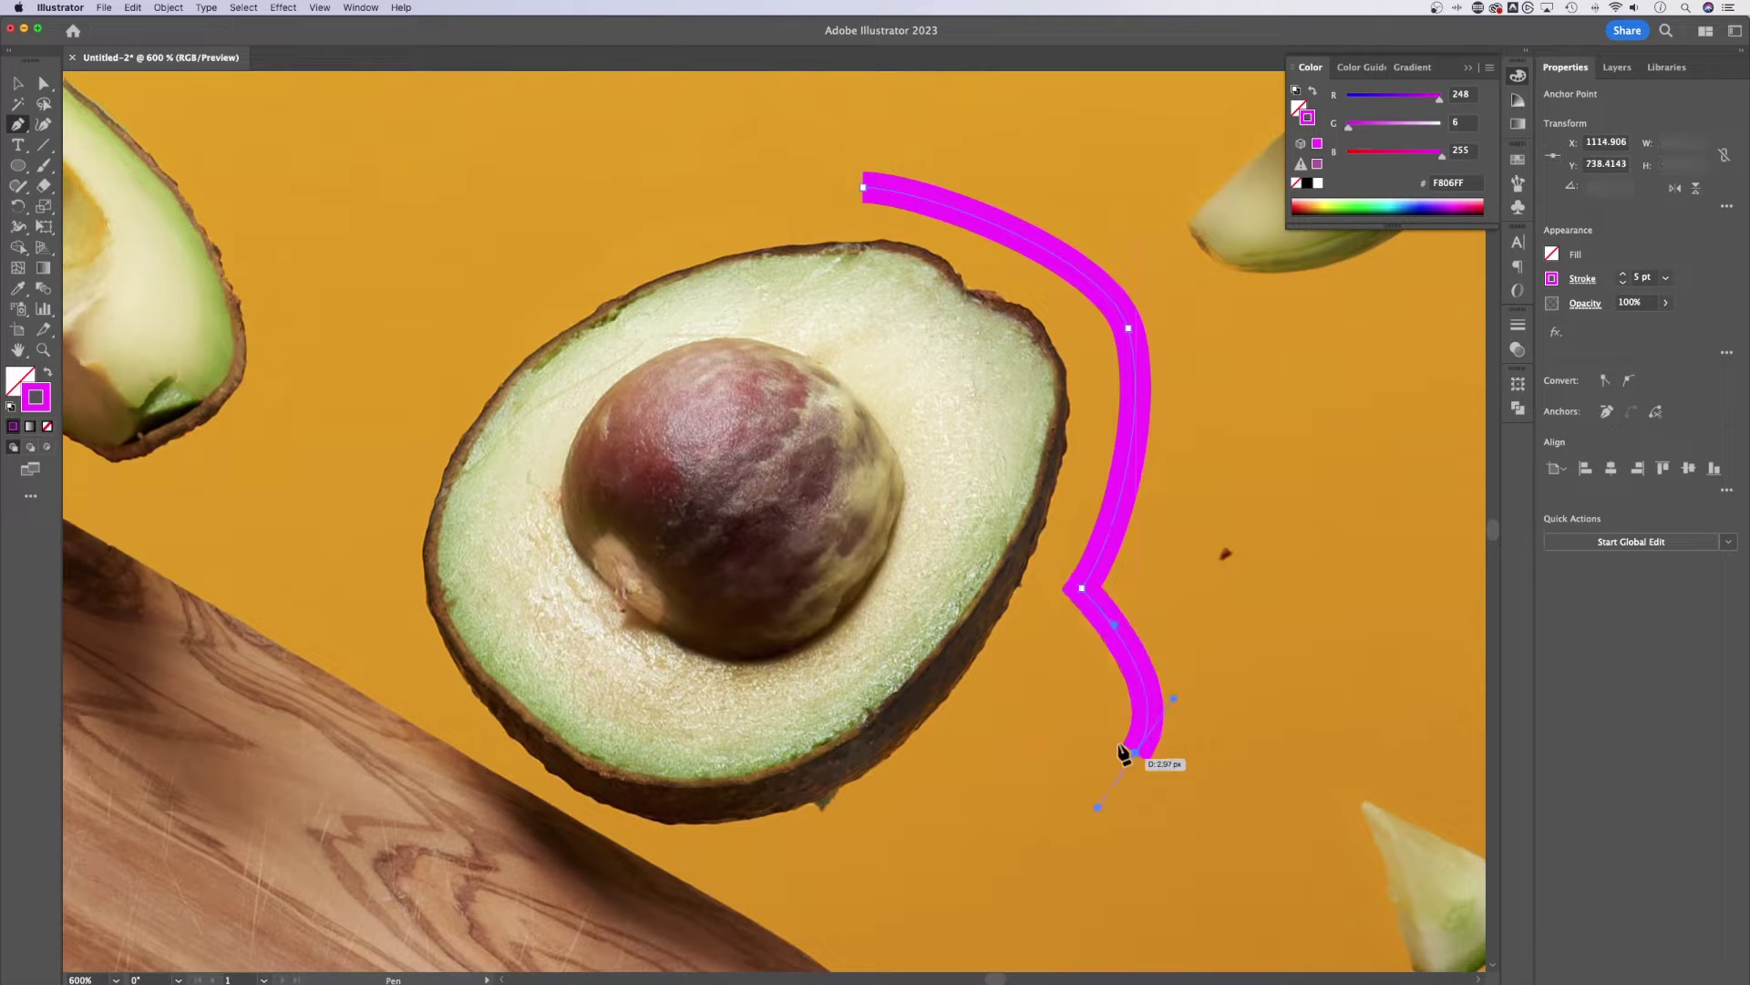
key("super+z")
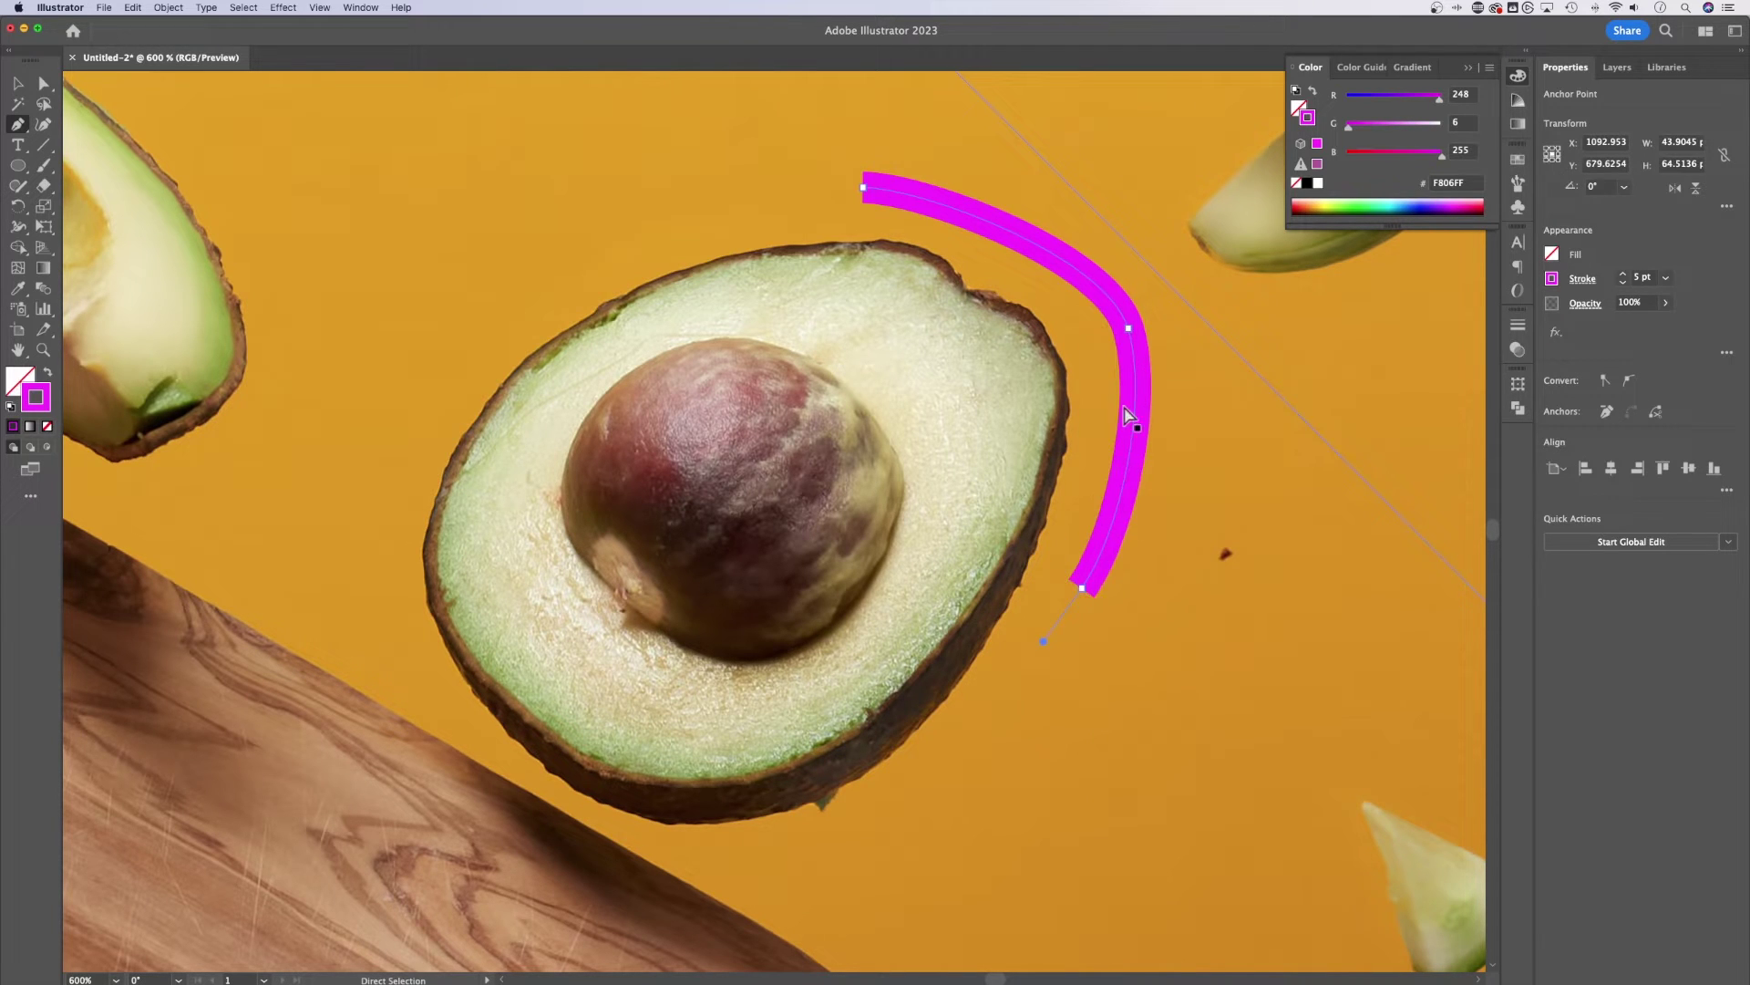
Undo the thick path and set the stroke weight to 2 pt
key("super+z")
key("super+z")
key("super+z")
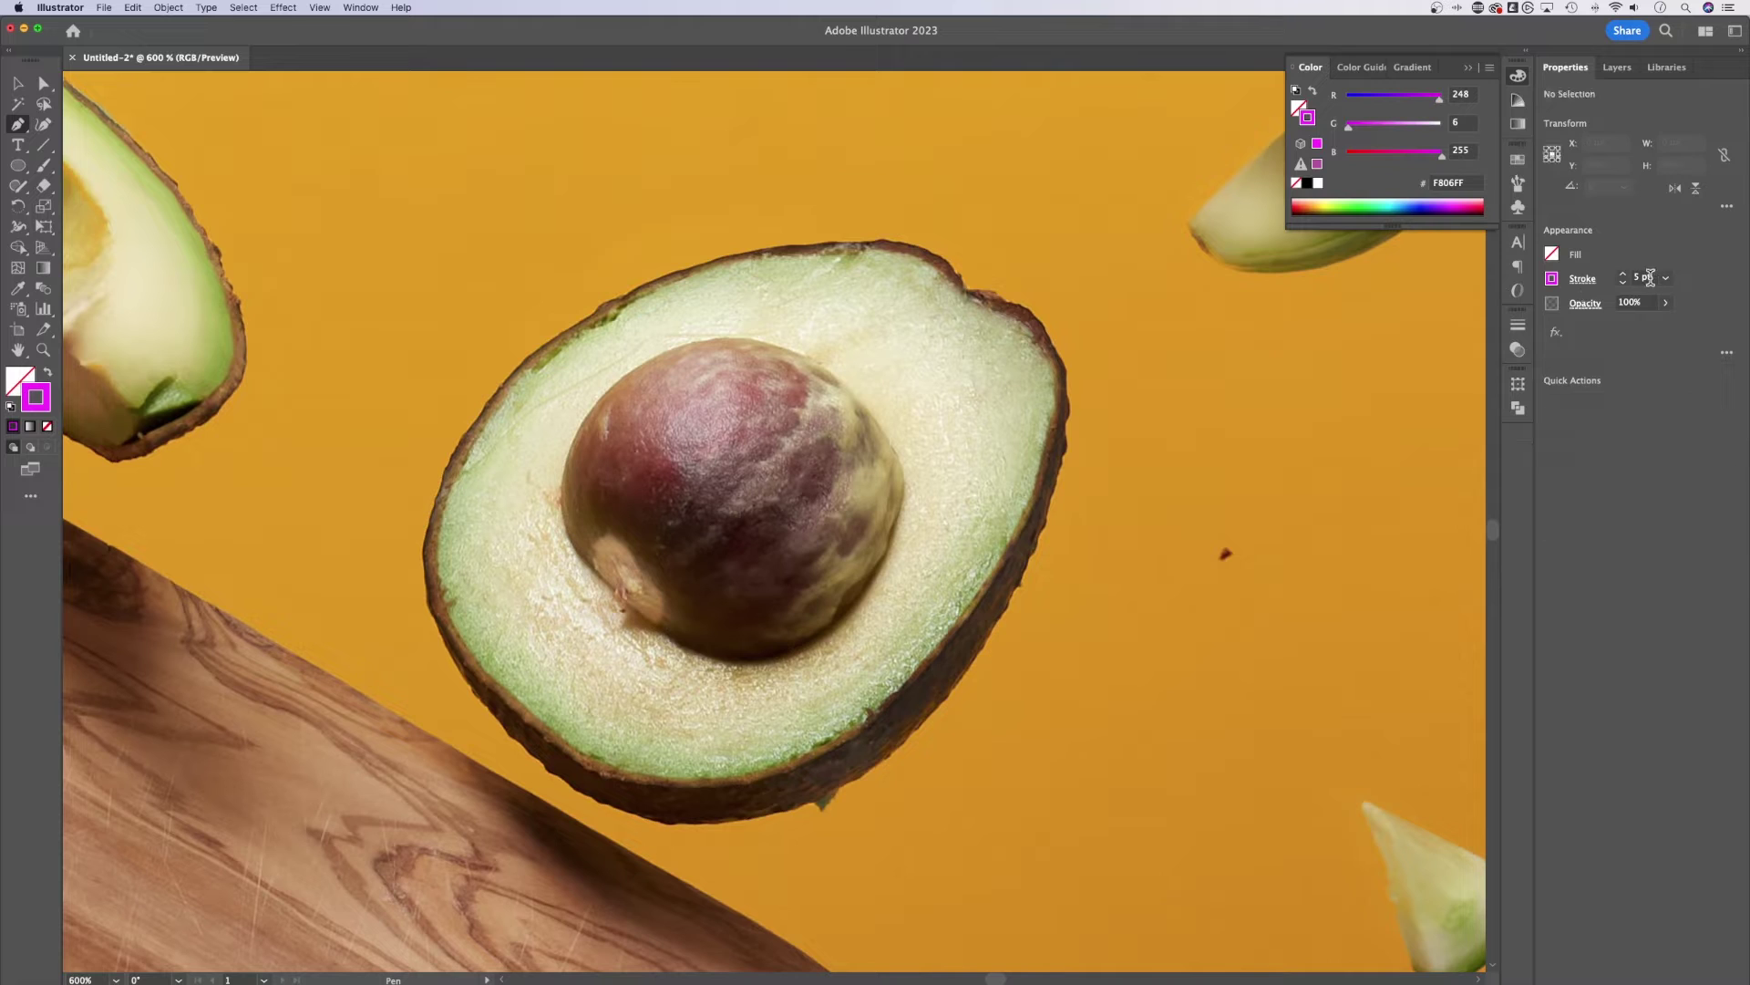
left_click(1650, 277)
type("2")
key("Return")
Zoom in and place anchors along the avocado's upper rim, finishing the path
left_click(966, 290)
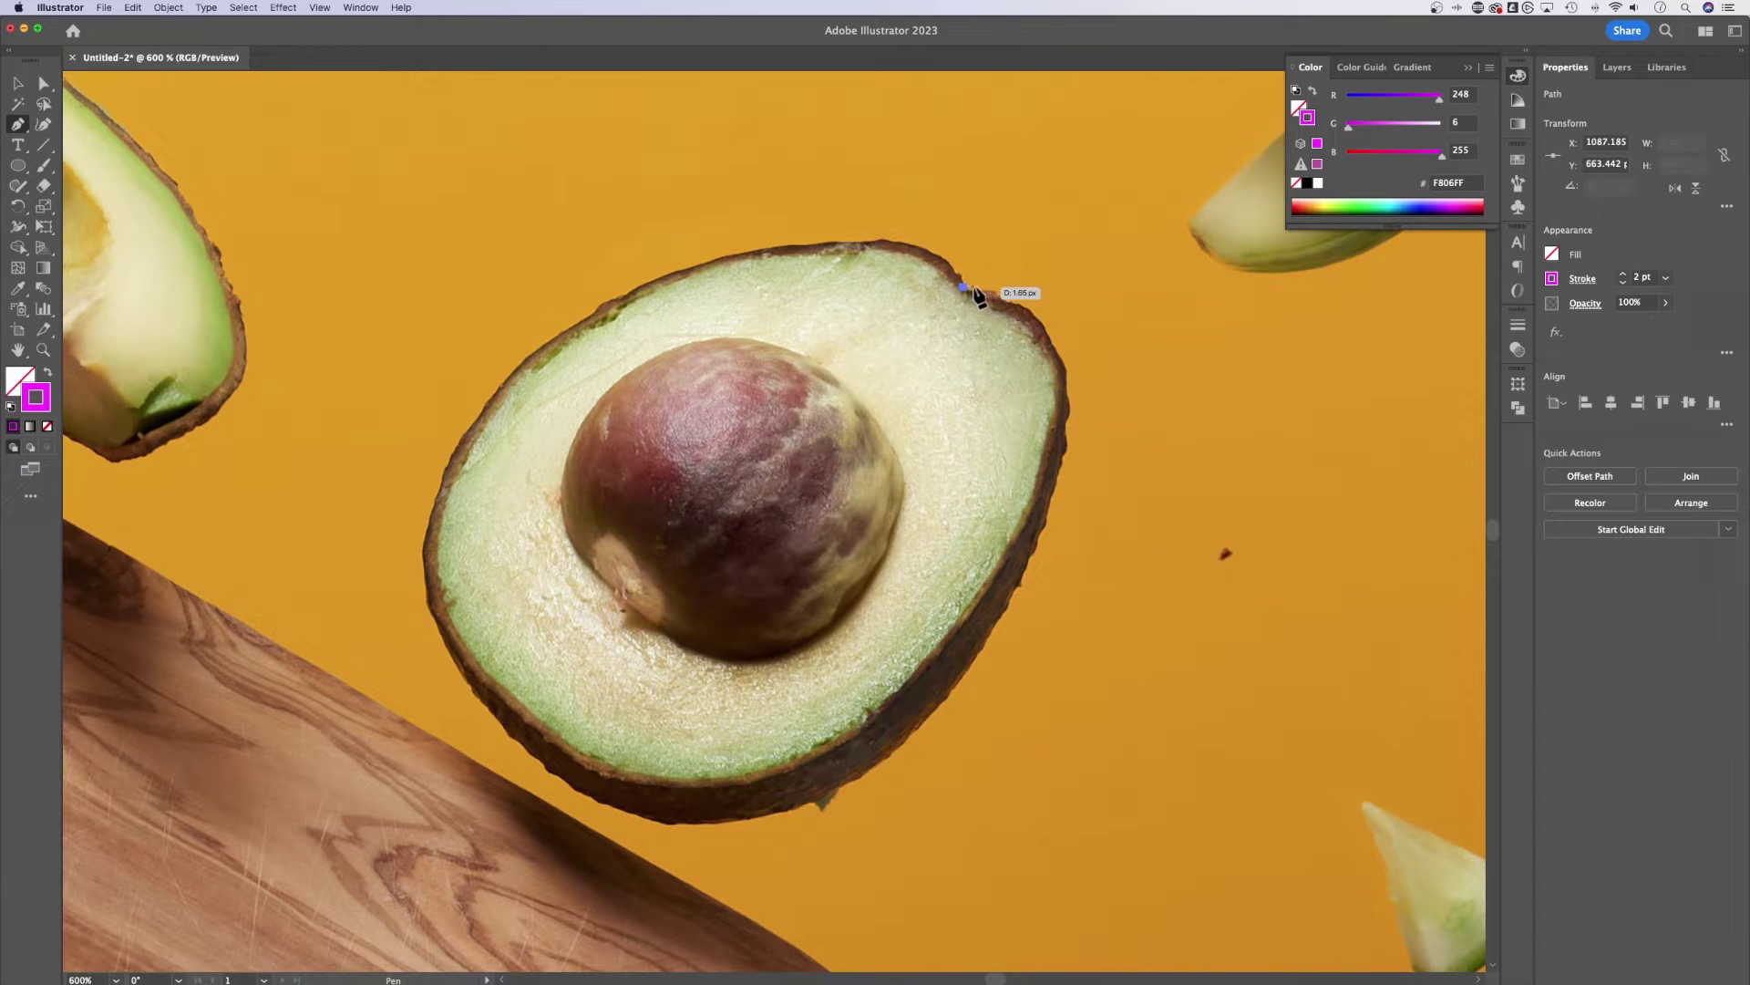
key("super+equal")
key("super+equal")
key("super+equal")
scroll(1075, 352, "up", 5)
scroll(1075, 352, "right", 5)
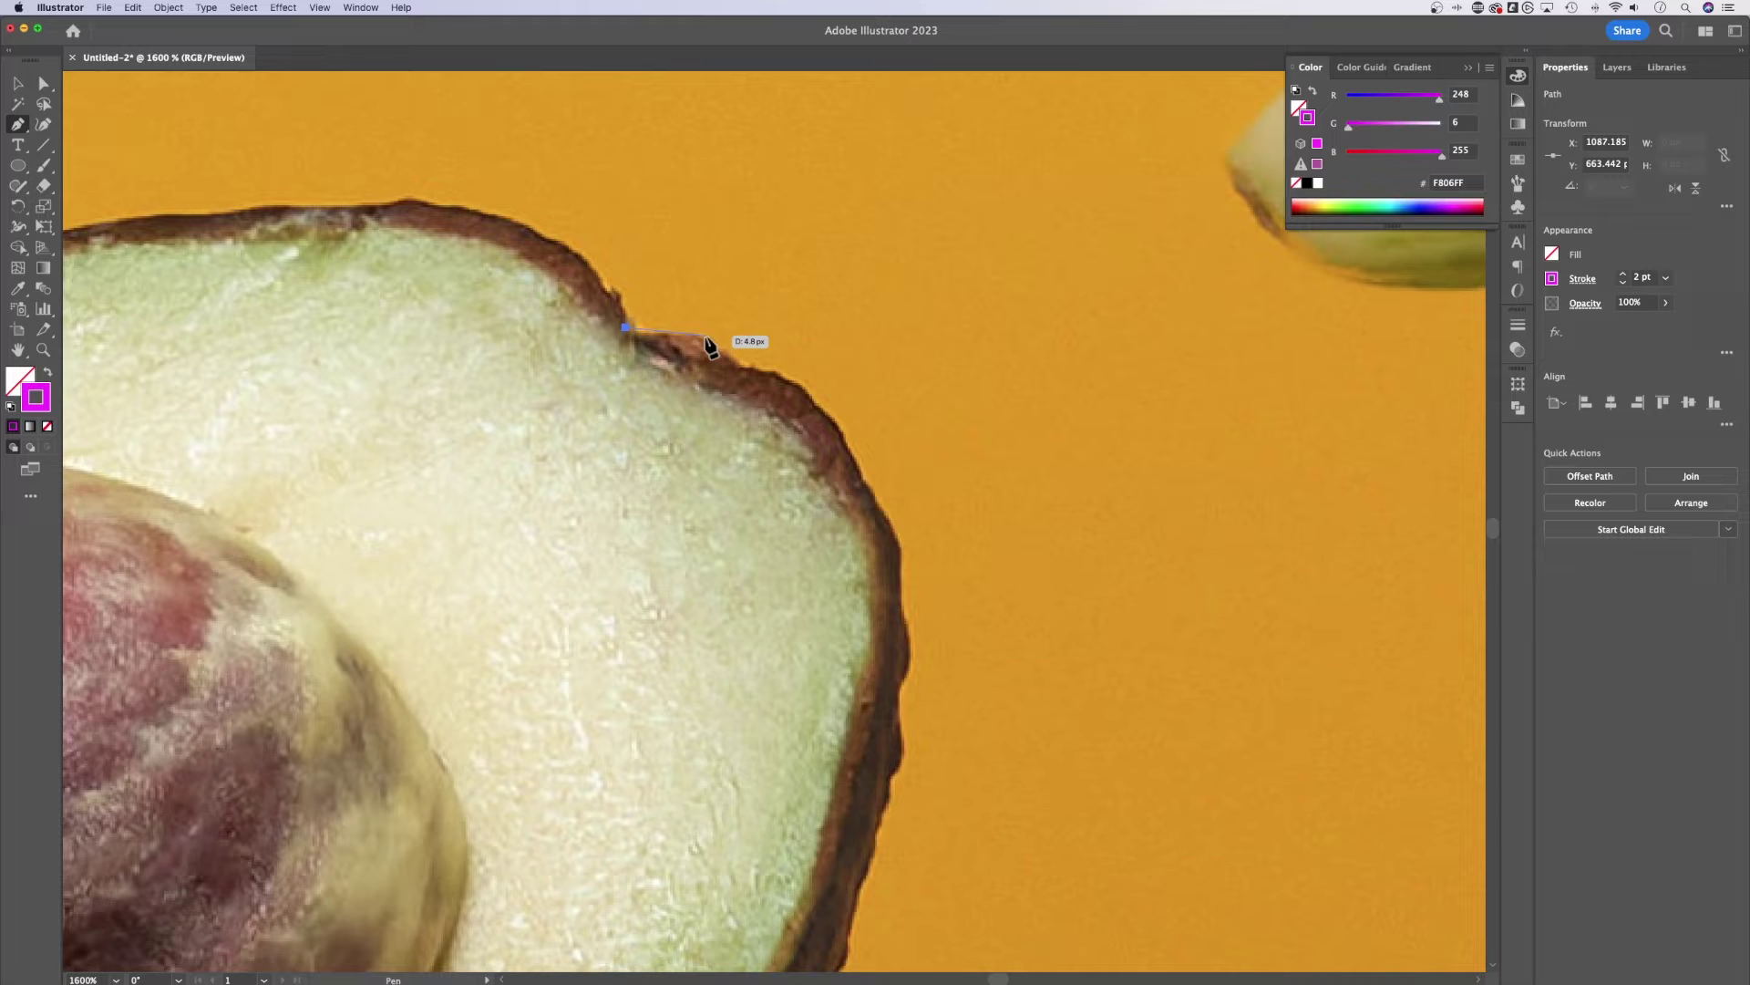
left_click(708, 336)
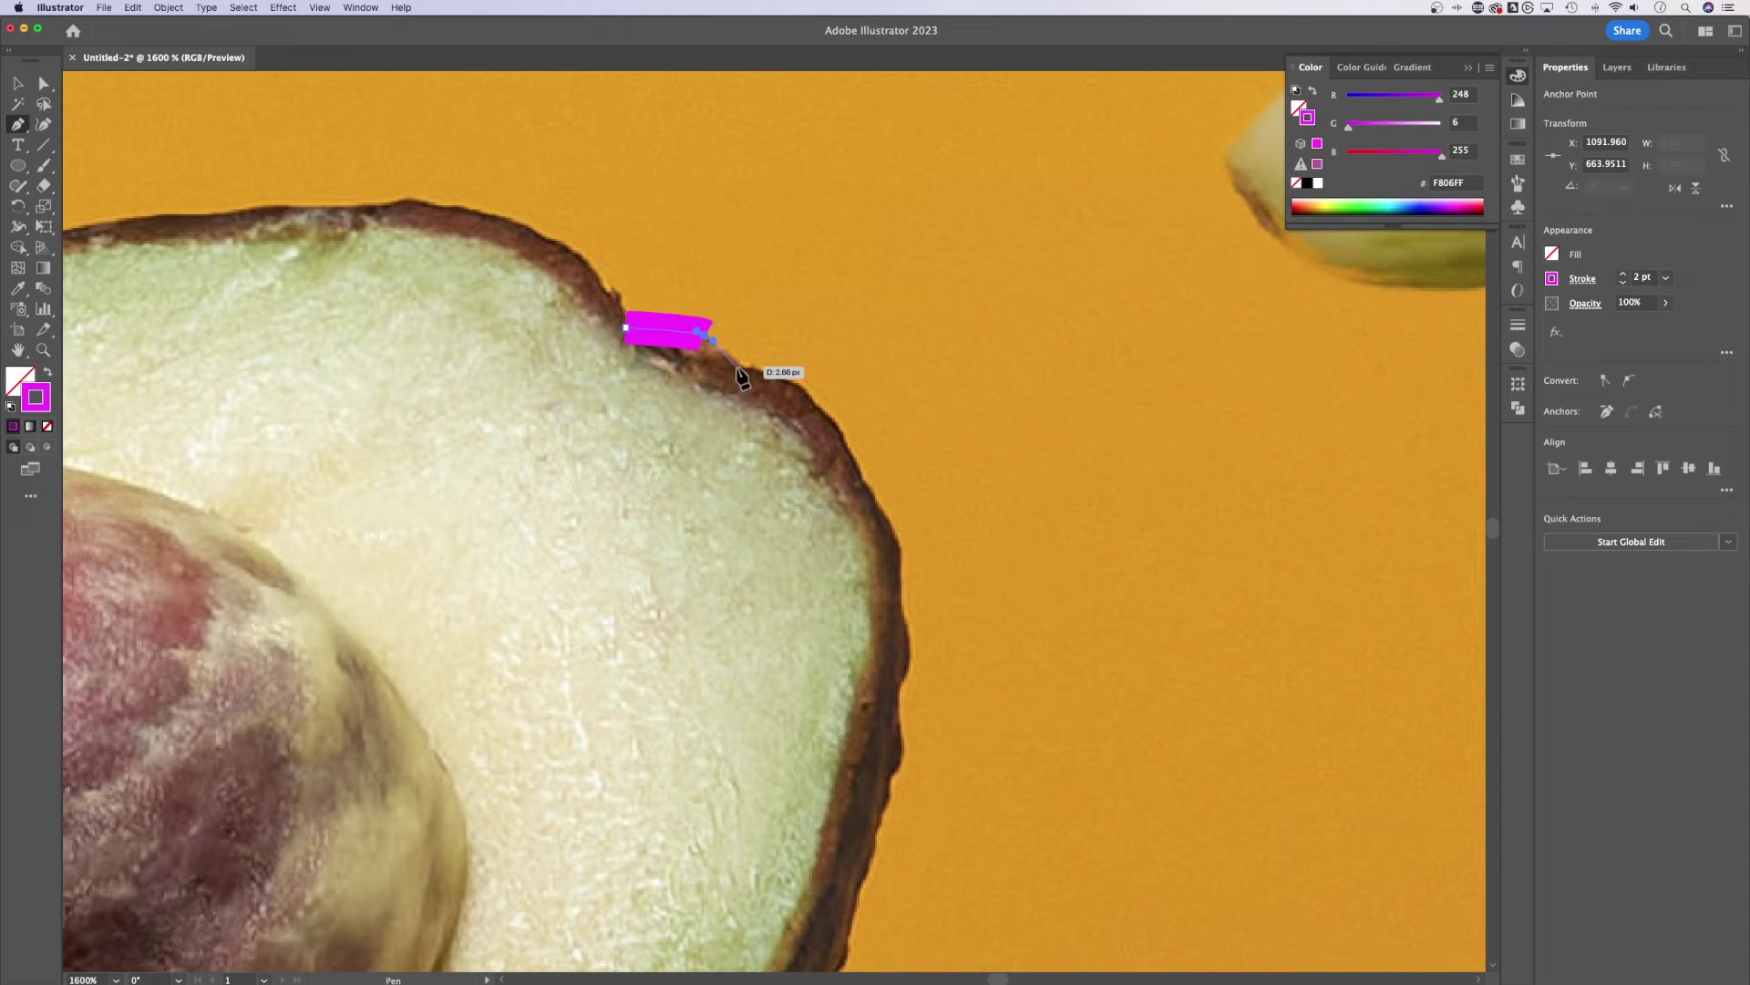
left_click_drag(746, 368, 813, 403)
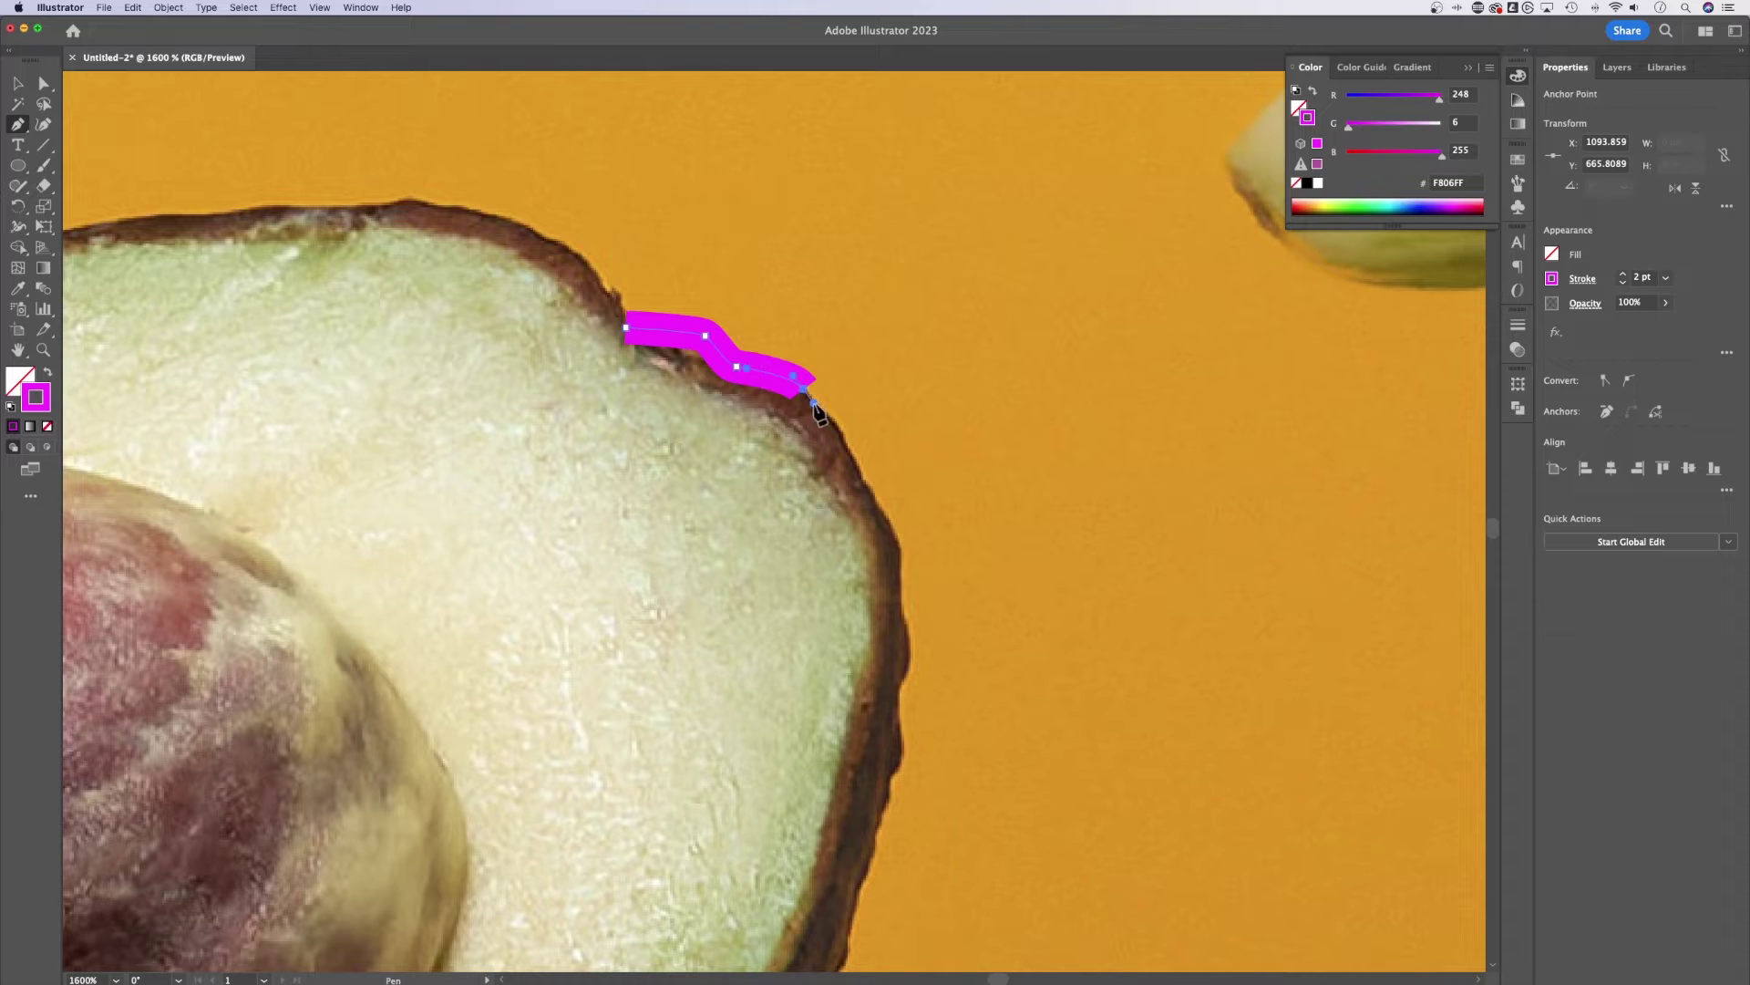
key("v")
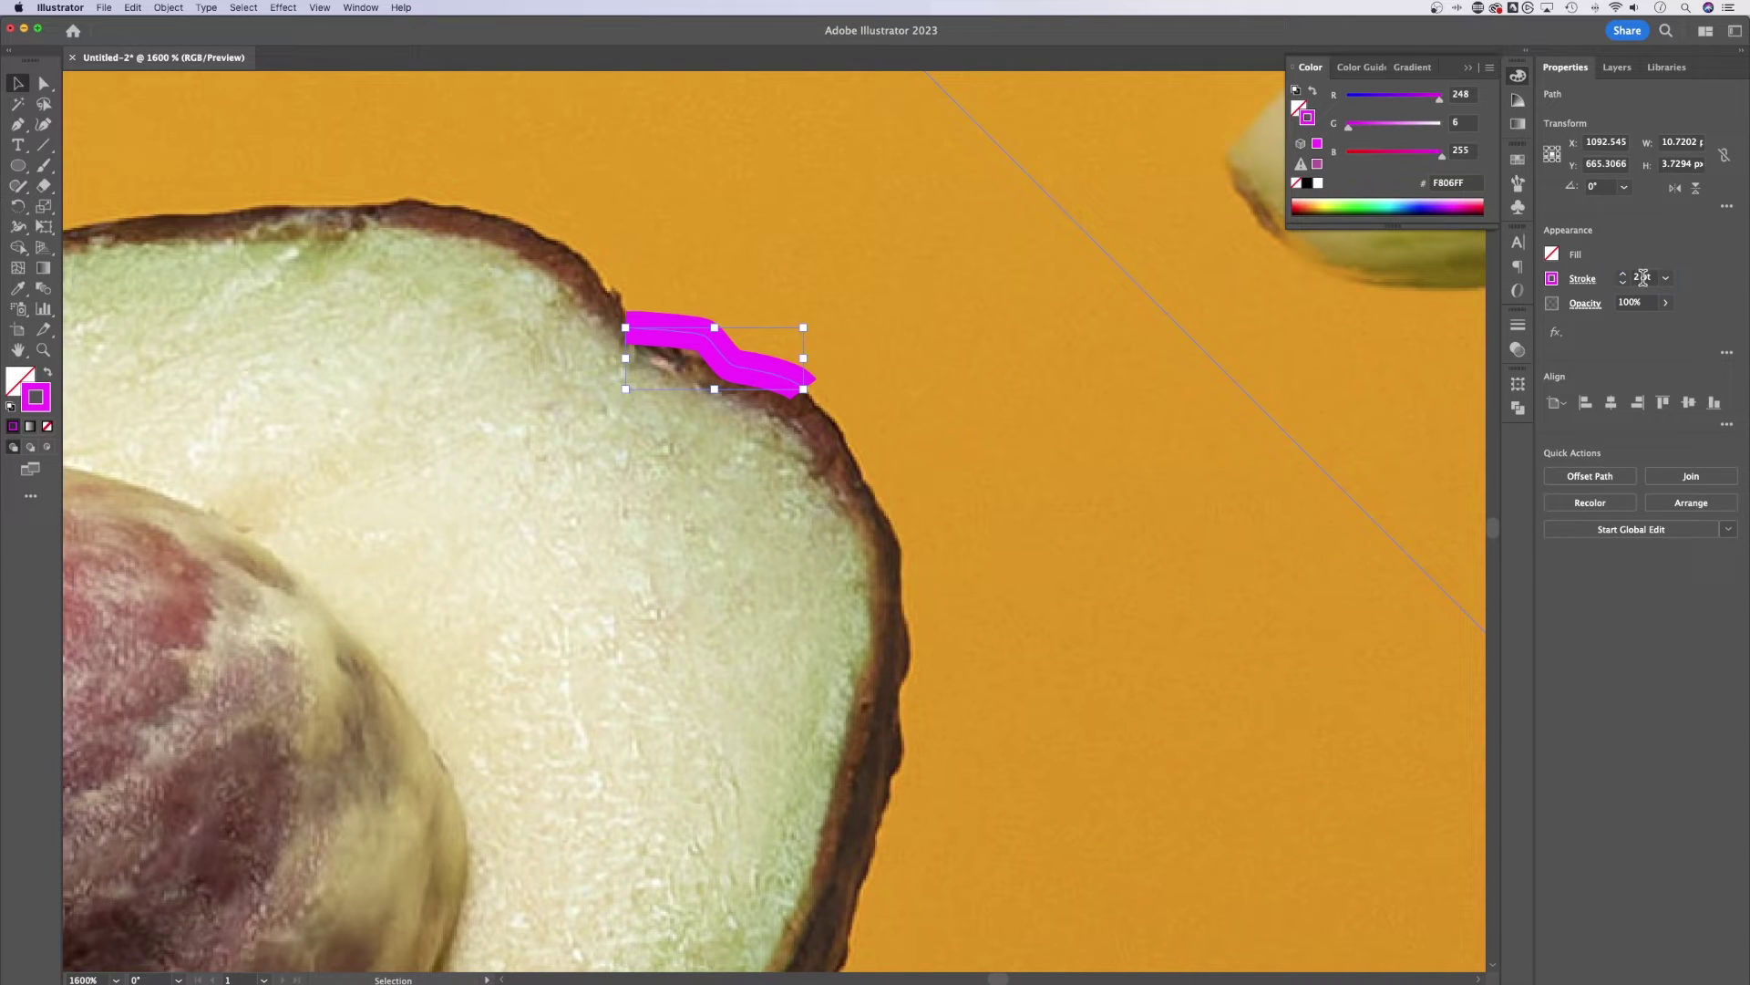
Reduce the new path's stroke weight to 0.25 pt and return to the Pen
left_click(1642, 277)
type("1")
key("Return")
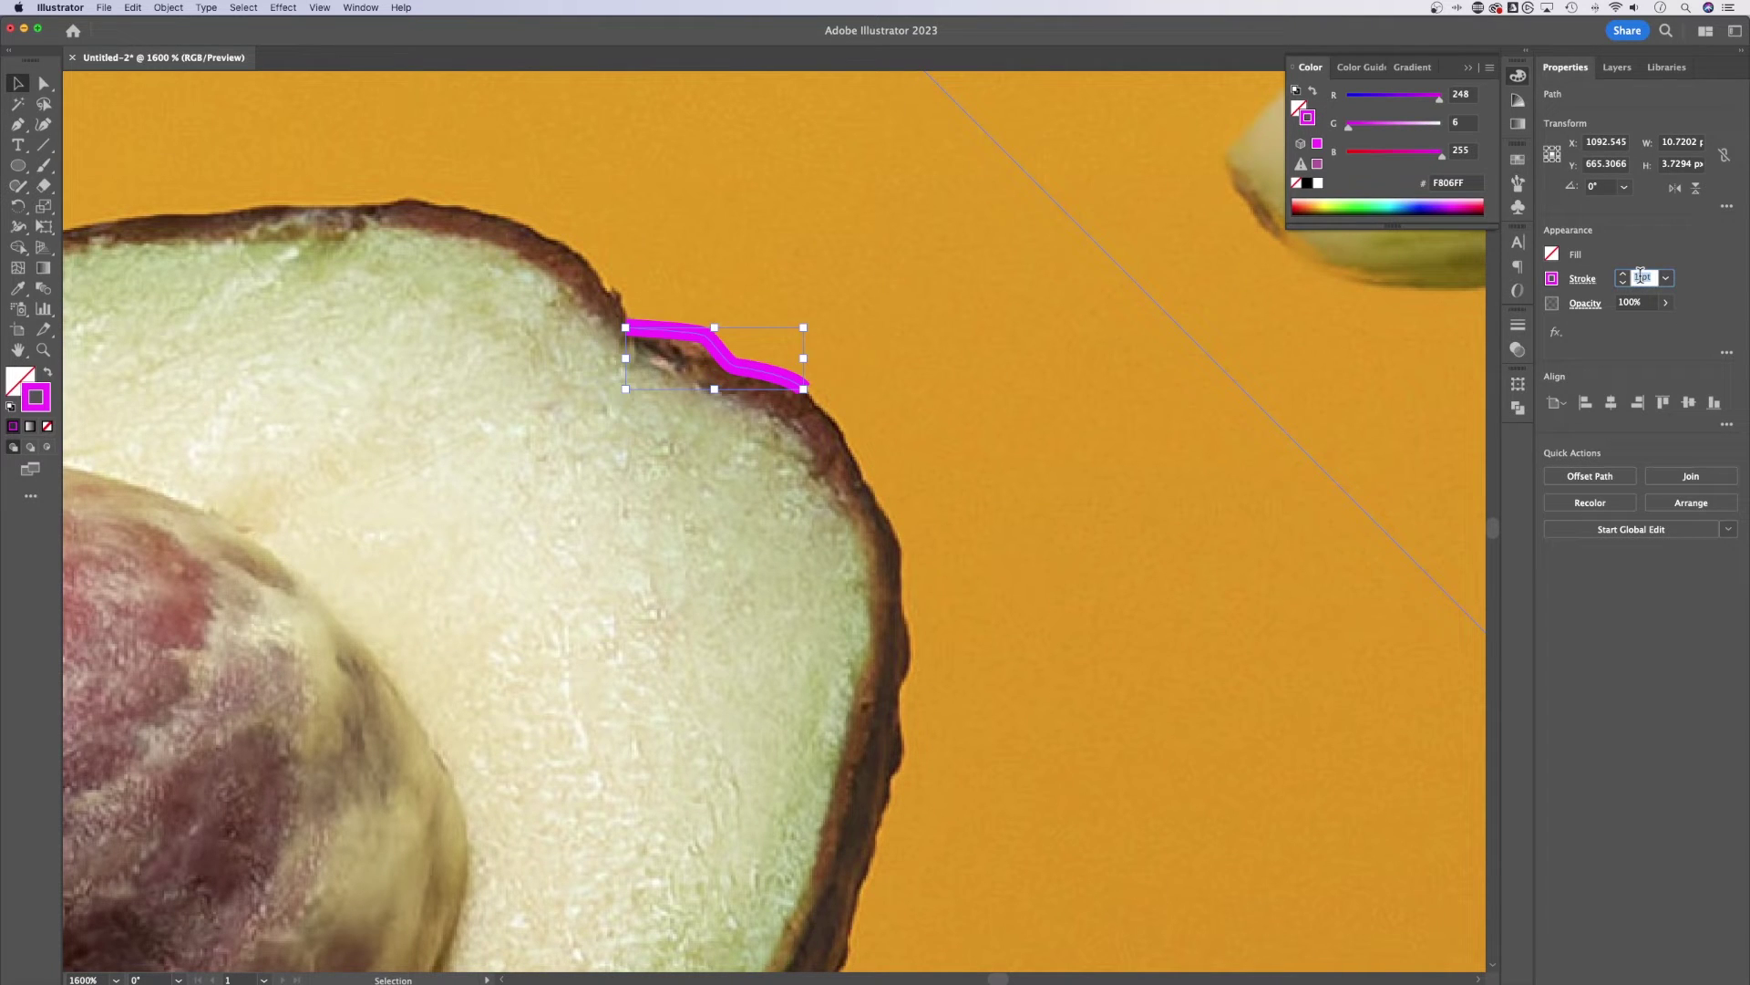
key("Down")
type("0.25")
key("Return")
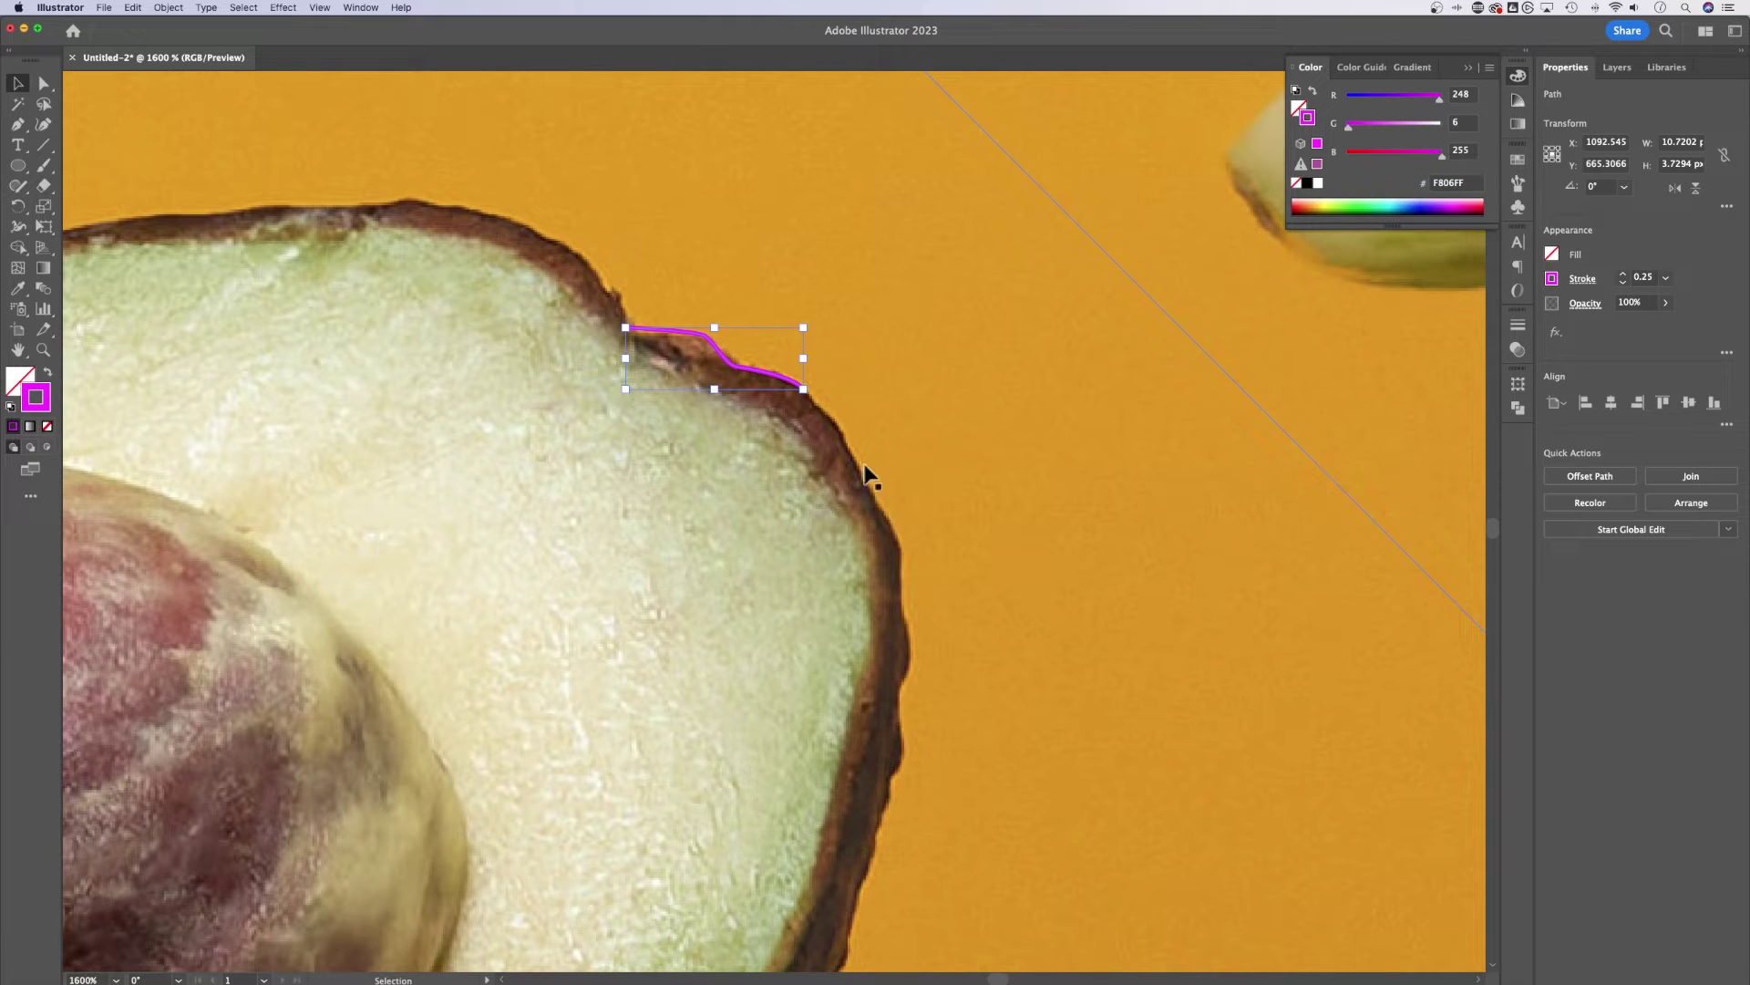
key("p")
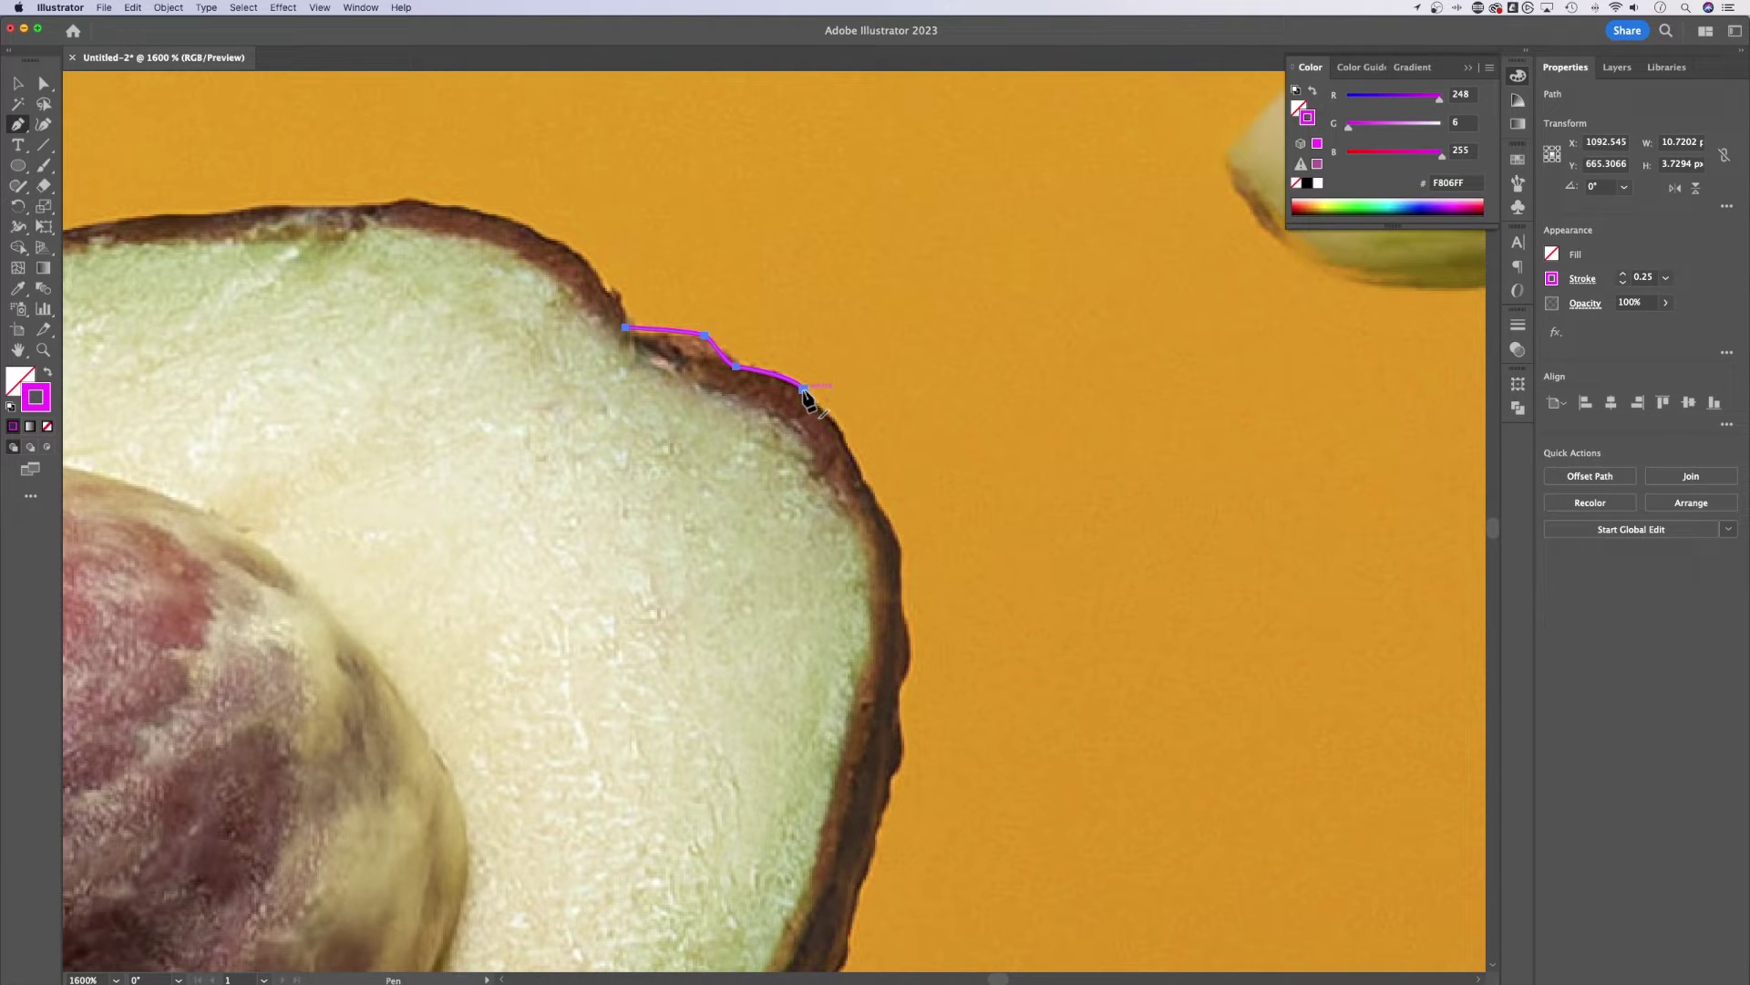
Trace curved anchors down the right side of the avocado rind
left_click_drag(804, 390, 843, 442)
left_click(818, 407)
left_click_drag(865, 480, 873, 500)
left_click_drag(897, 540, 897, 554)
left_click_drag(901, 616, 903, 622)
left_click_drag(909, 652, 909, 672)
scroll(909, 672, "down", 5)
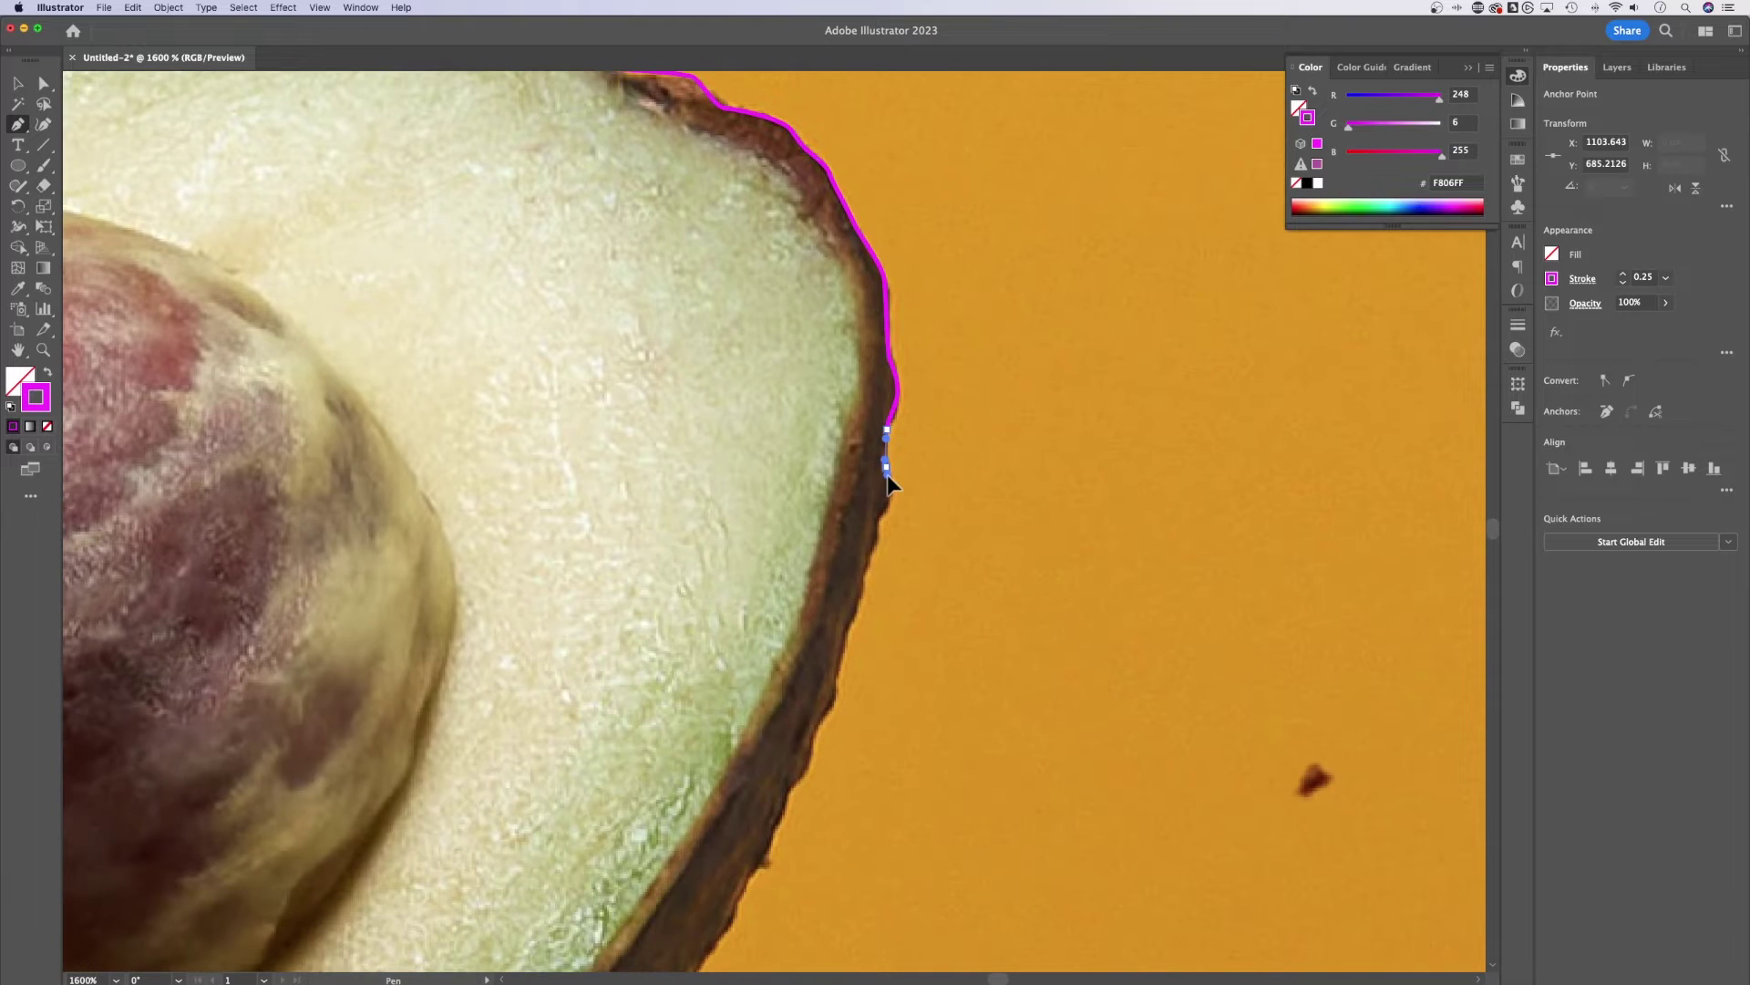
left_click_drag(887, 468, 884, 509)
left_click_drag(878, 518, 877, 558)
left_click_drag(872, 550, 850, 615)
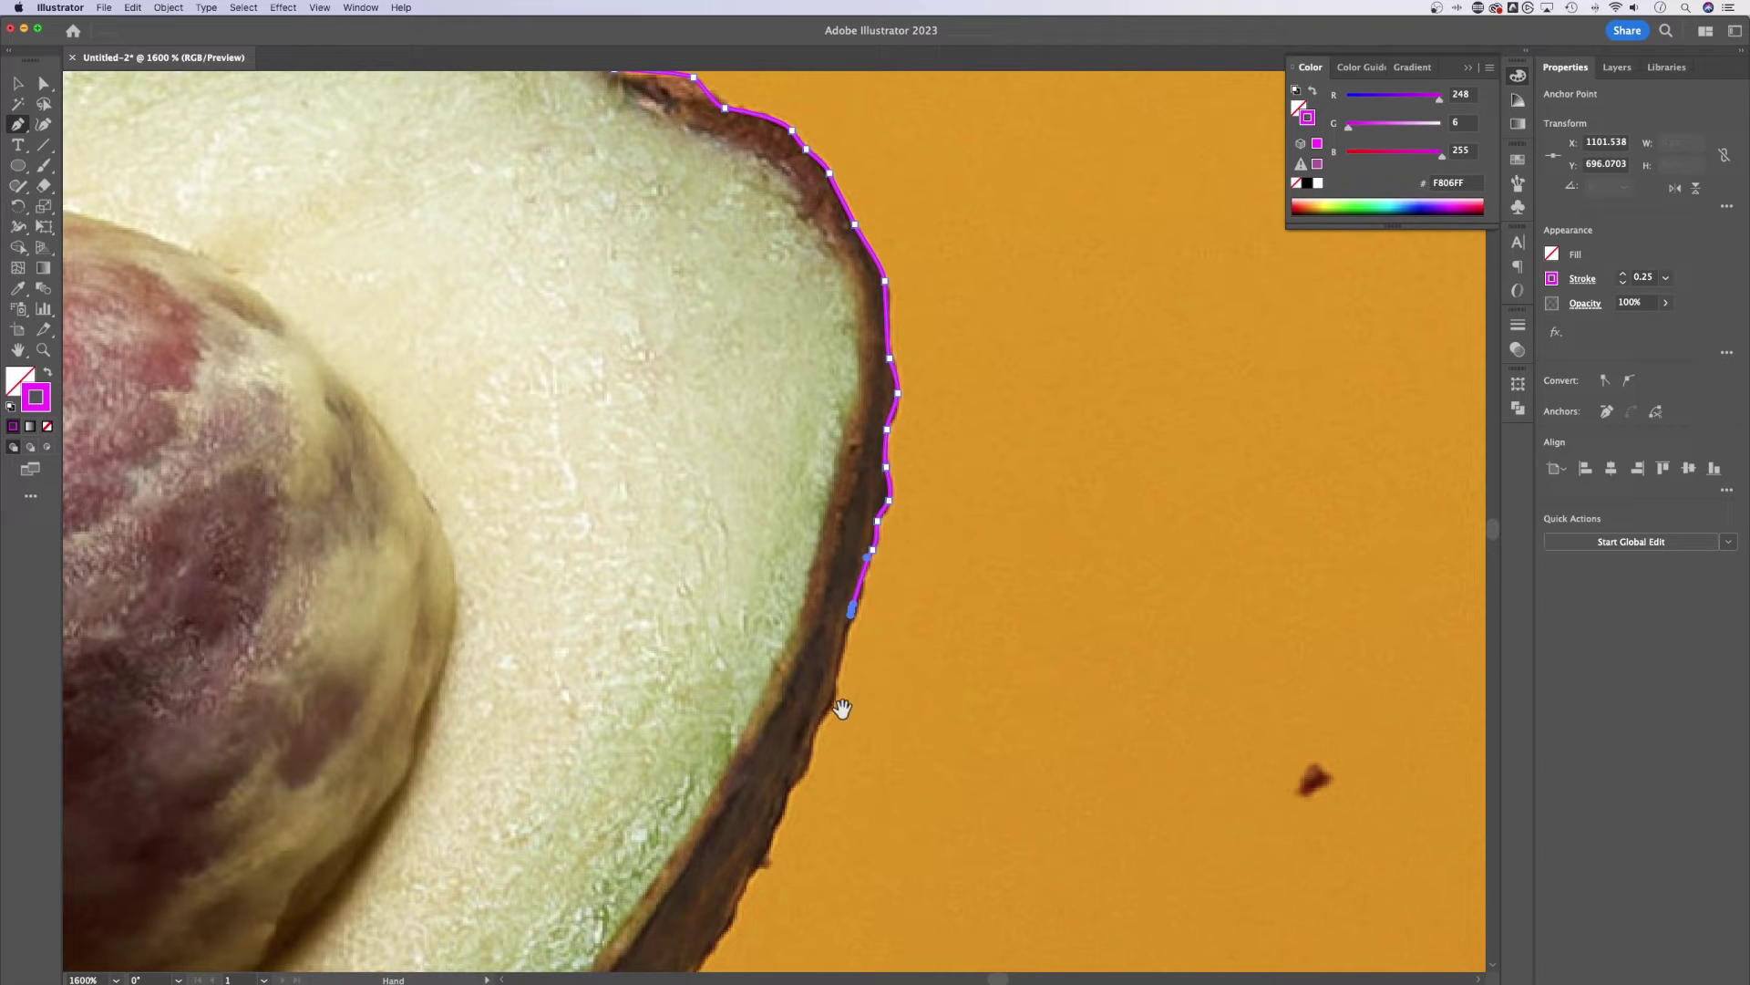
Continue the outline across the rind's bottom and up its left side
left_click_drag(840, 715, 985, 332)
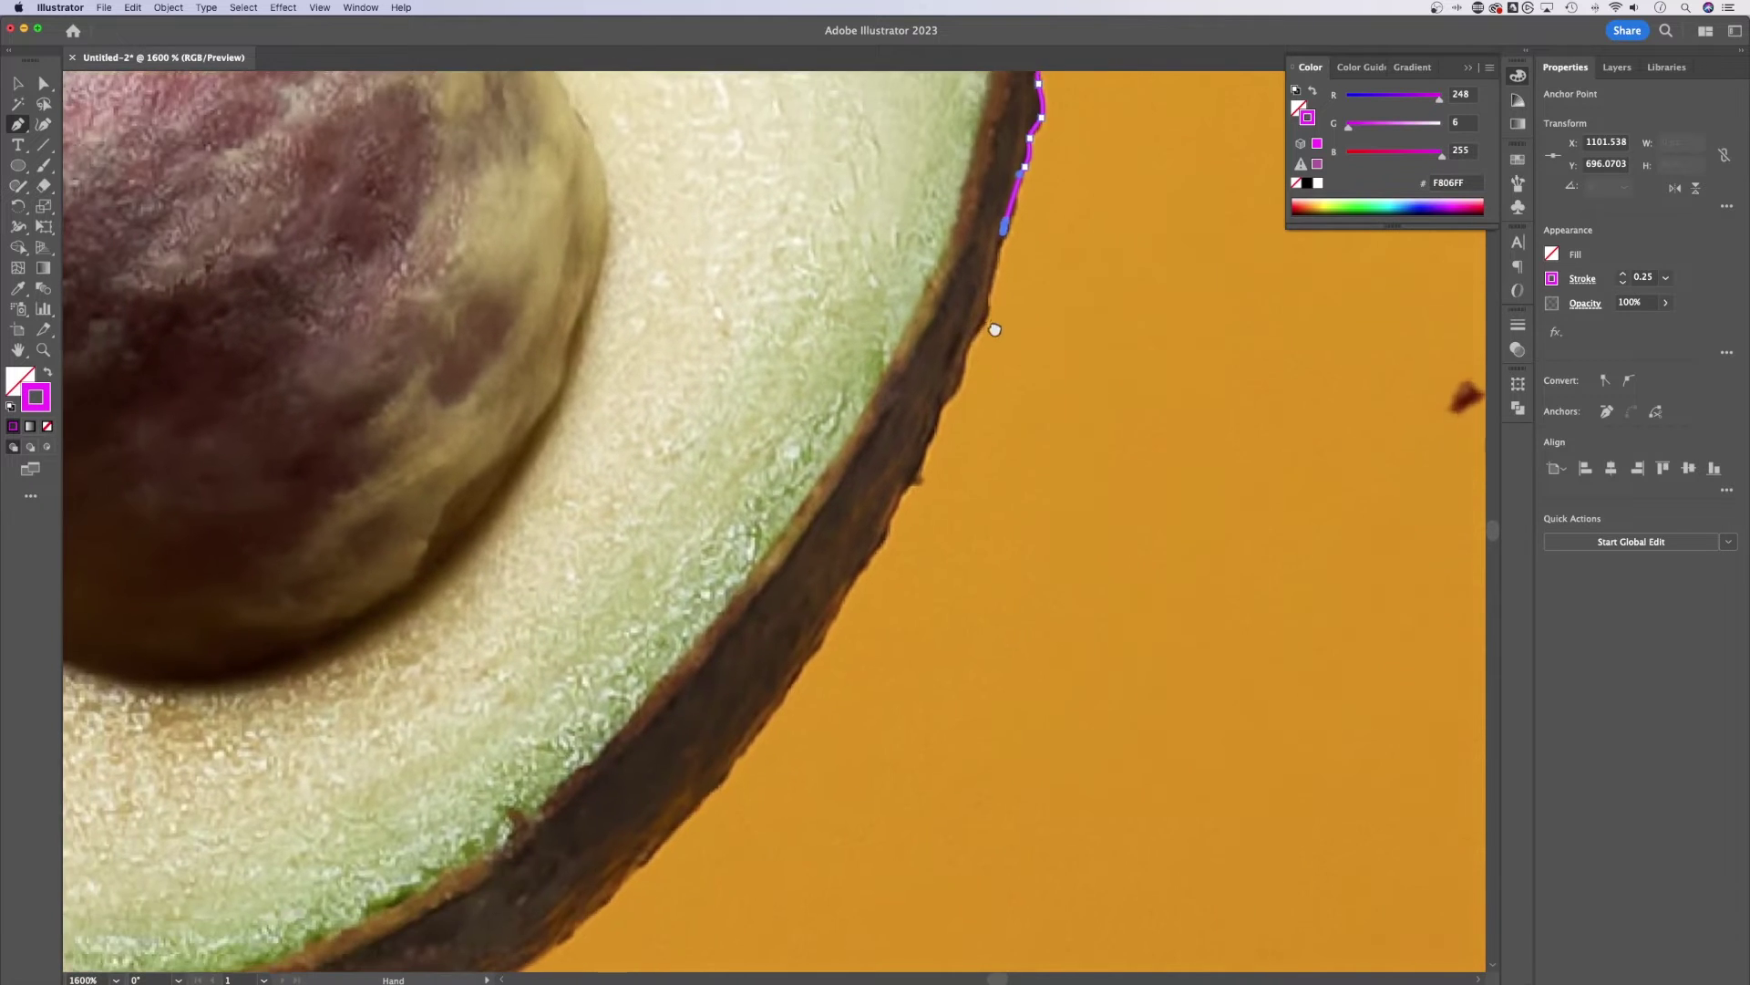
left_click(939, 422)
left_click_drag(805, 614, 912, 252)
left_click(846, 367)
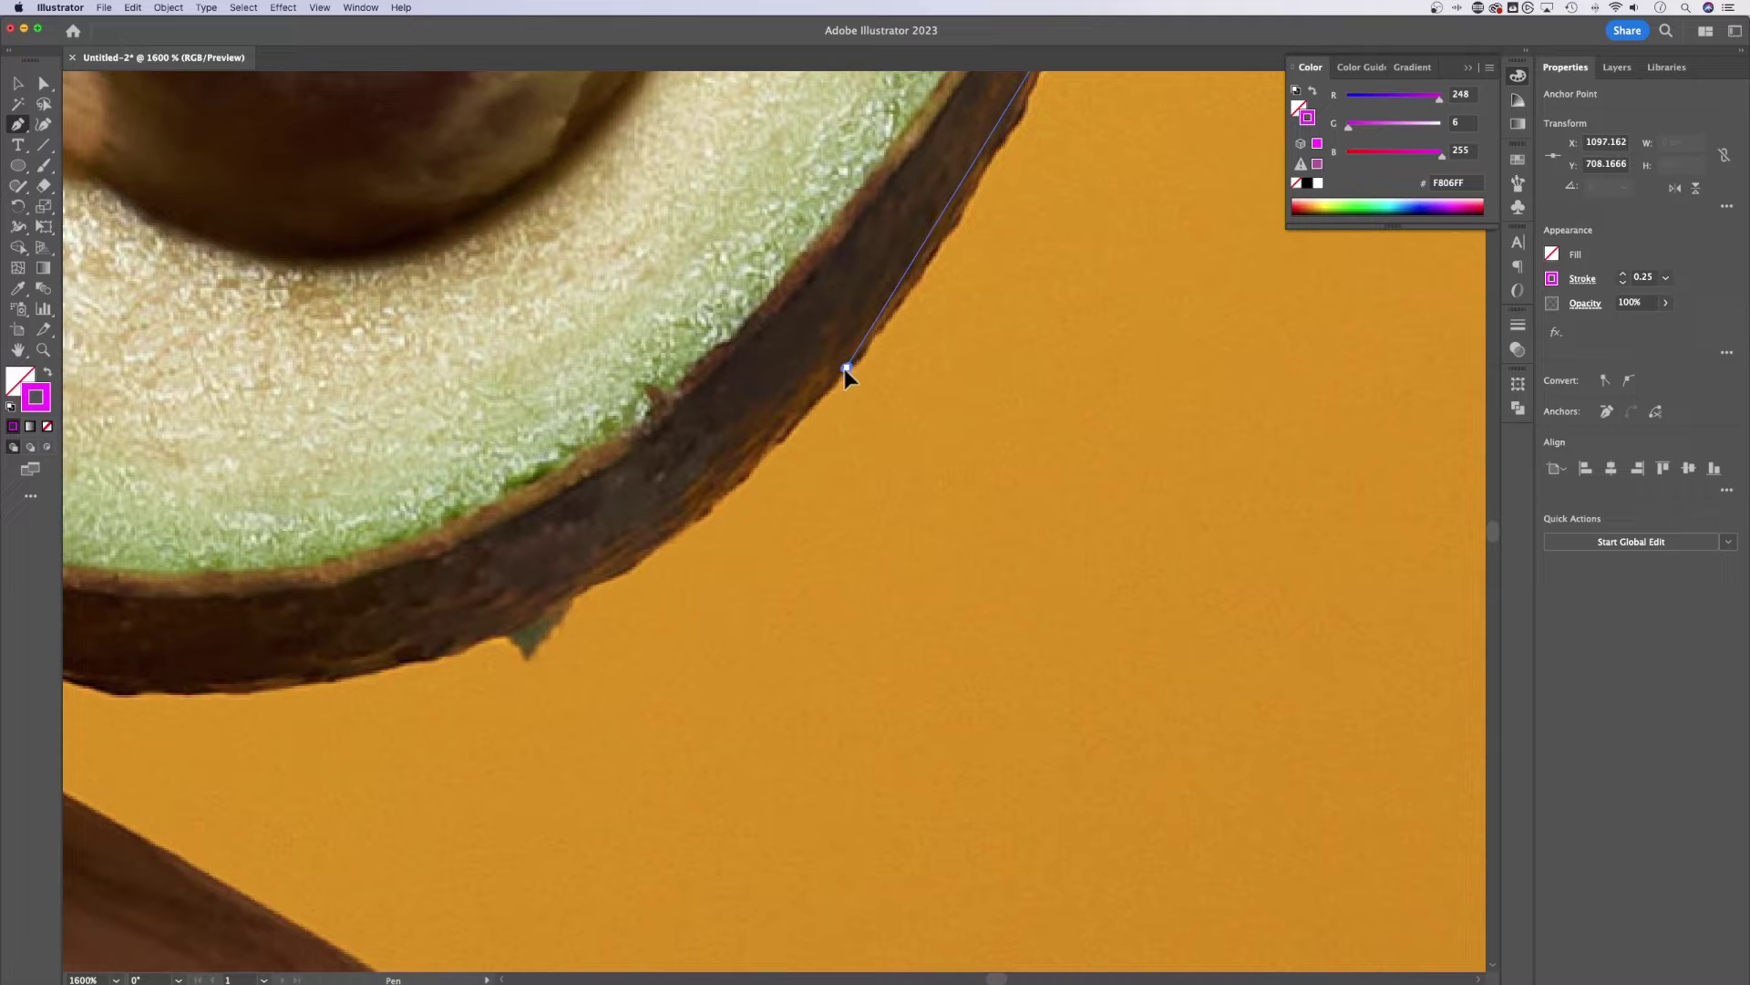
left_click_drag(830, 381, 771, 436)
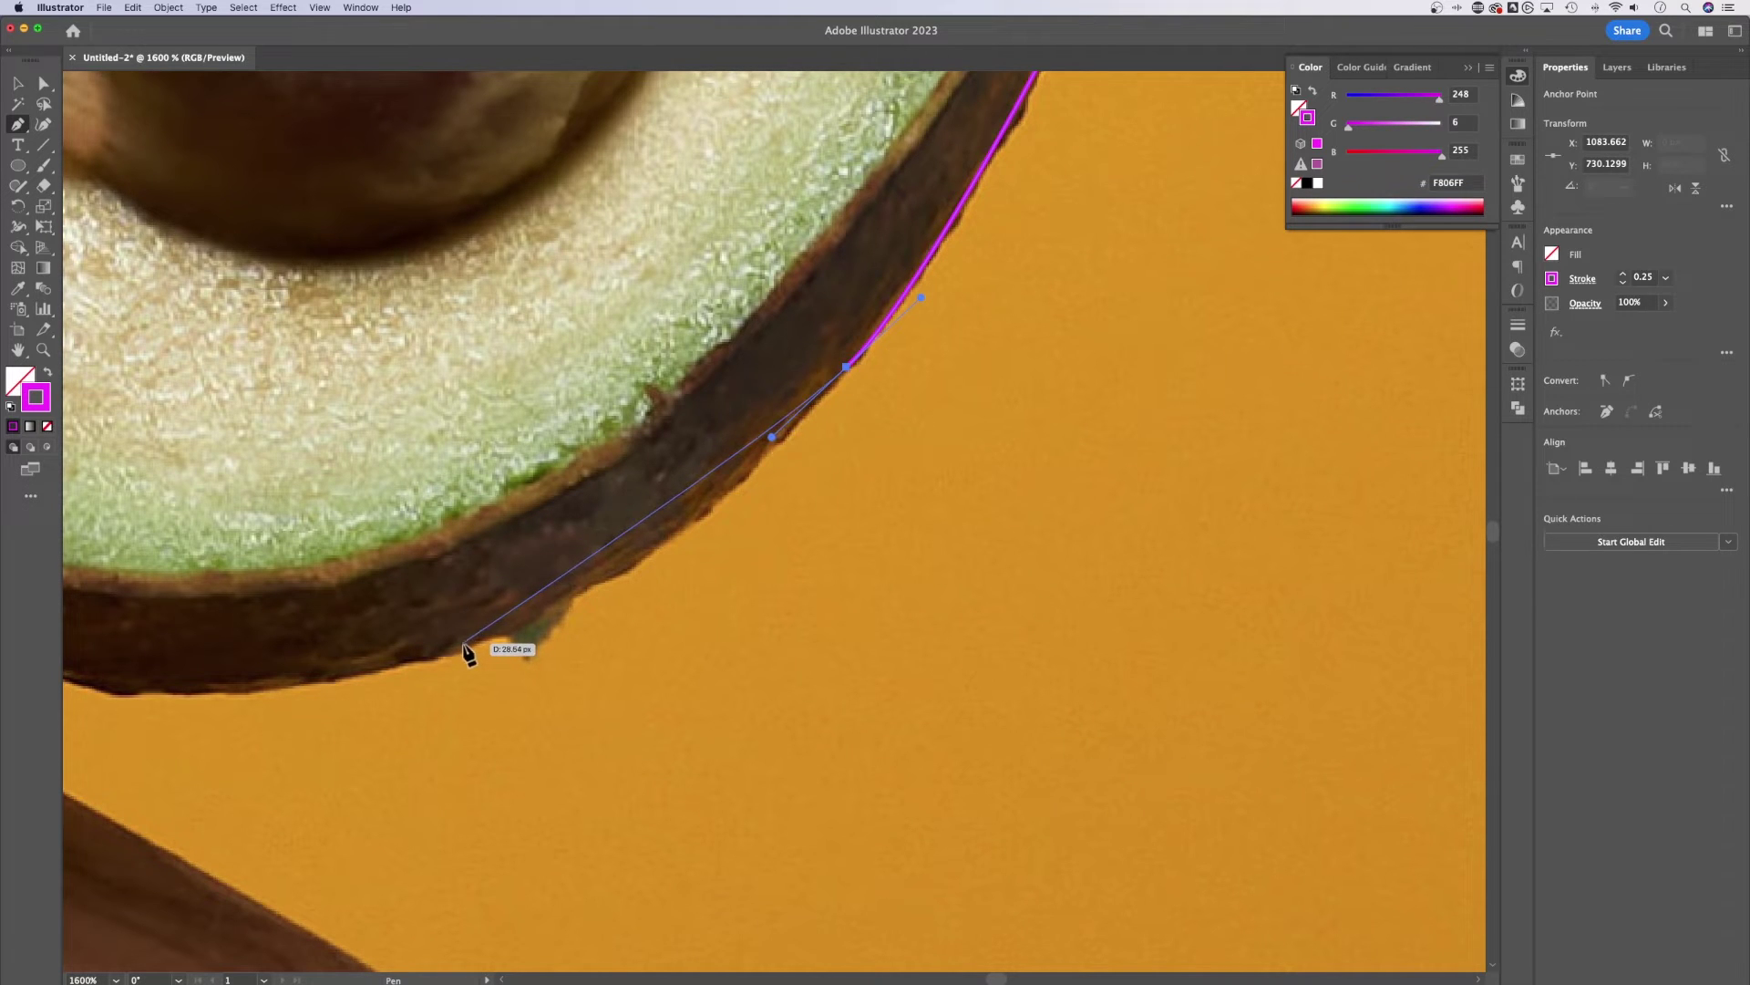
left_click_drag(466, 645, 318, 680)
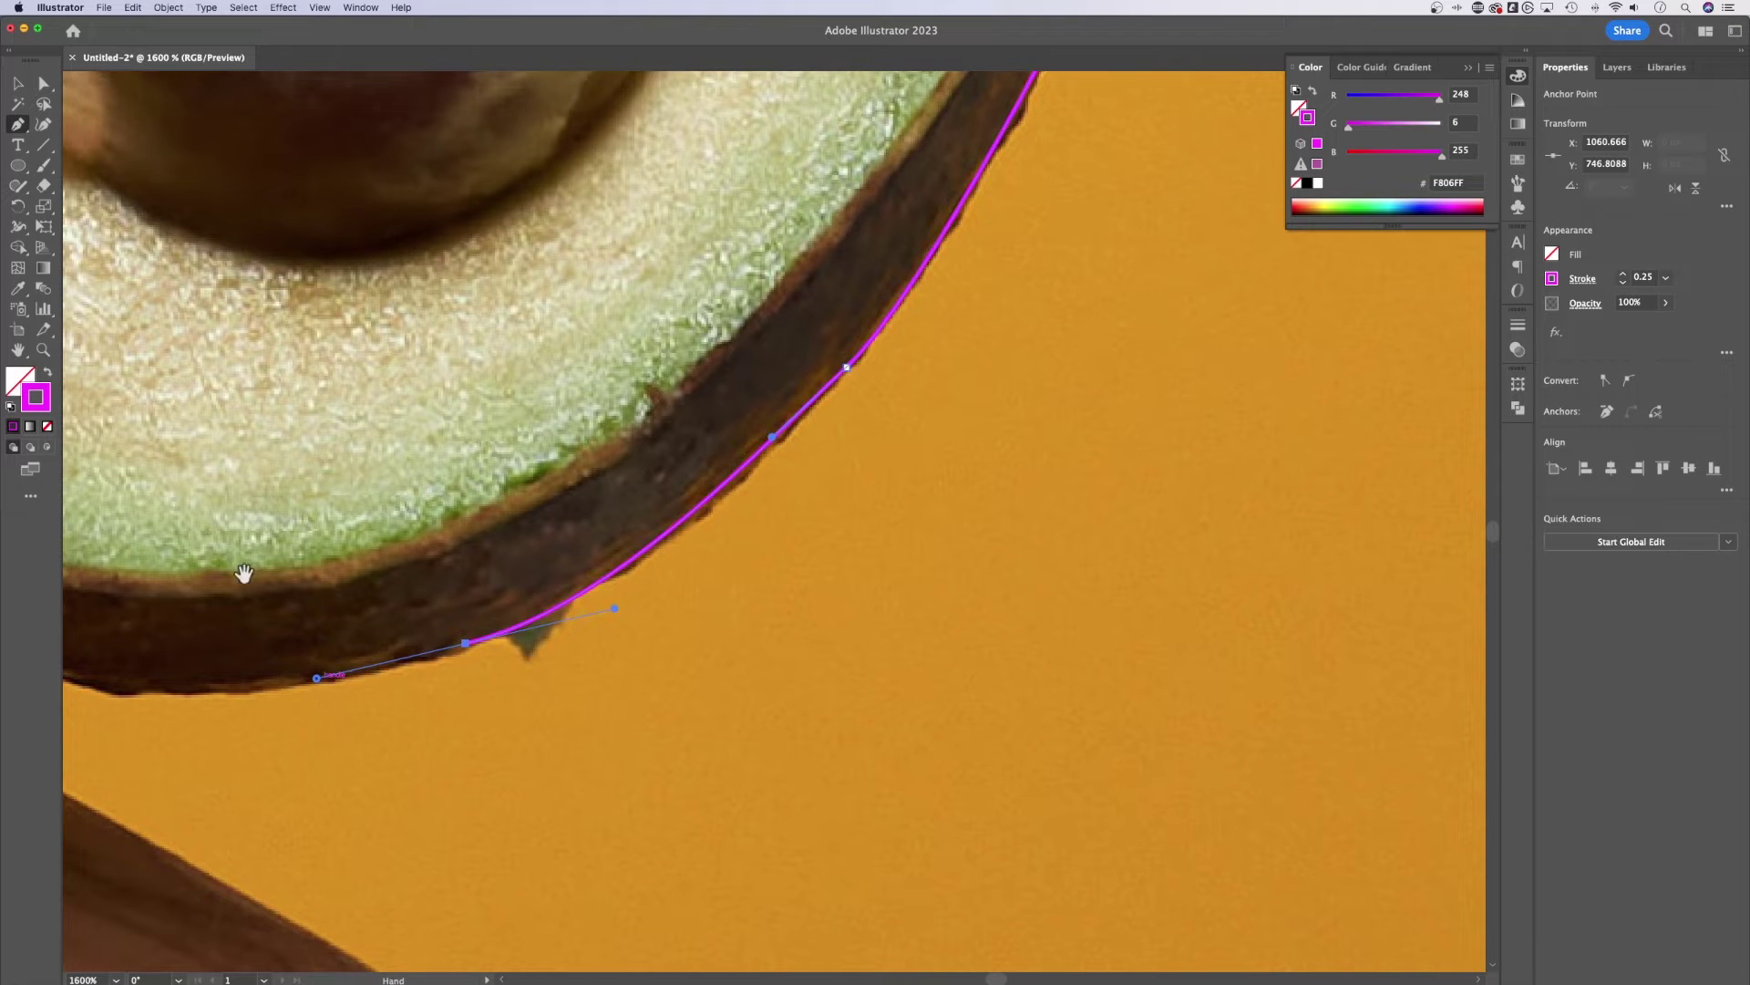
left_click_drag(243, 574, 770, 578)
left_click_drag(415, 604, 238, 478)
left_click_drag(231, 315, 691, 516)
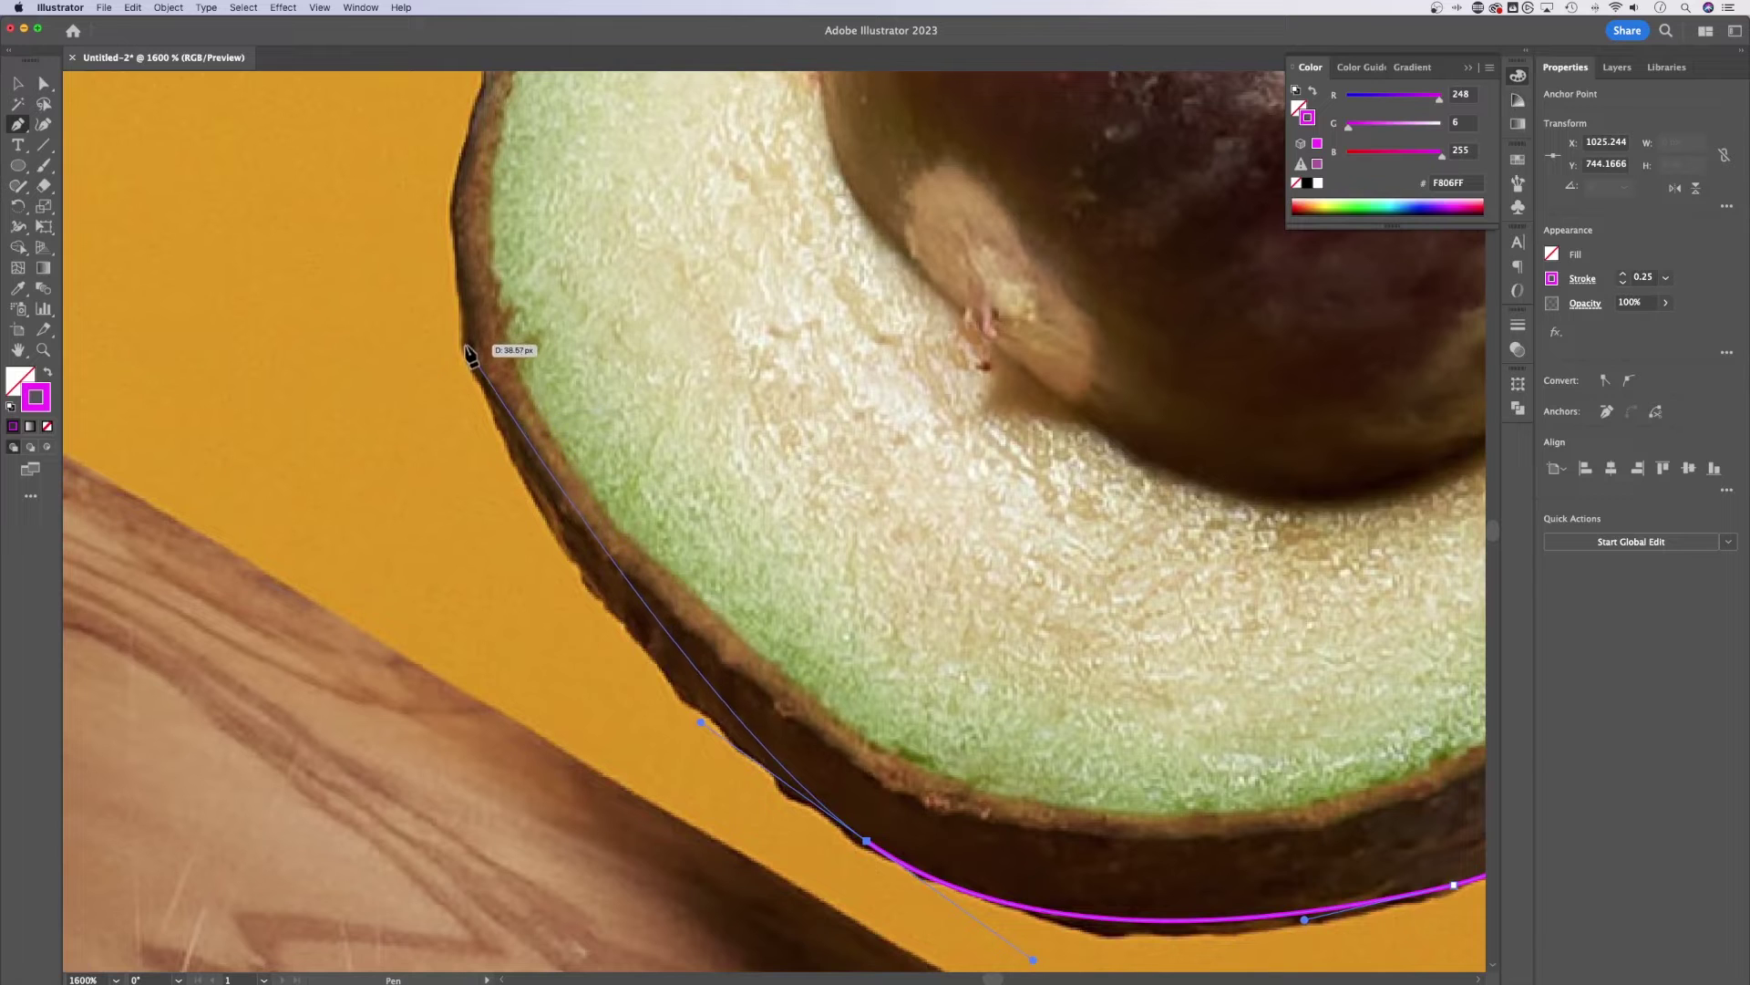
left_click_drag(465, 344, 461, 212)
left_click_drag(542, 119, 545, 693)
left_click_drag(653, 351, 828, 190)
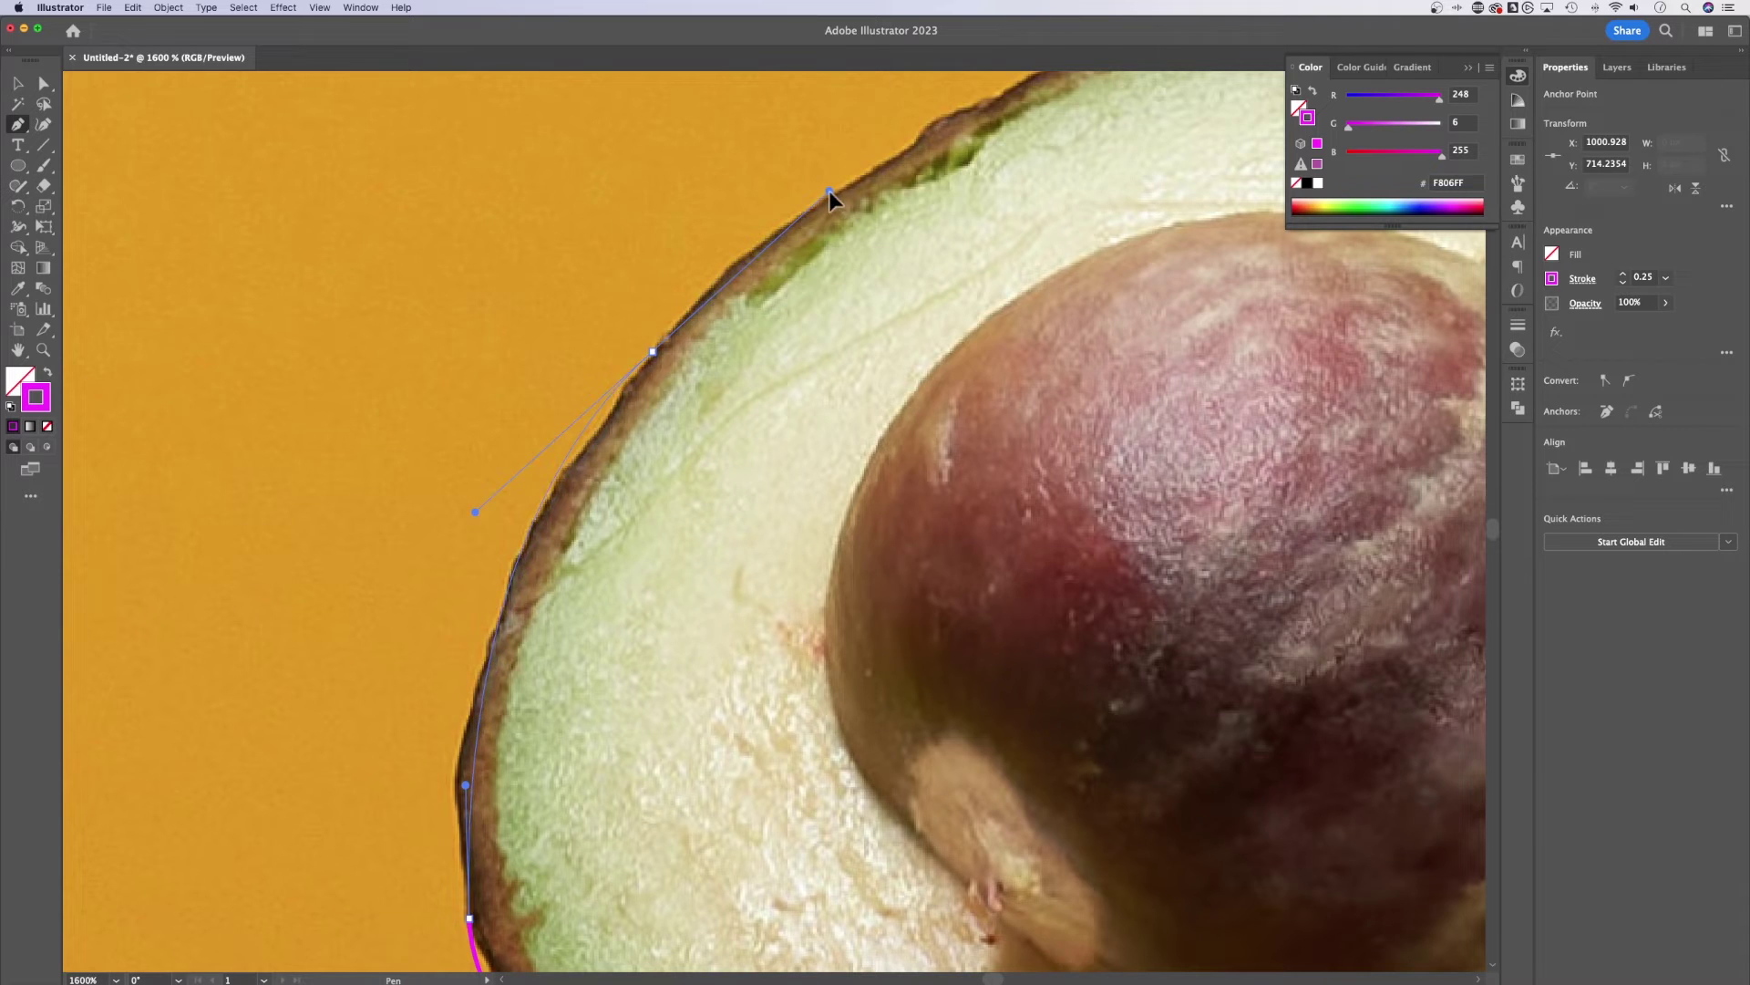
Curve the outline across the rind's top and close it at the starting anchor
scroll(829, 190, "up", 5)
scroll(829, 190, "right", 3)
left_click_drag(1043, 352, 1185, 319)
scroll(1185, 319, "right", 6)
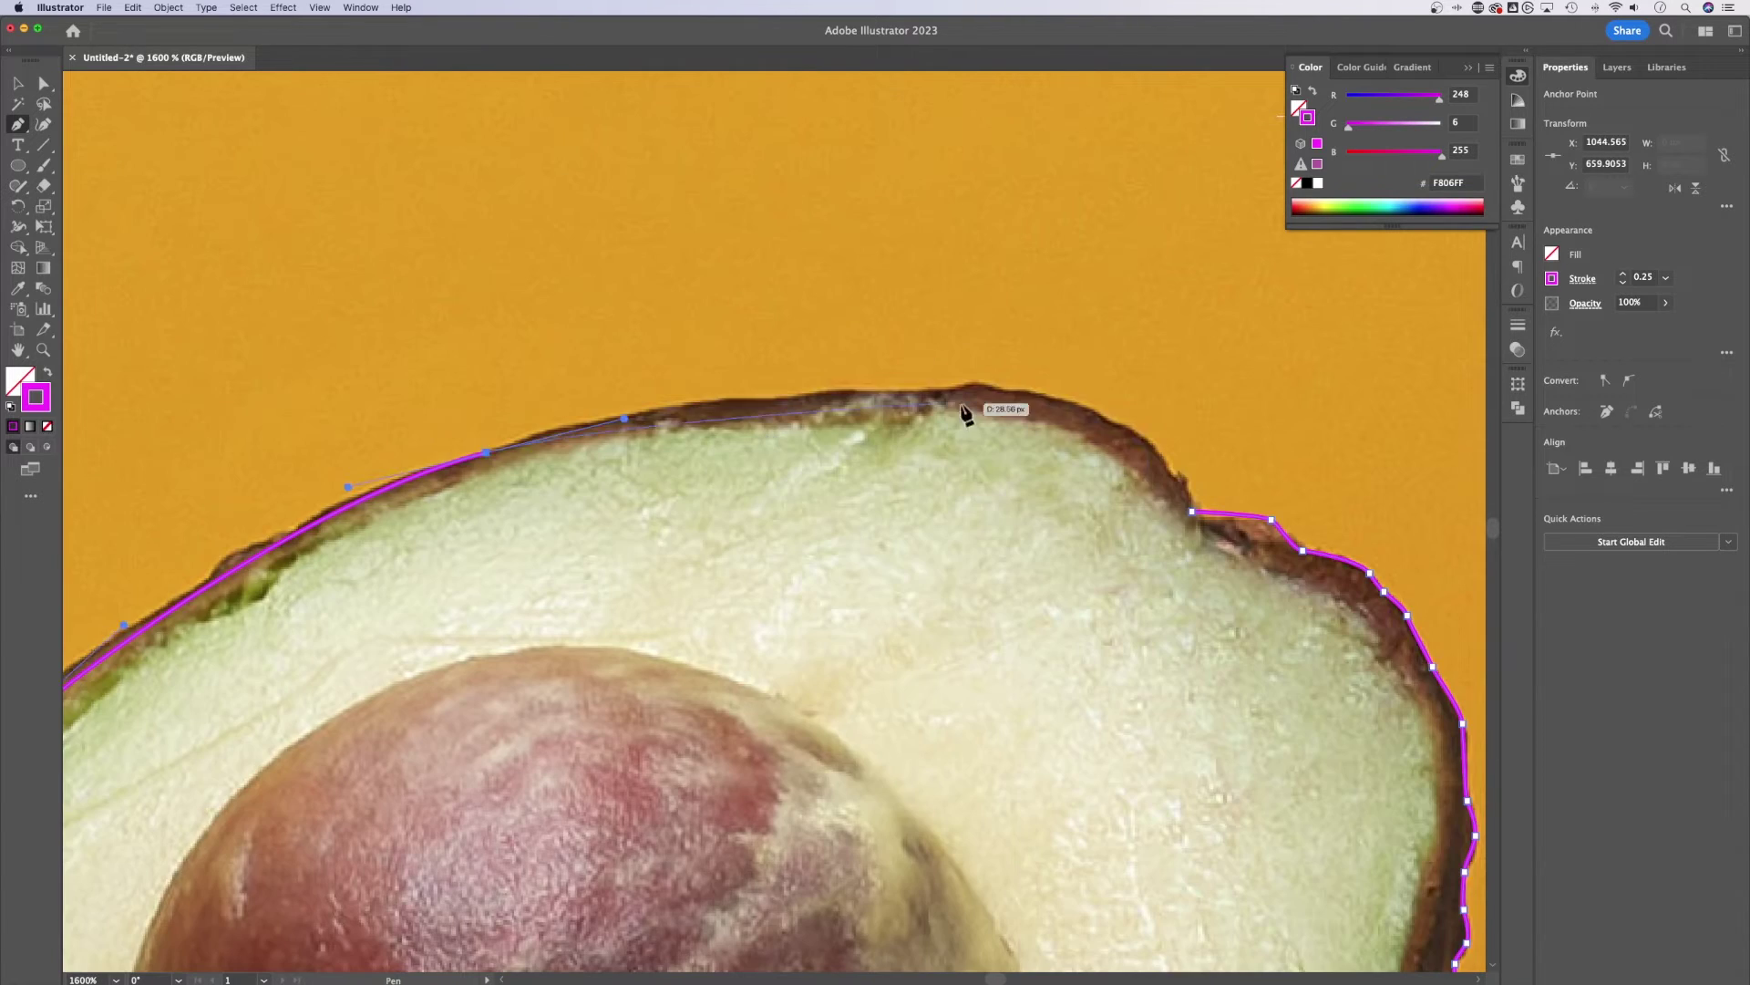
left_click_drag(1039, 395, 1166, 429)
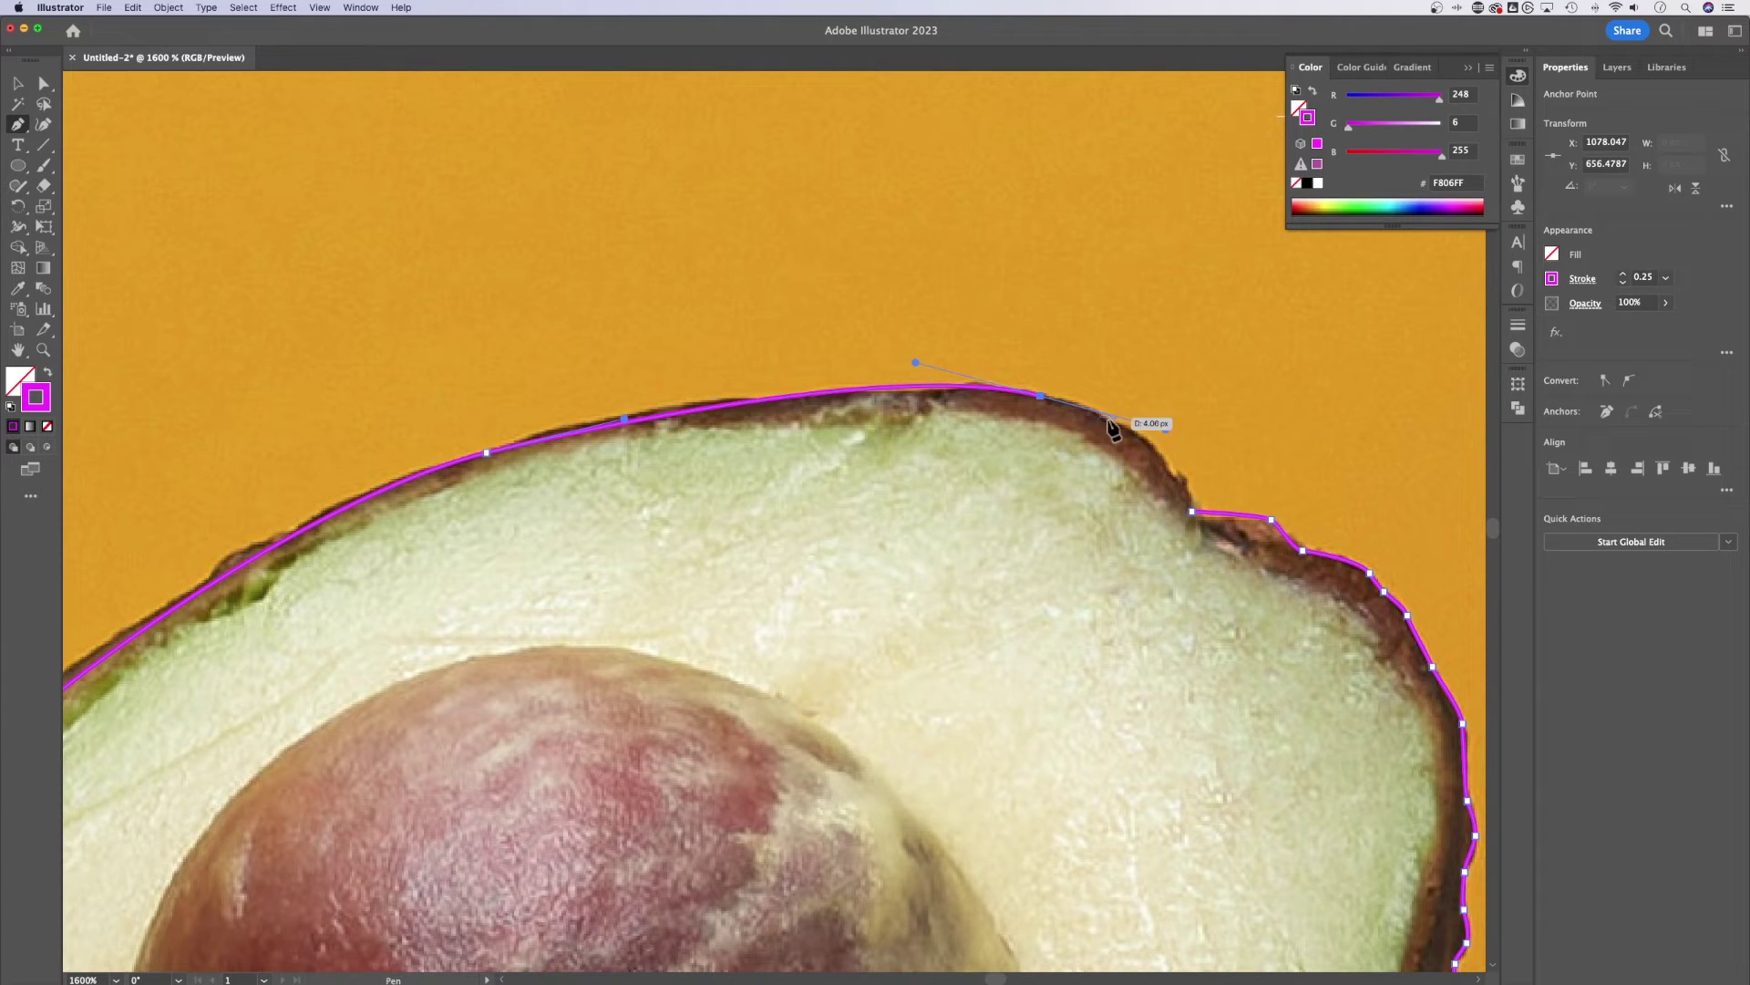
left_click(1192, 512)
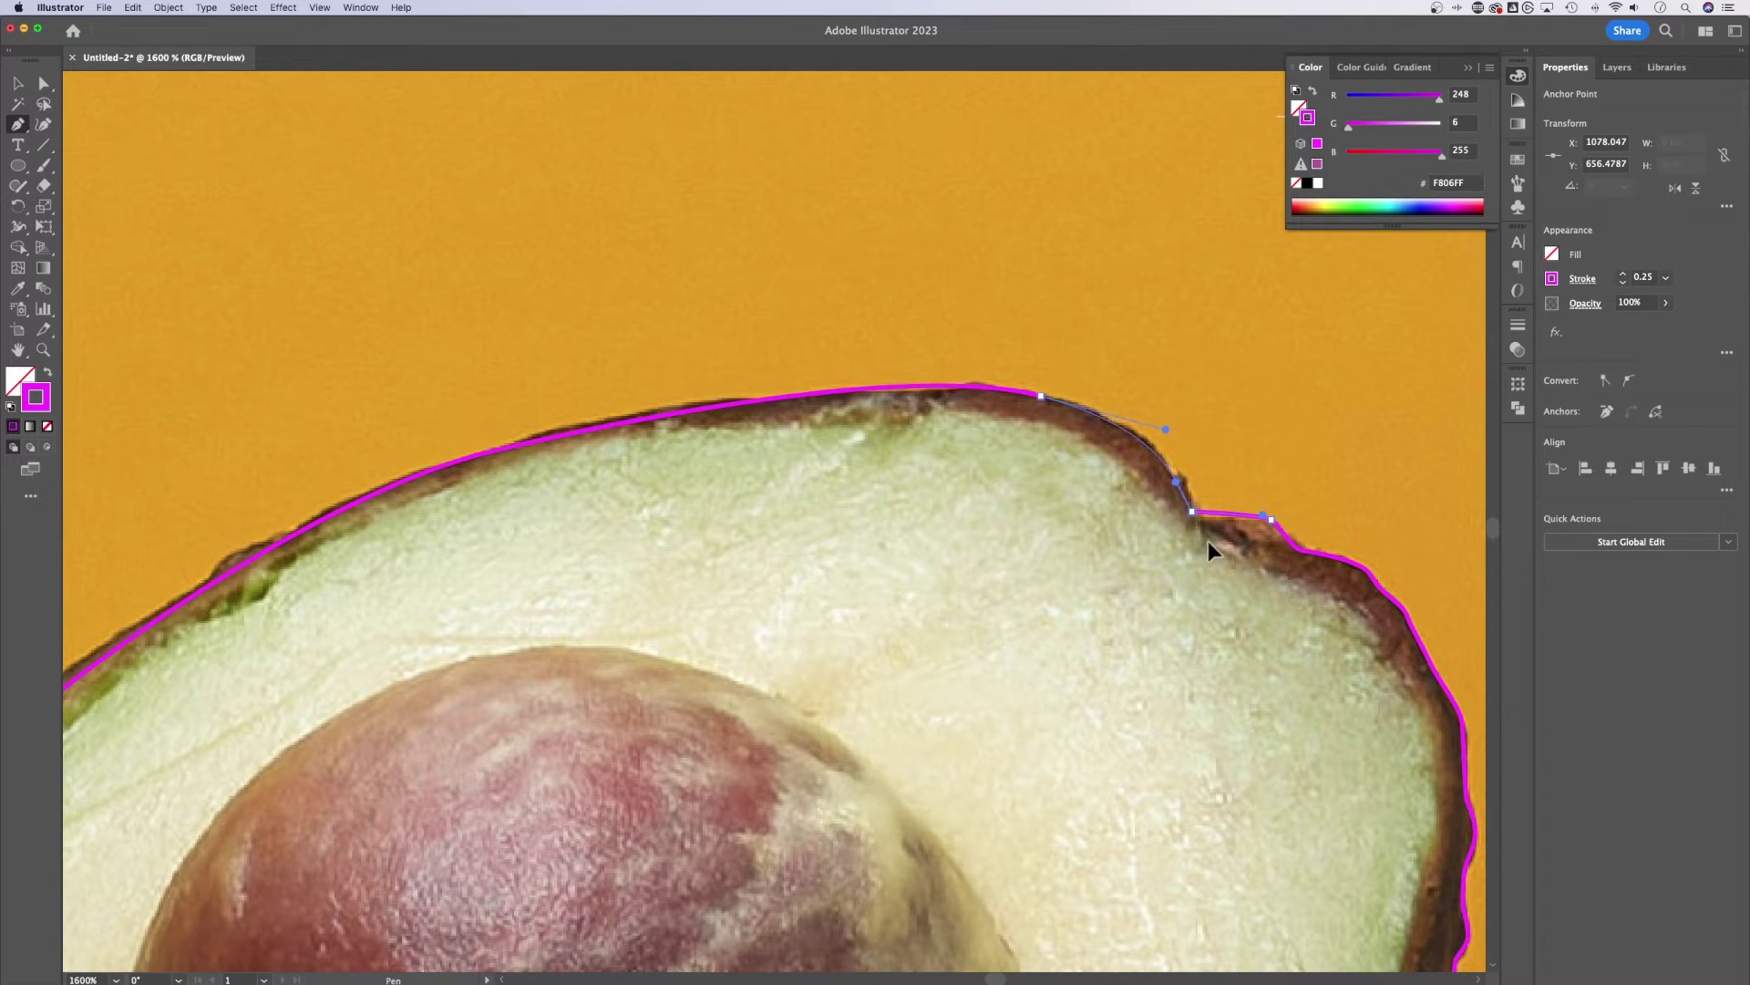
left_click_drag(1207, 539, 779, 463)
Zoom in on the notch and nudge its anchor onto the rind edge
key("a")
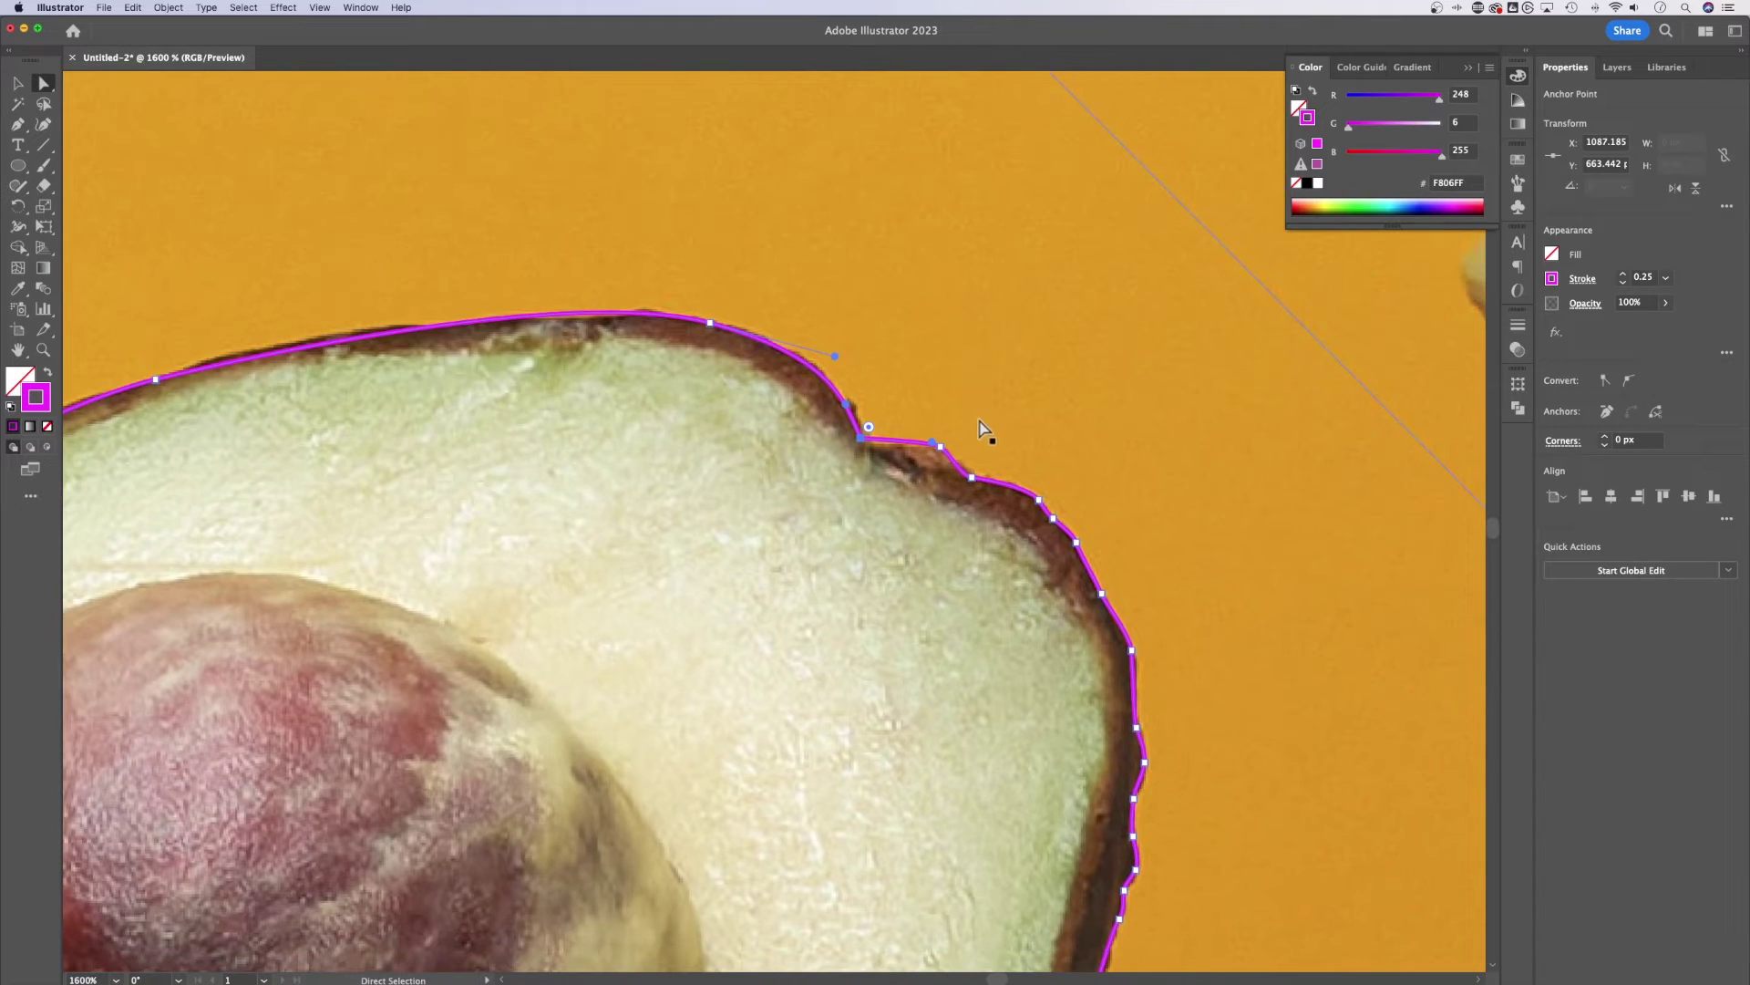
key("super+equal")
key("super+equal")
key("super+equal")
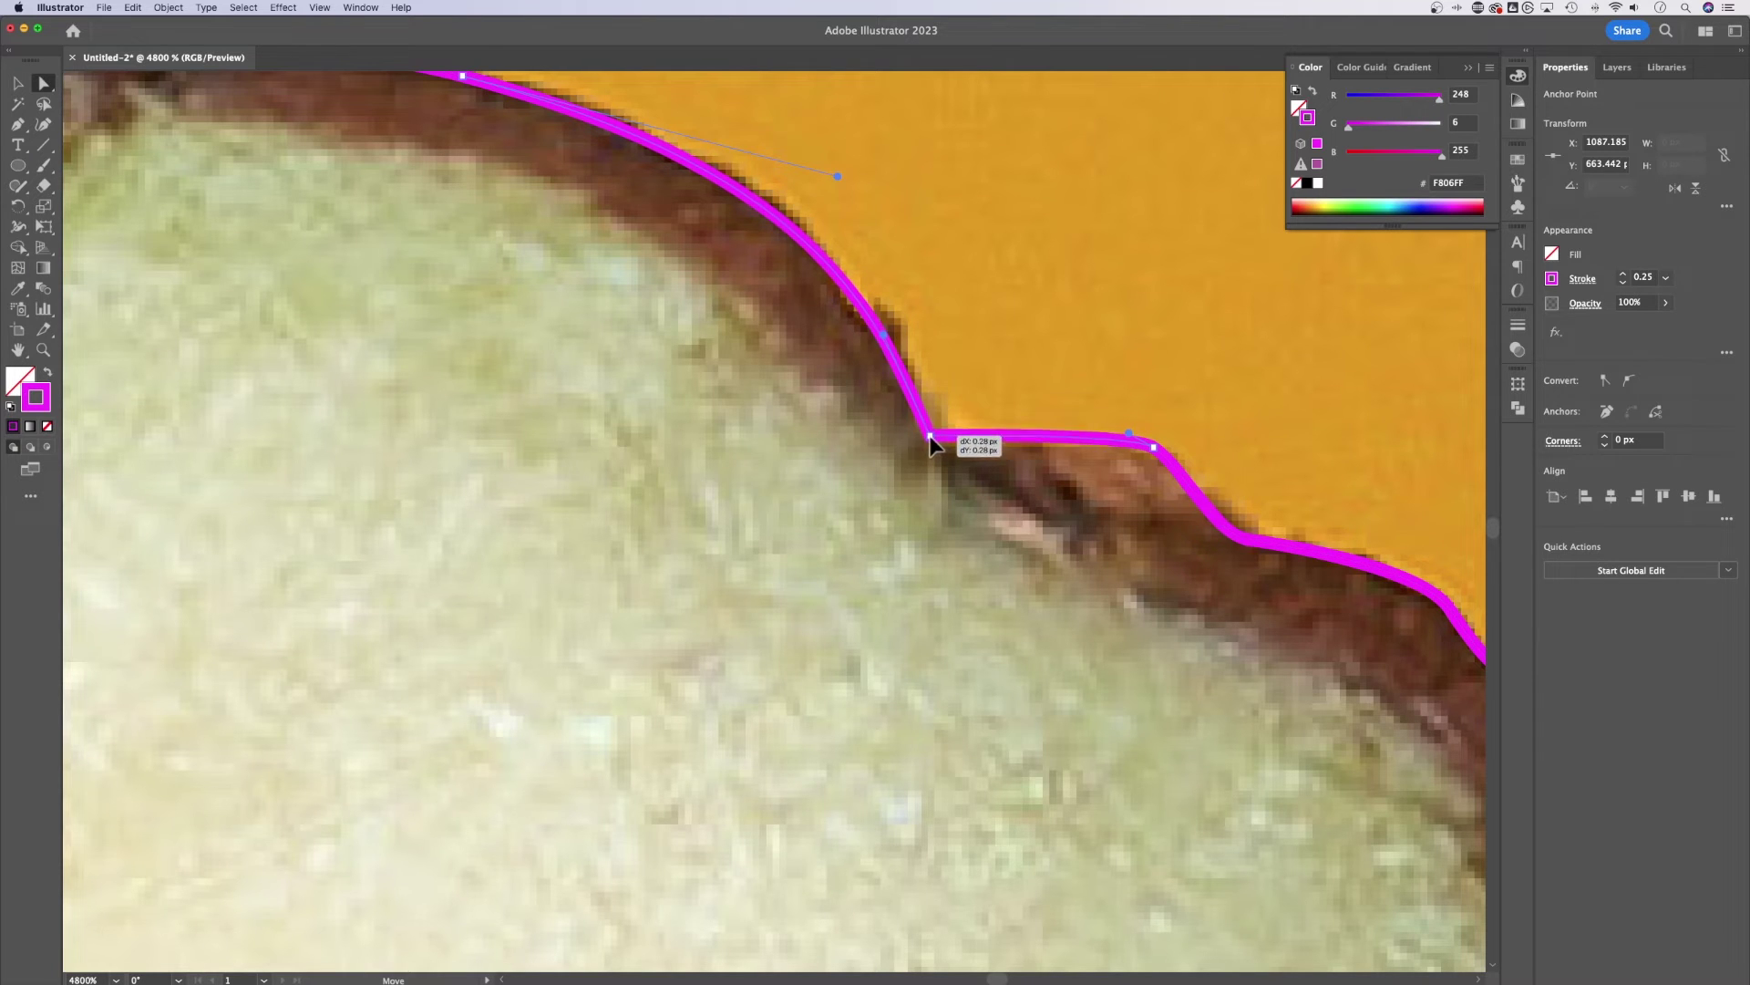
left_click_drag(930, 440, 927, 441)
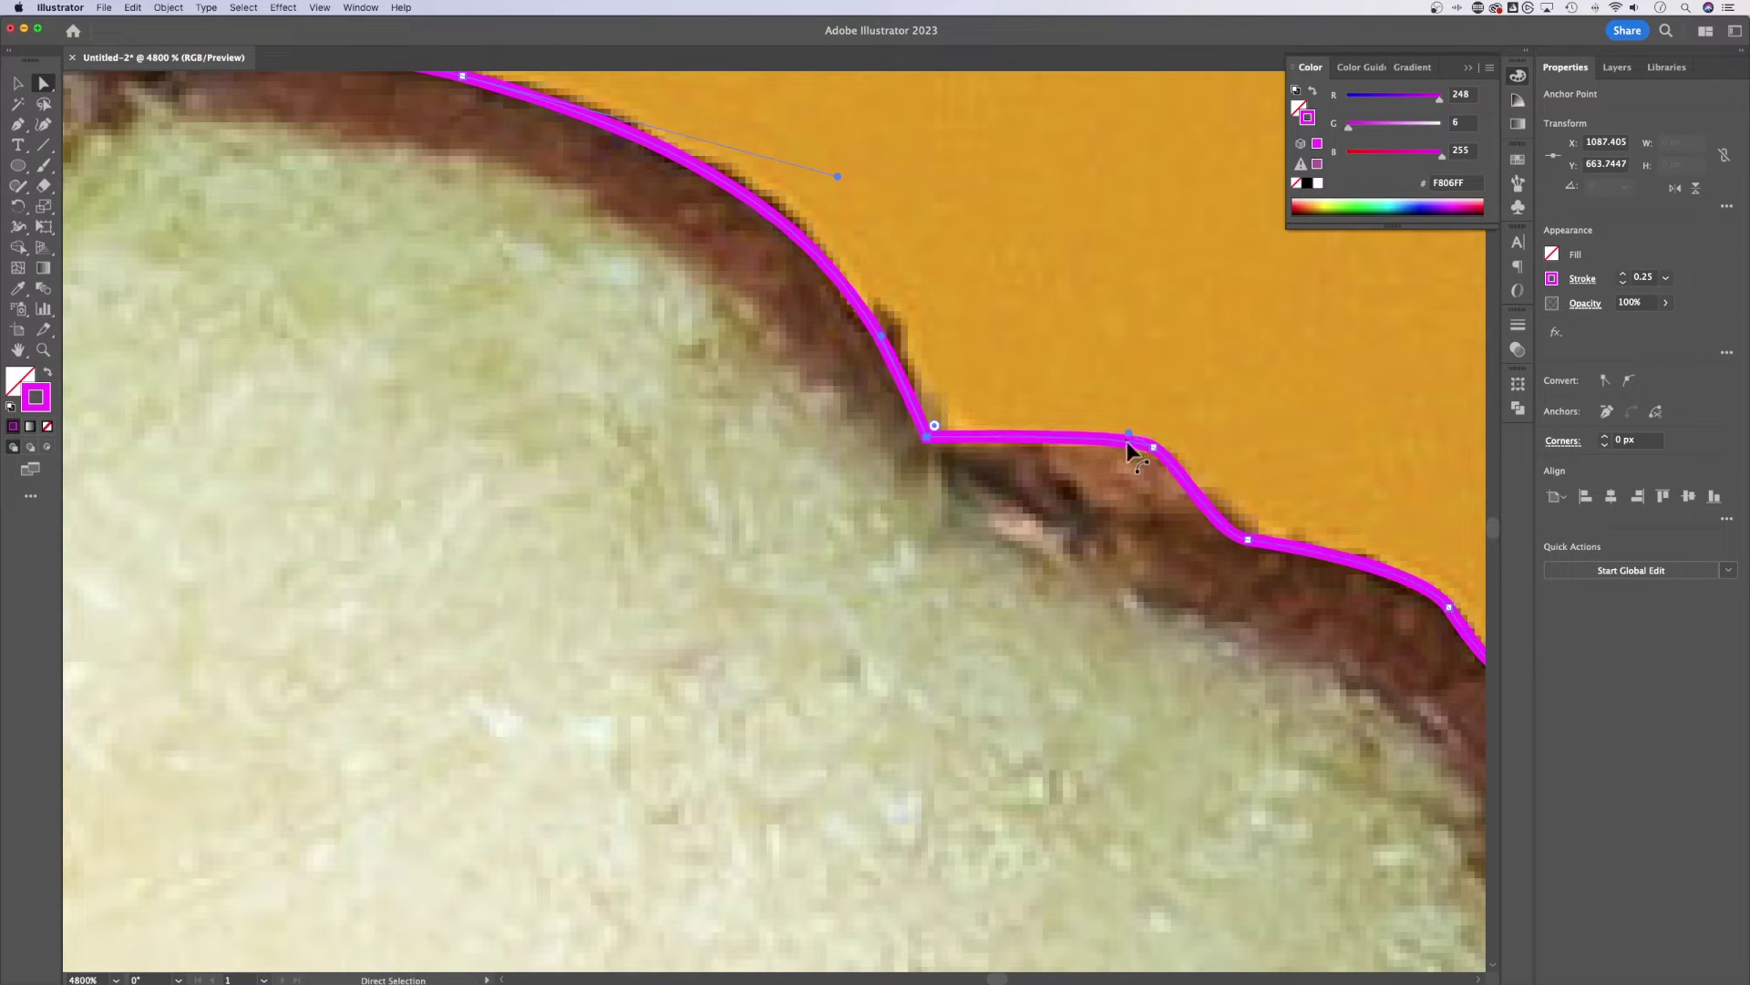
left_click_drag(1128, 439, 1083, 444)
left_click(931, 441)
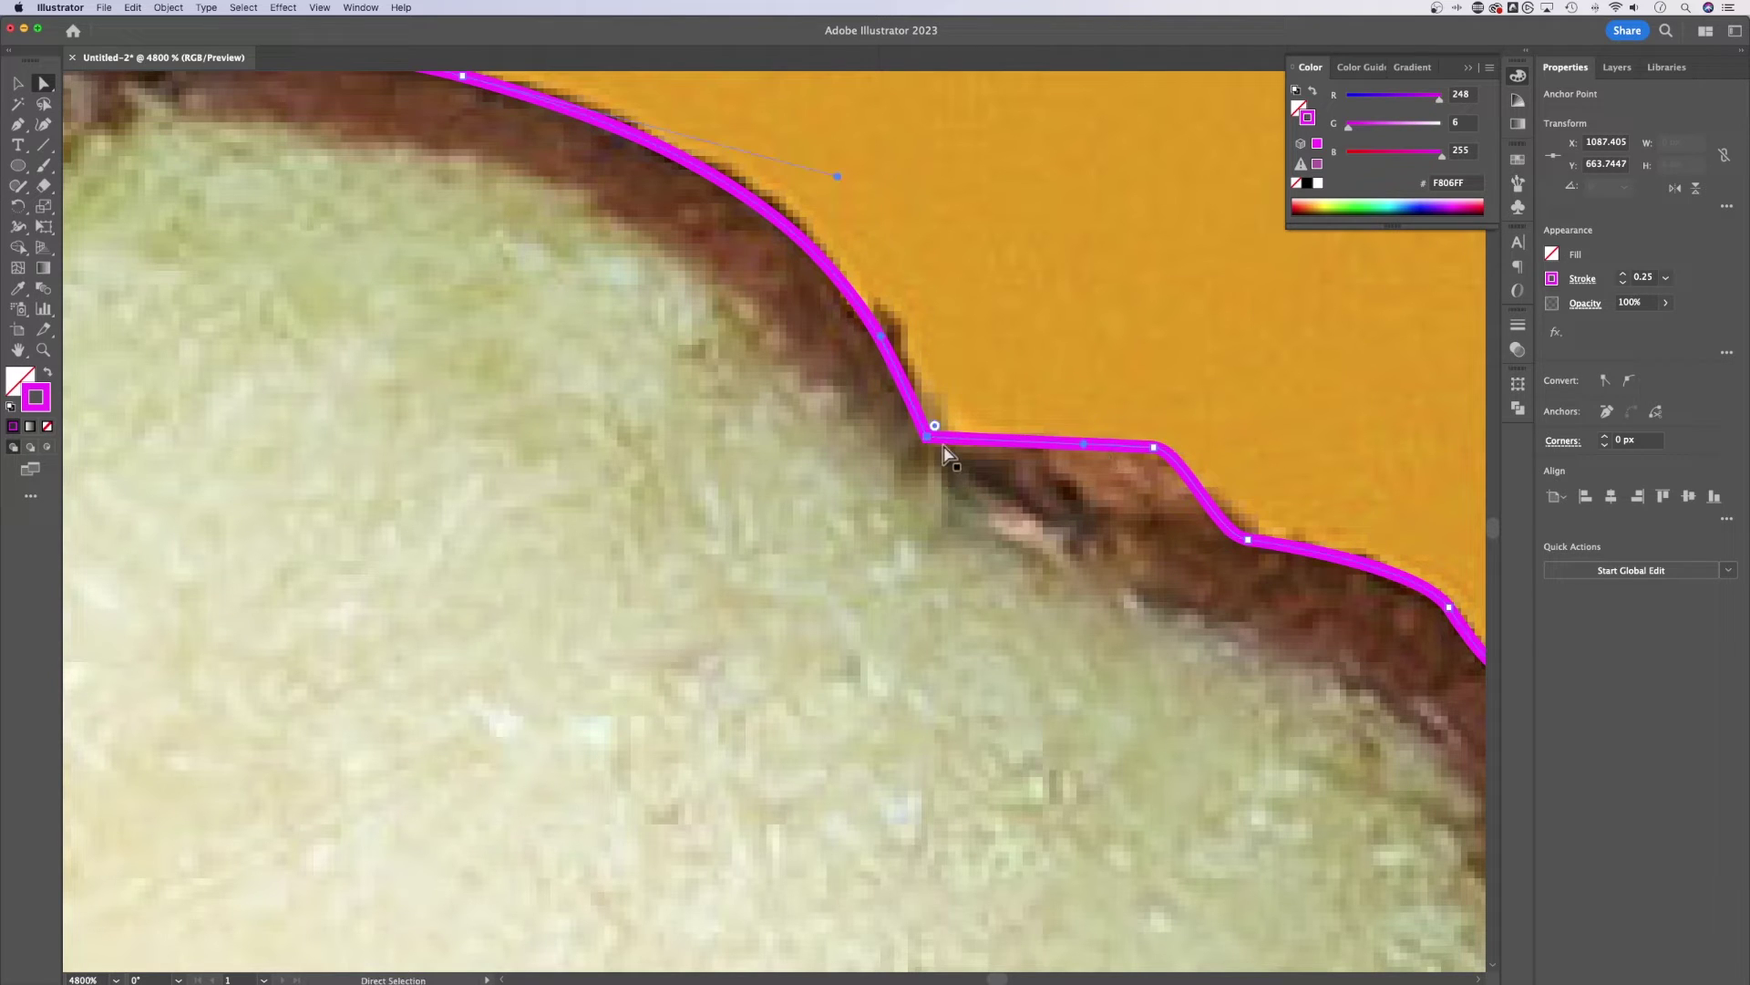
Convert the notch anchor to smooth, tighten its handle, and zoom back out
key("p")
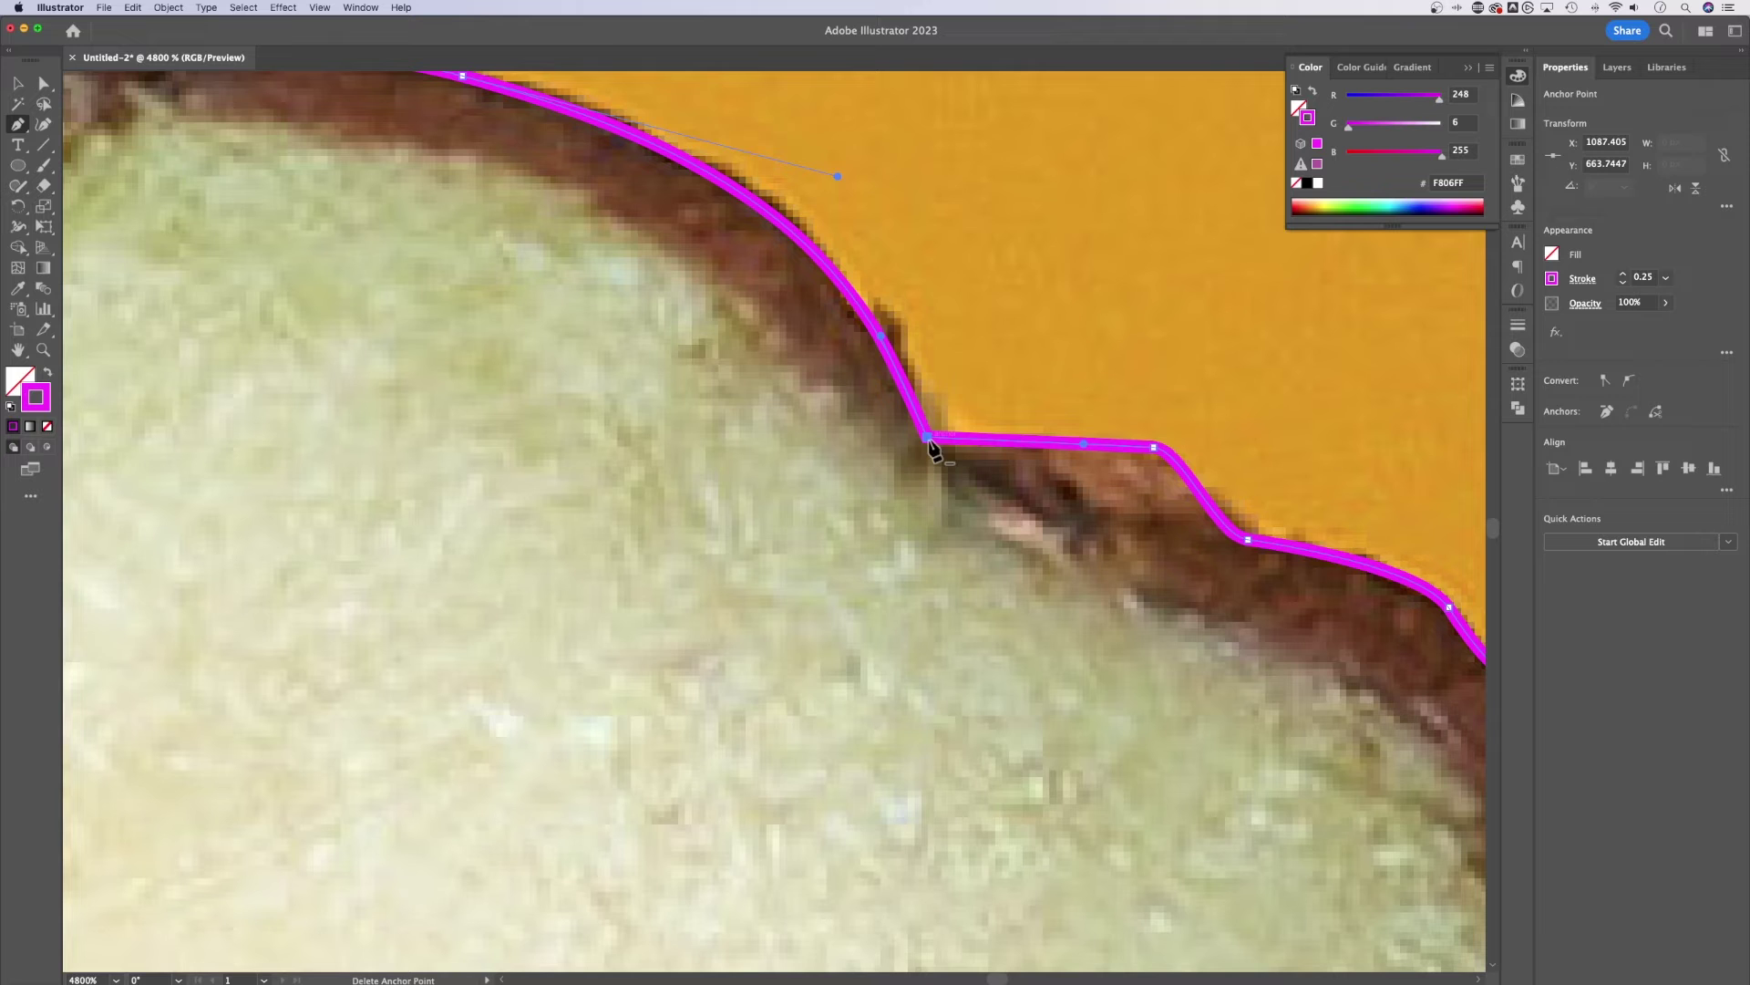
key("alt")
left_click_drag(927, 439, 898, 408)
key("super")
key("p")
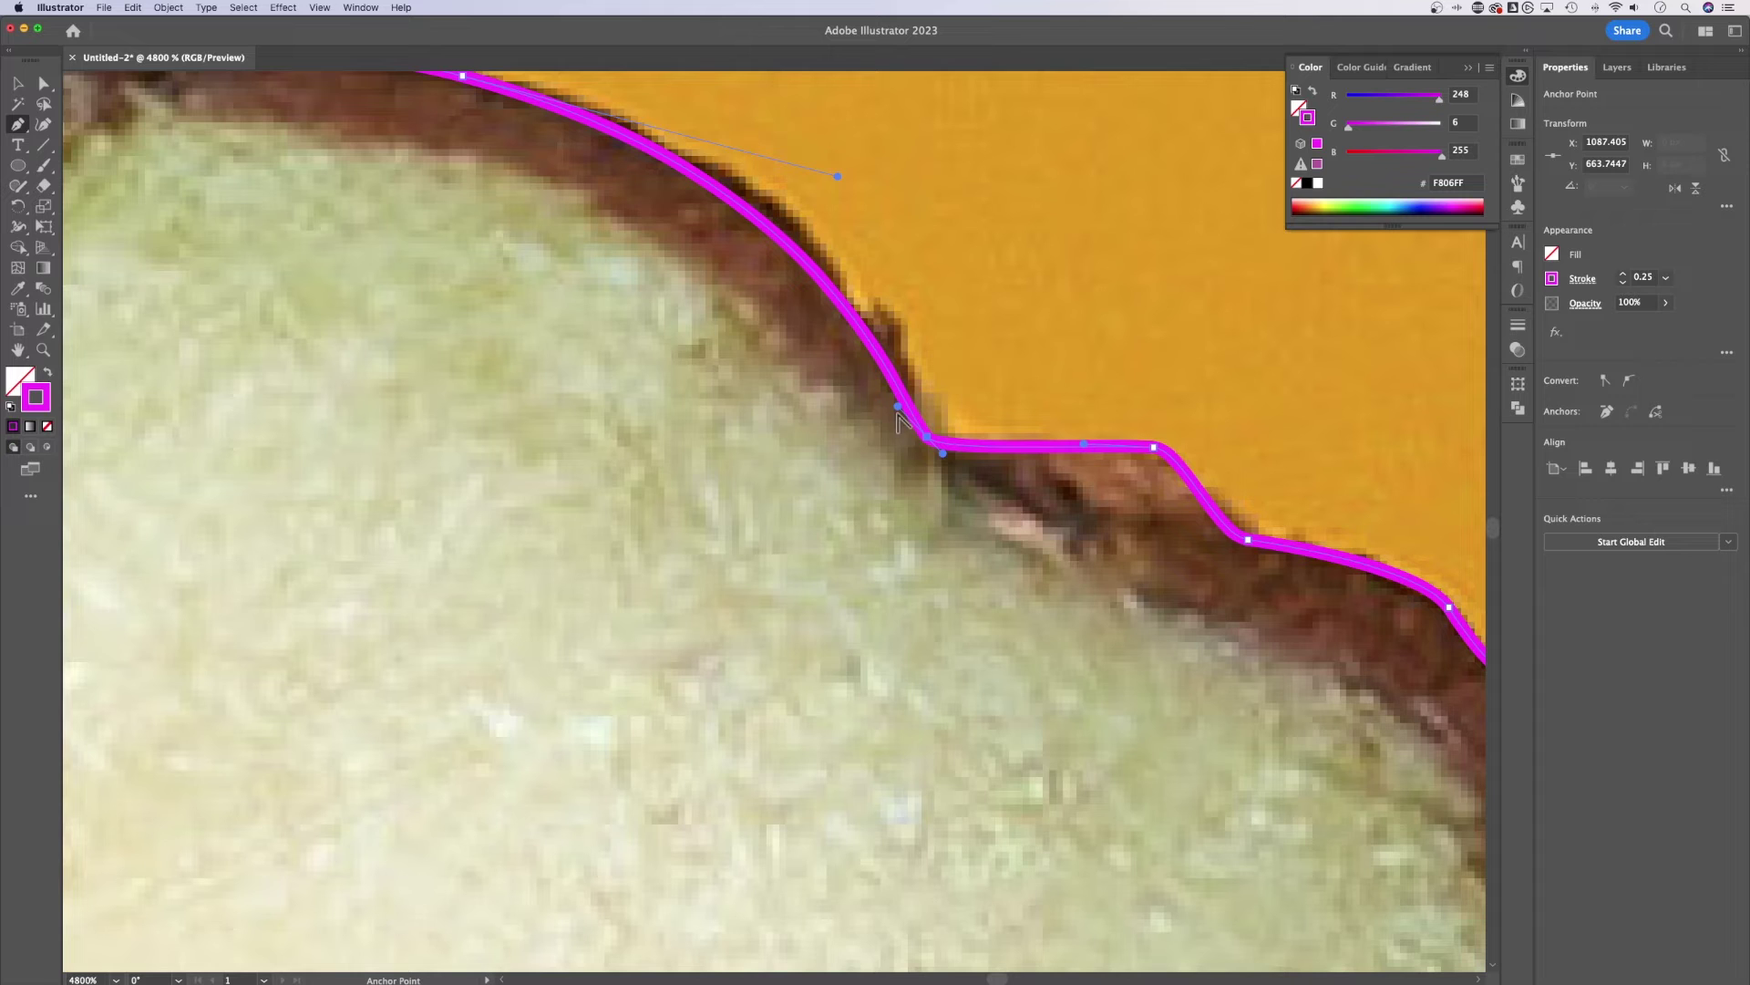
mouse_move(898, 408)
left_mouse_down()
mouse_move(896, 481)
mouse_move(874, 423)
mouse_move(883, 369)
mouse_move(872, 423)
mouse_move(885, 383)
mouse_move(910, 390)
left_mouse_up()
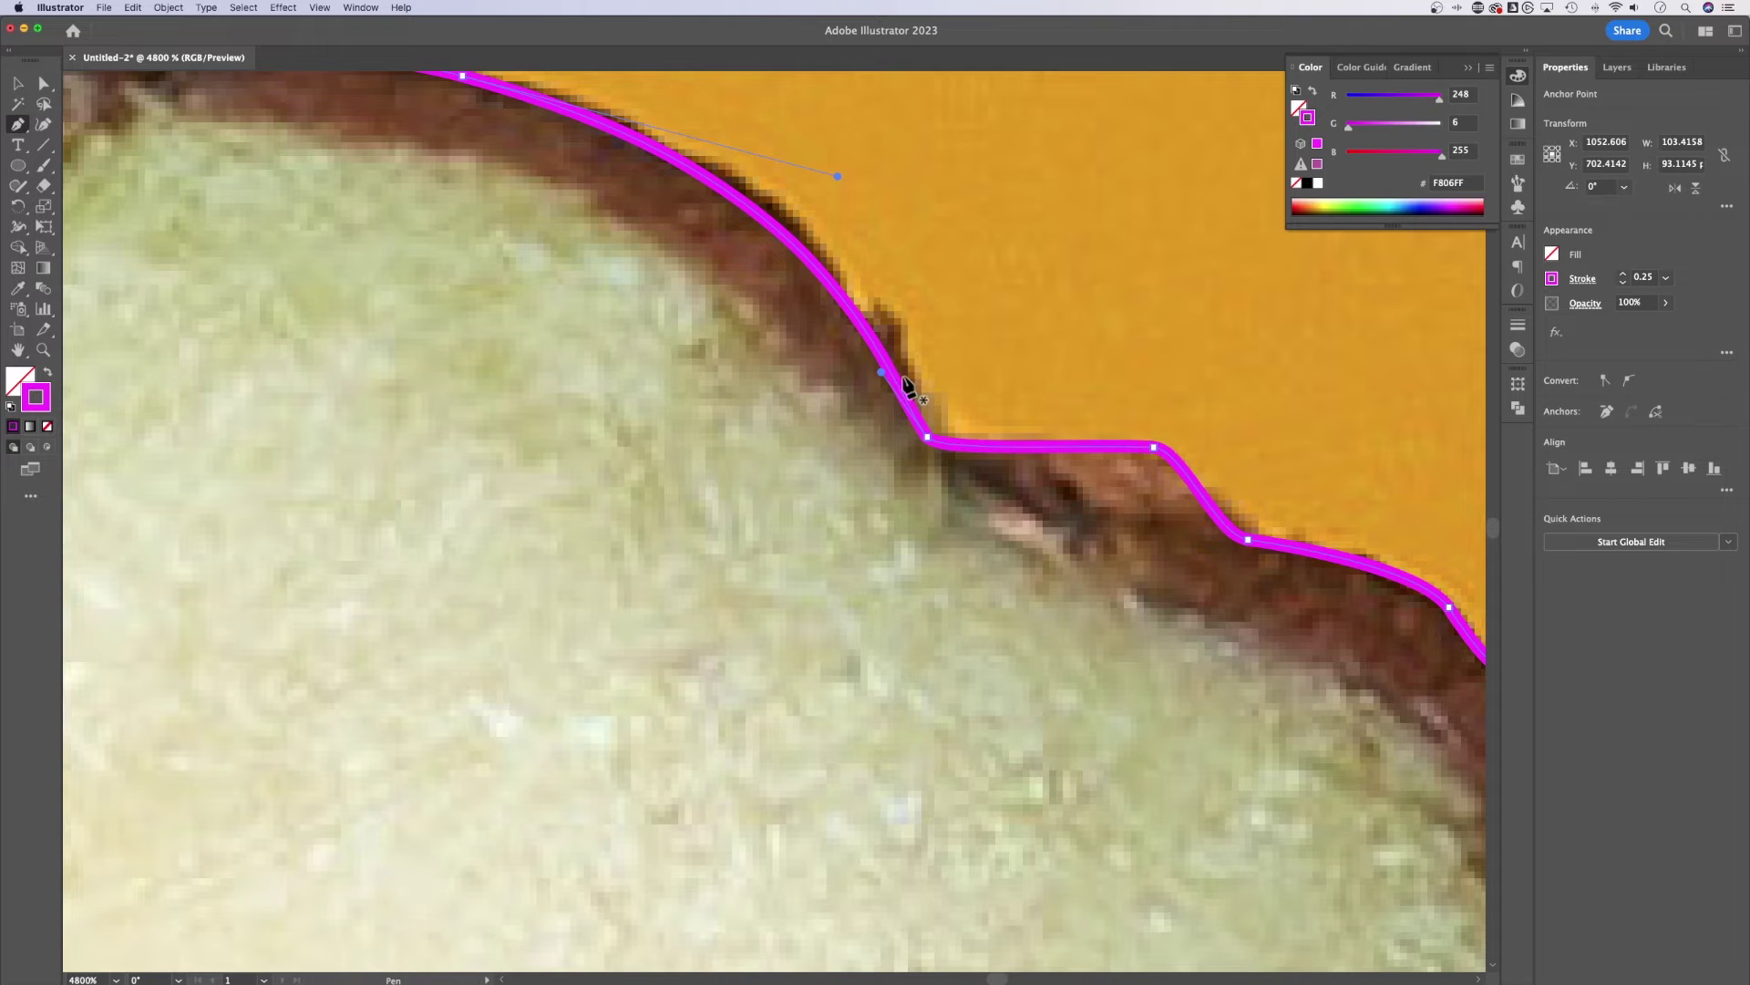
key("super+minus")
key("super+minus")
key("super+minus")
key("super+minus")
key("super+minus")
key("super+minus")
key("super+minus")
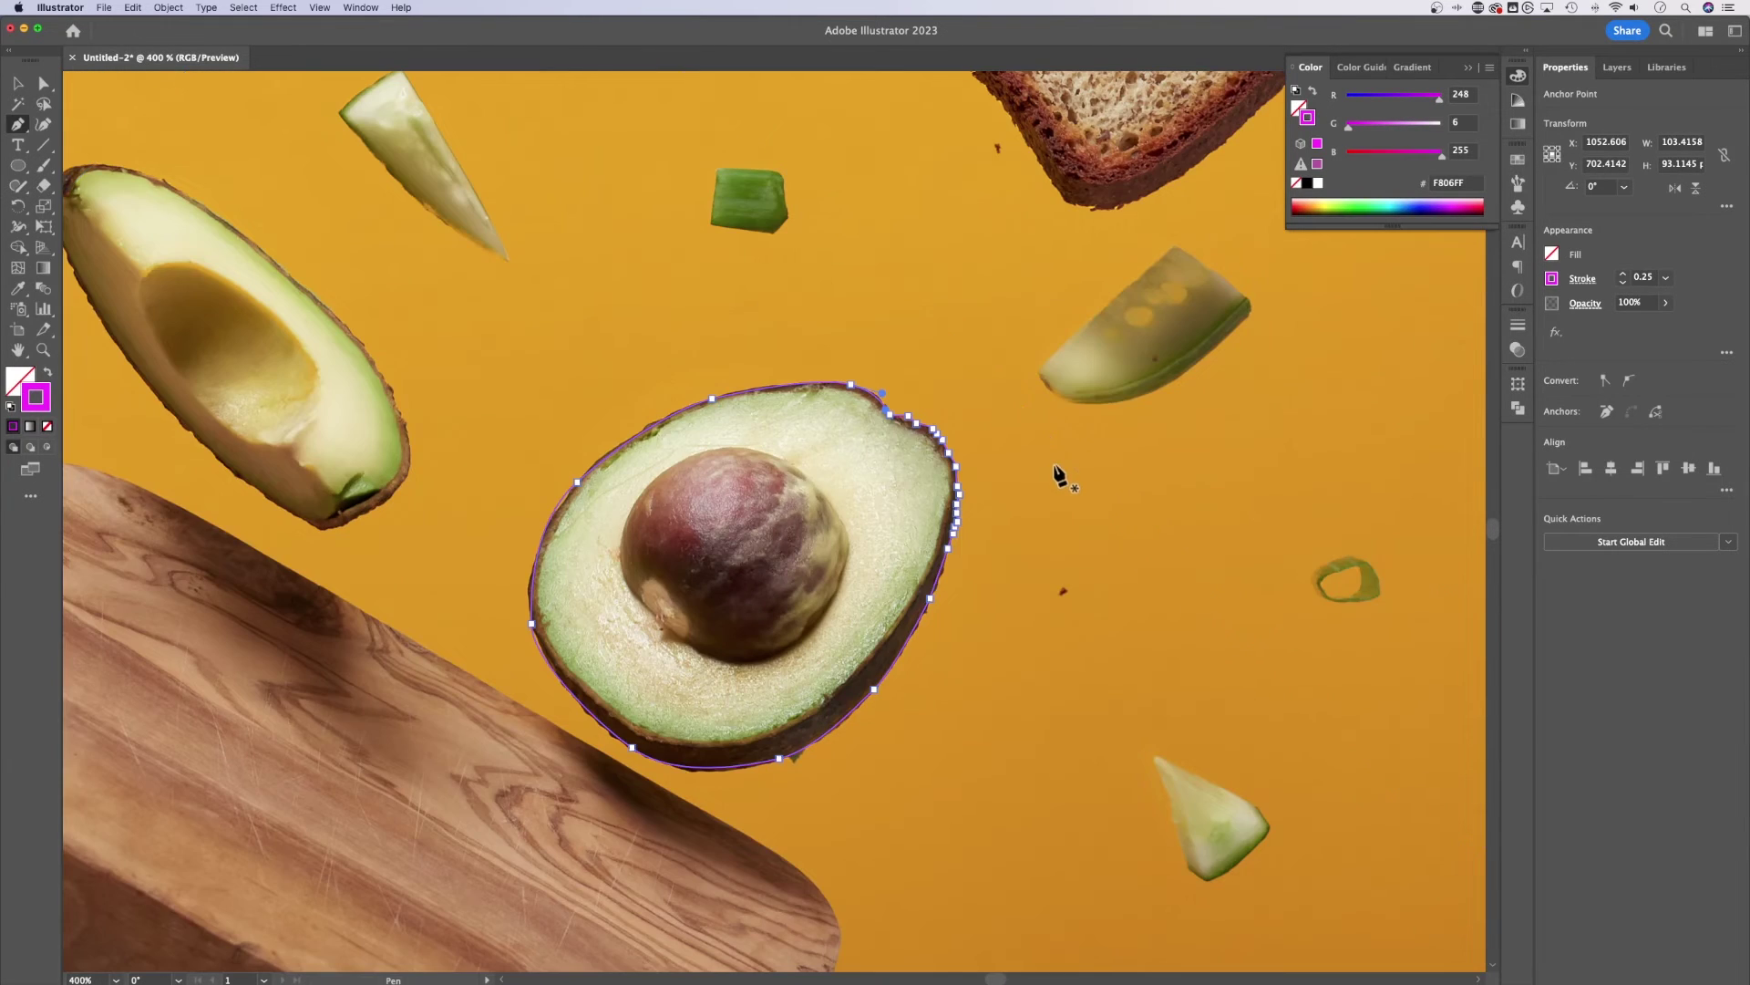
Select the avocado outline together with the photo and apply Make Clipping Mask
key("super+plus")
key("super+plus")
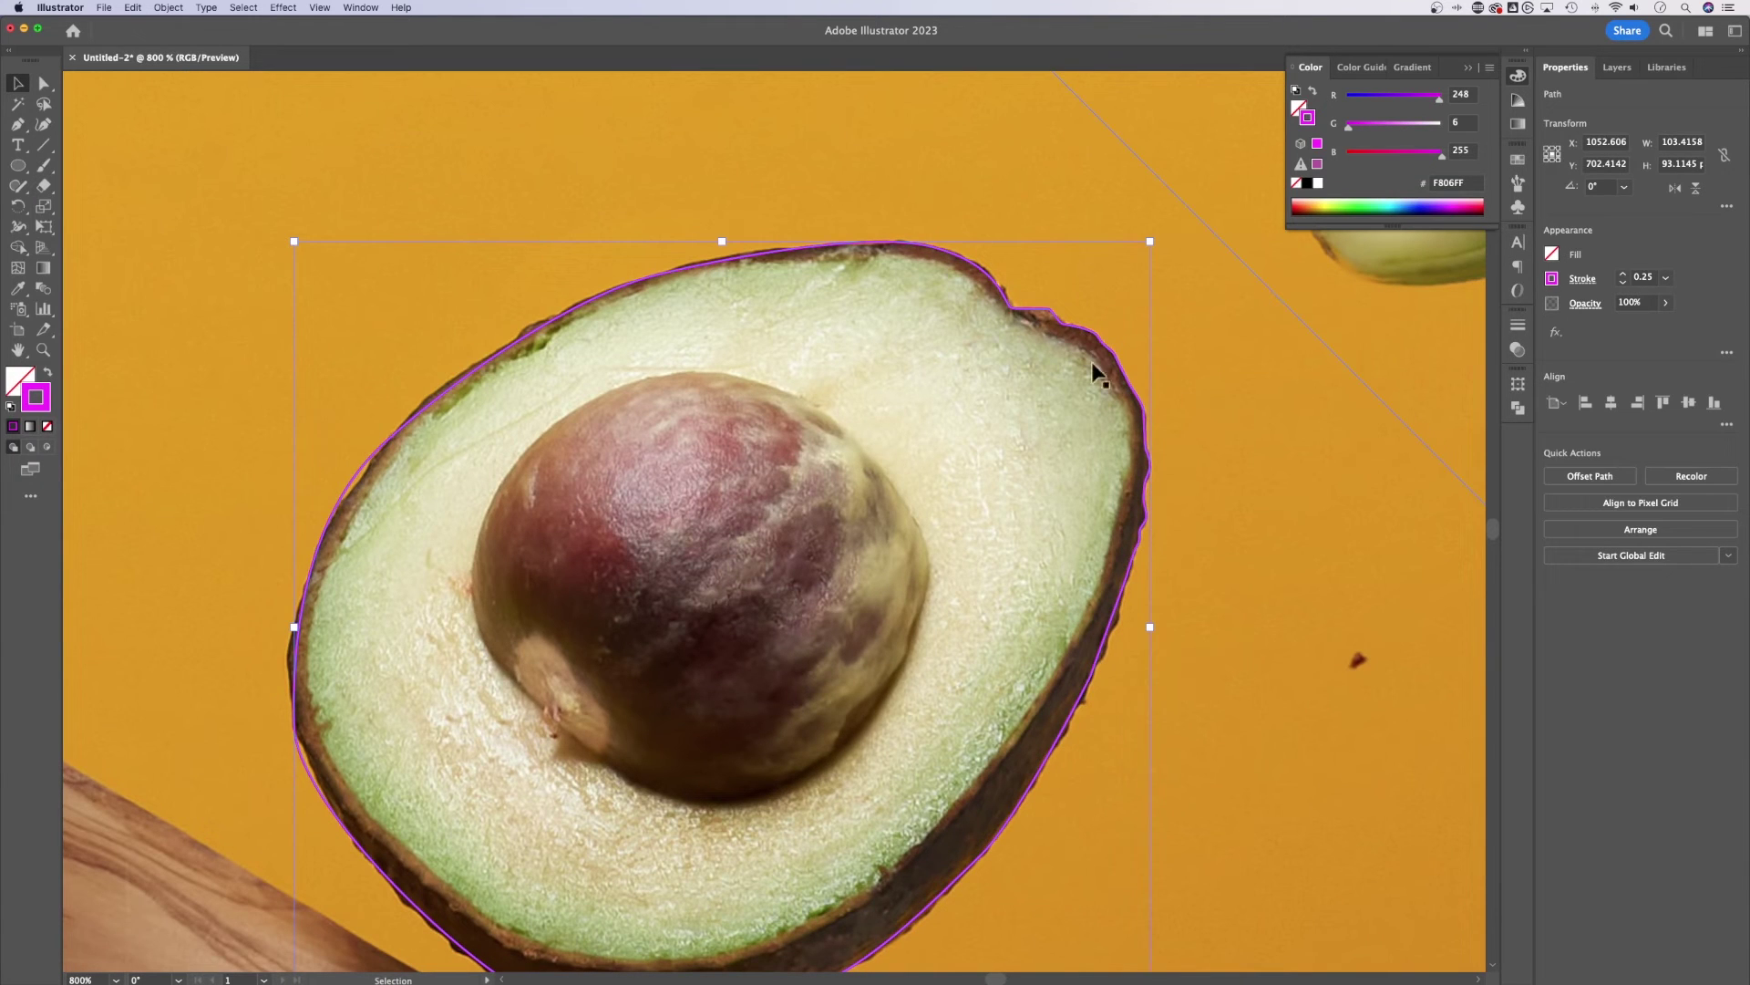
left_click(1036, 183, "shift")
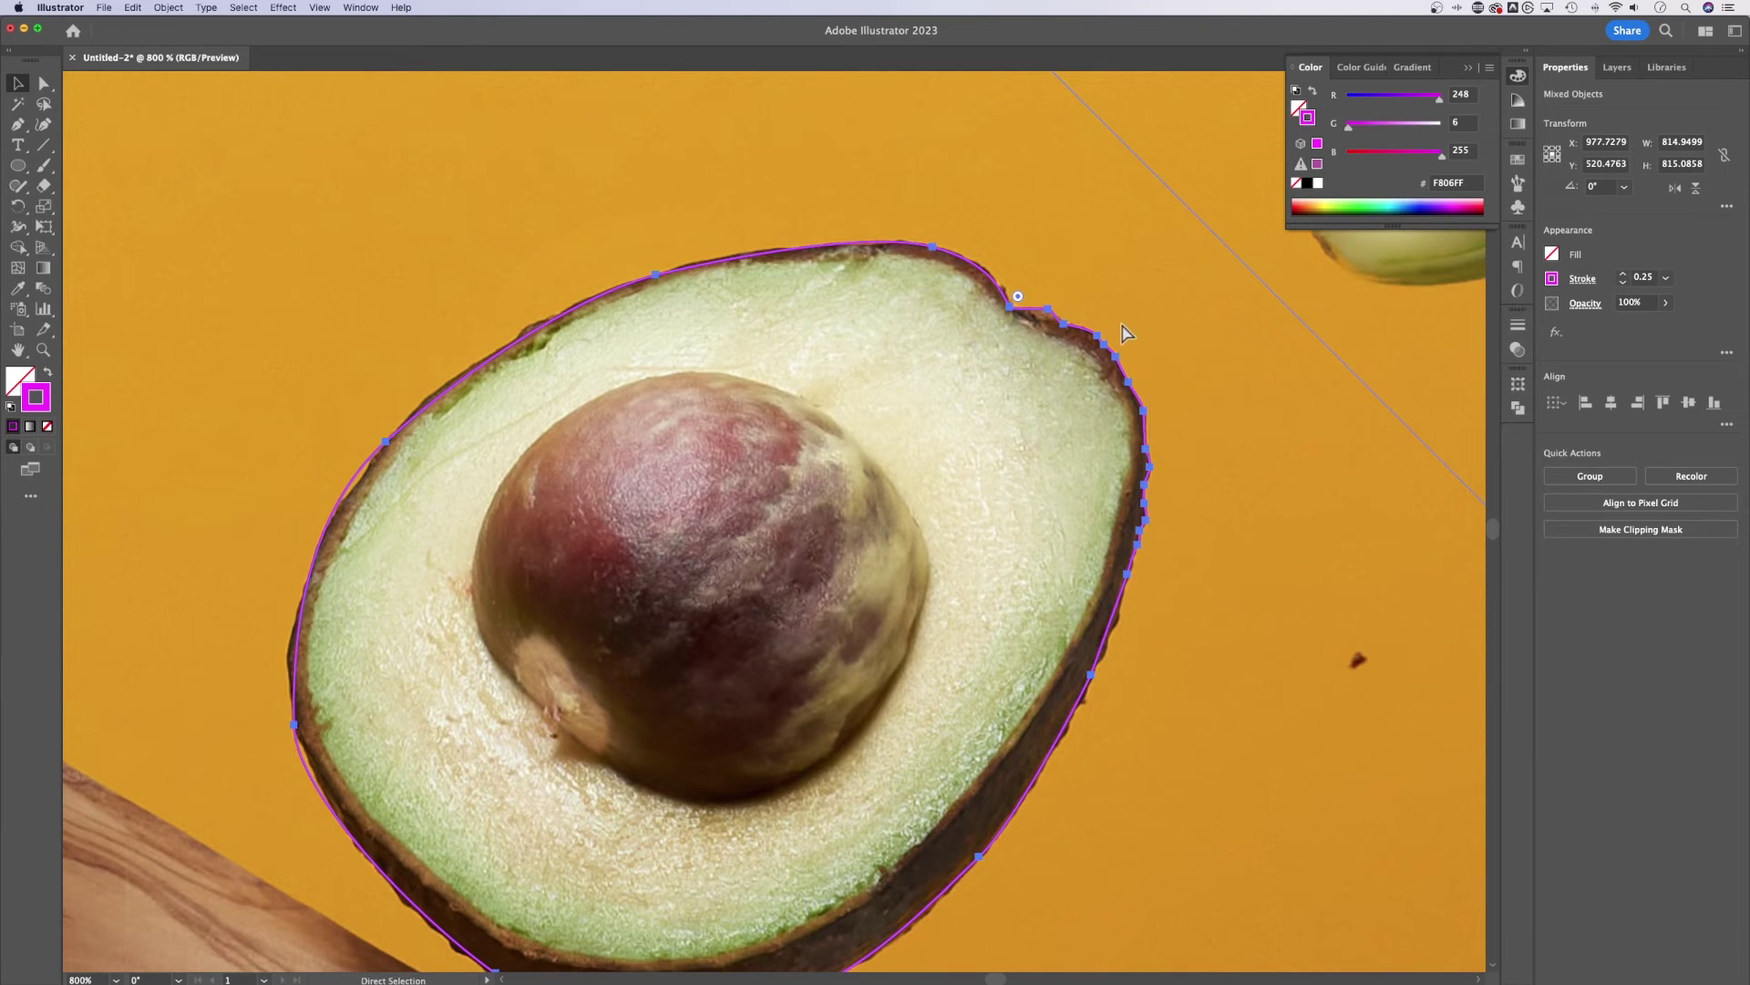
key("super+minus")
key("super+minus")
key("super+minus")
key("super+minus")
left_click(1372, 394)
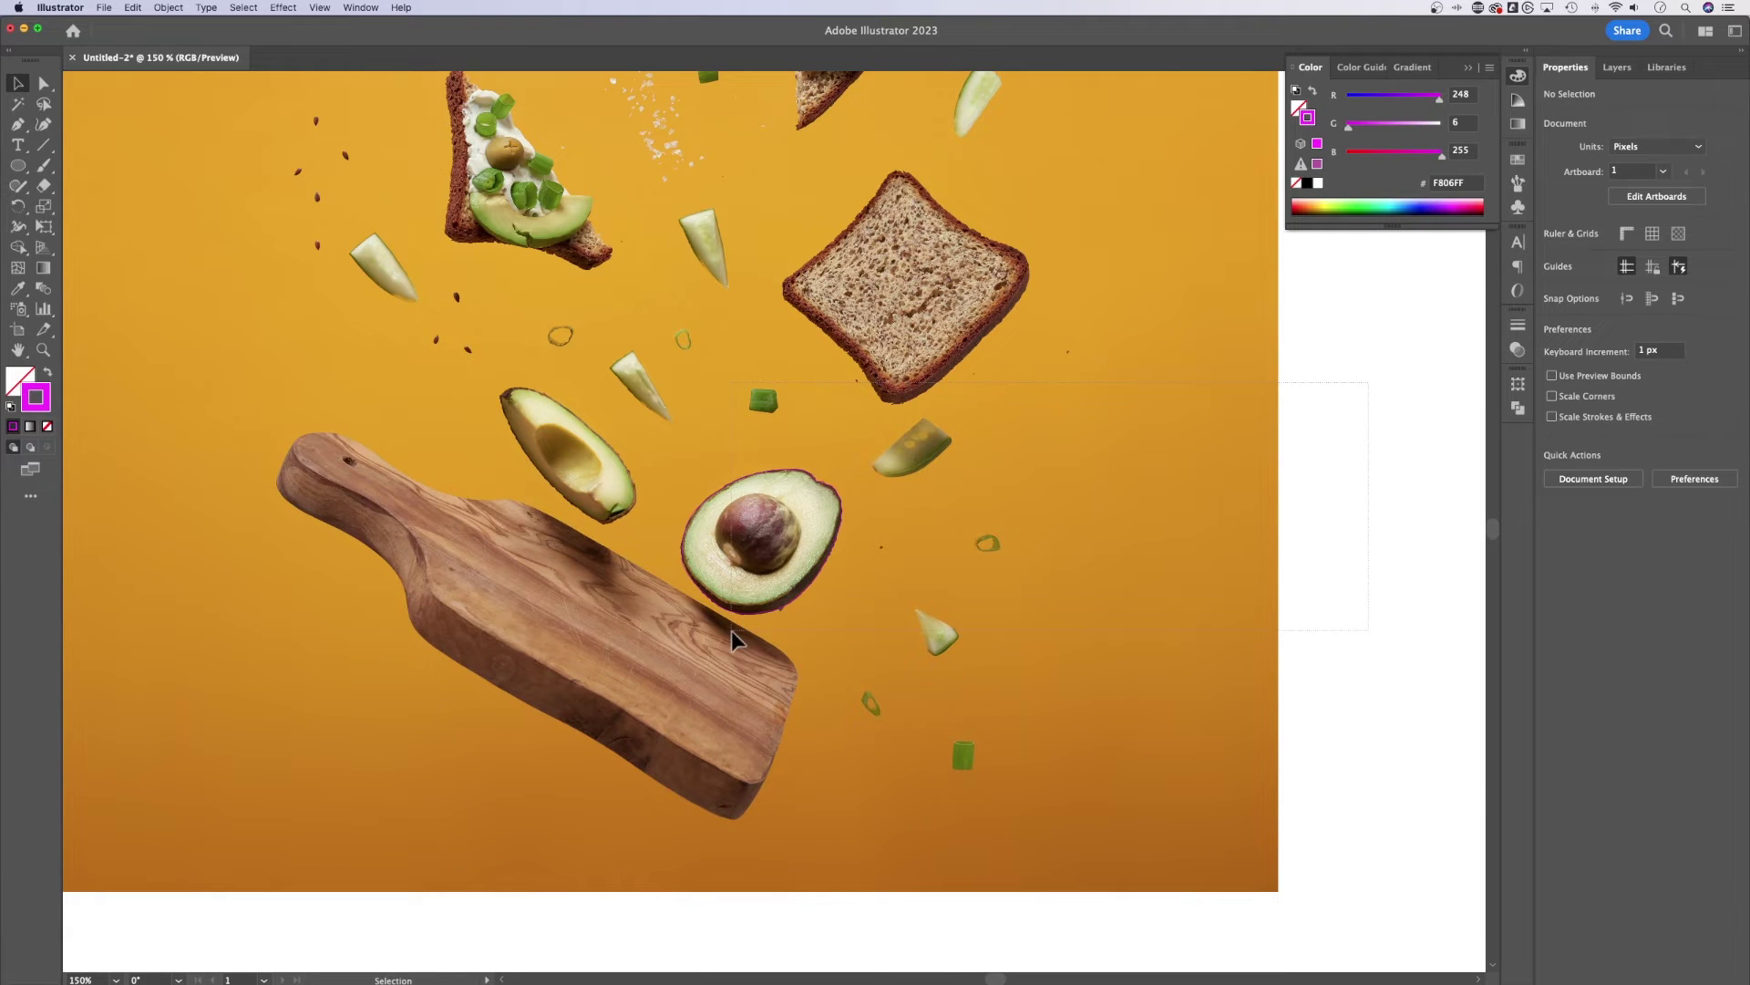
key("super+a")
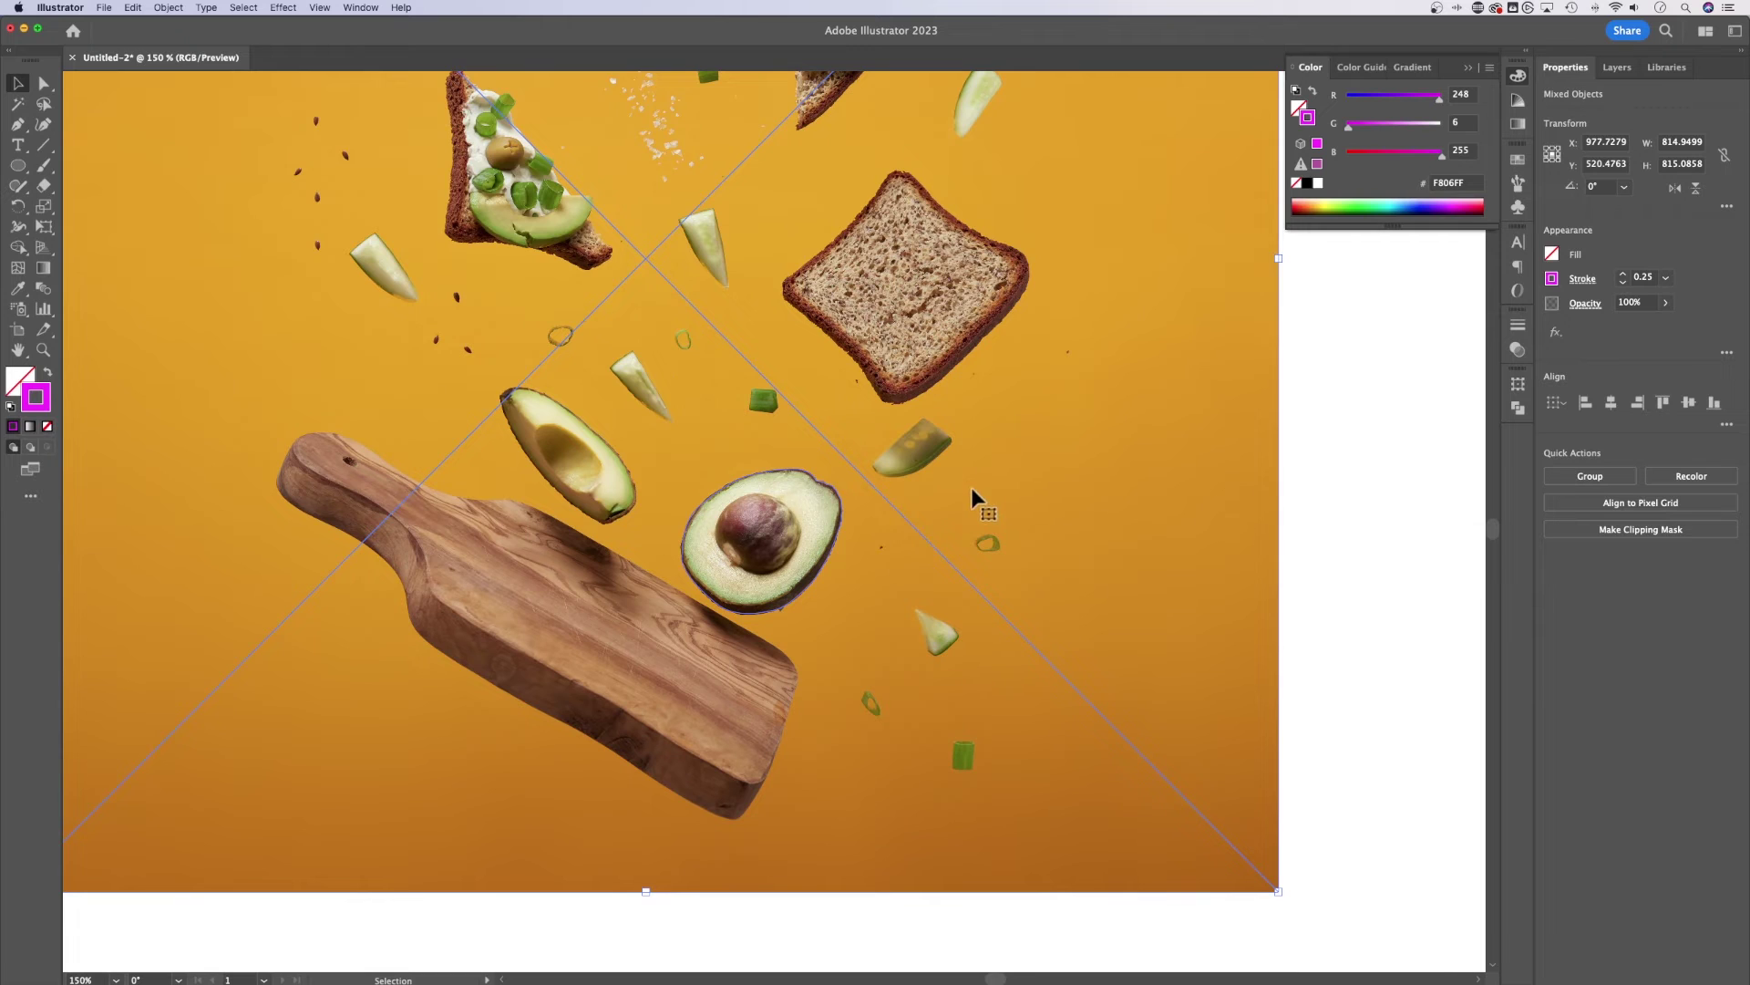
key("super+equal")
key("super+equal")
key("super+equal")
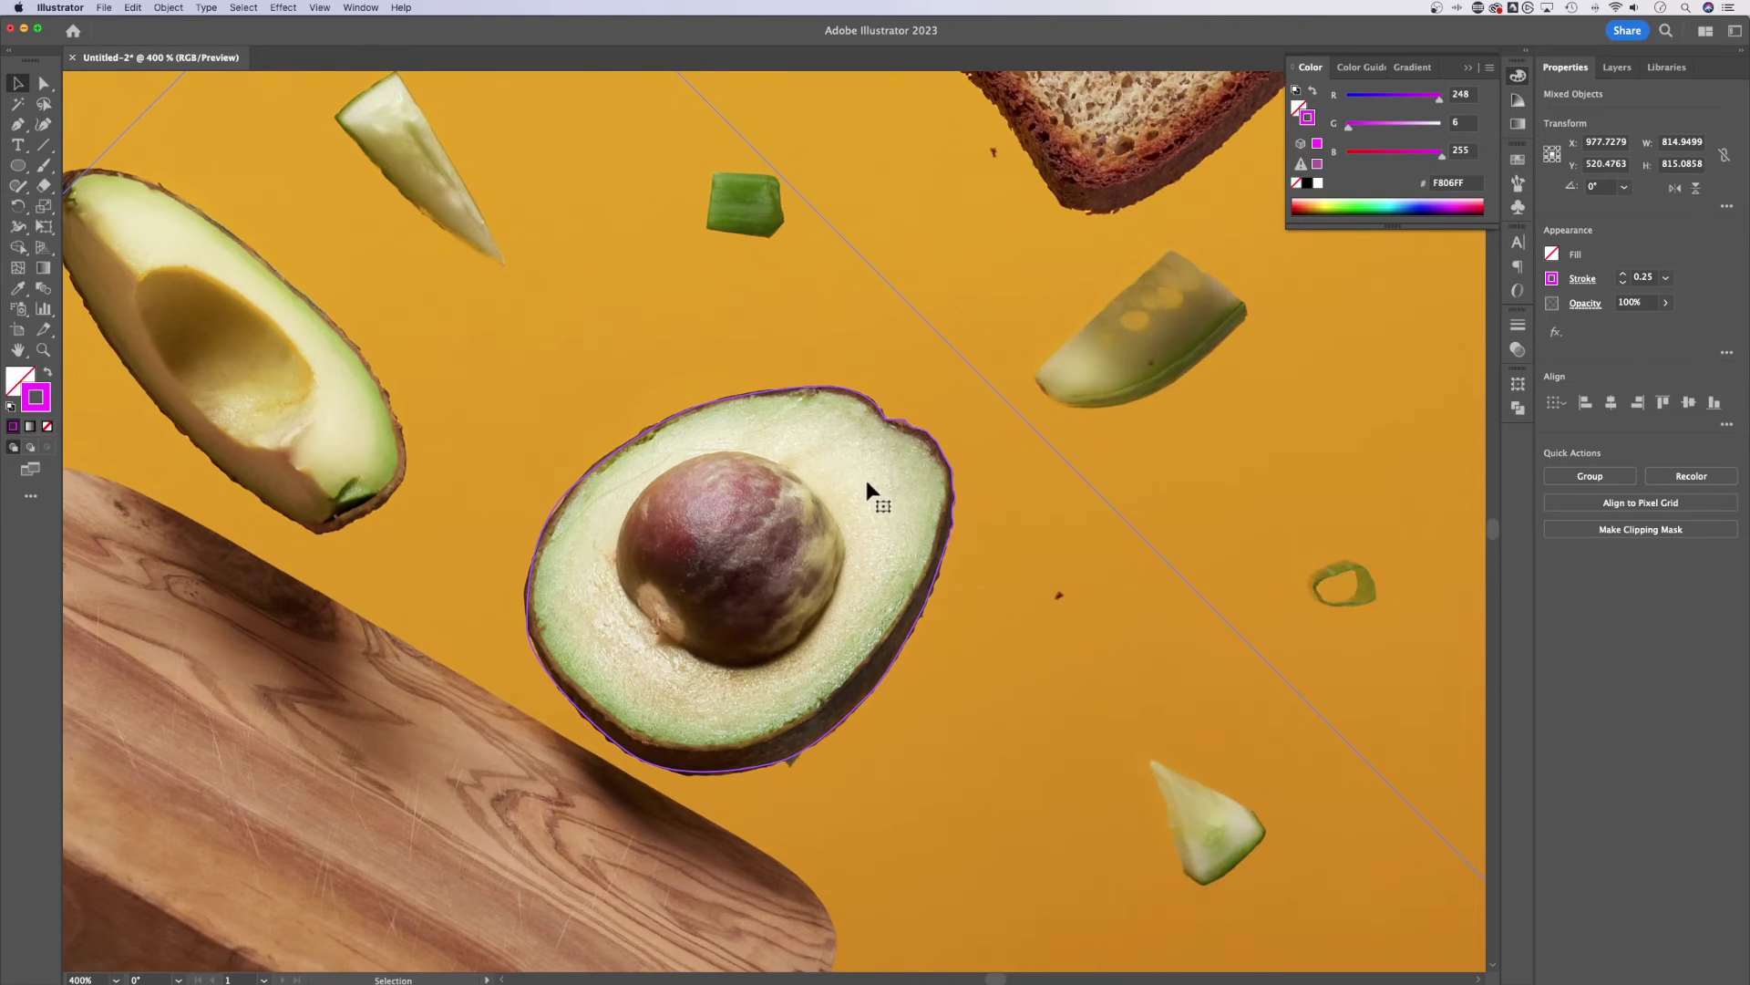
right_click(868, 486)
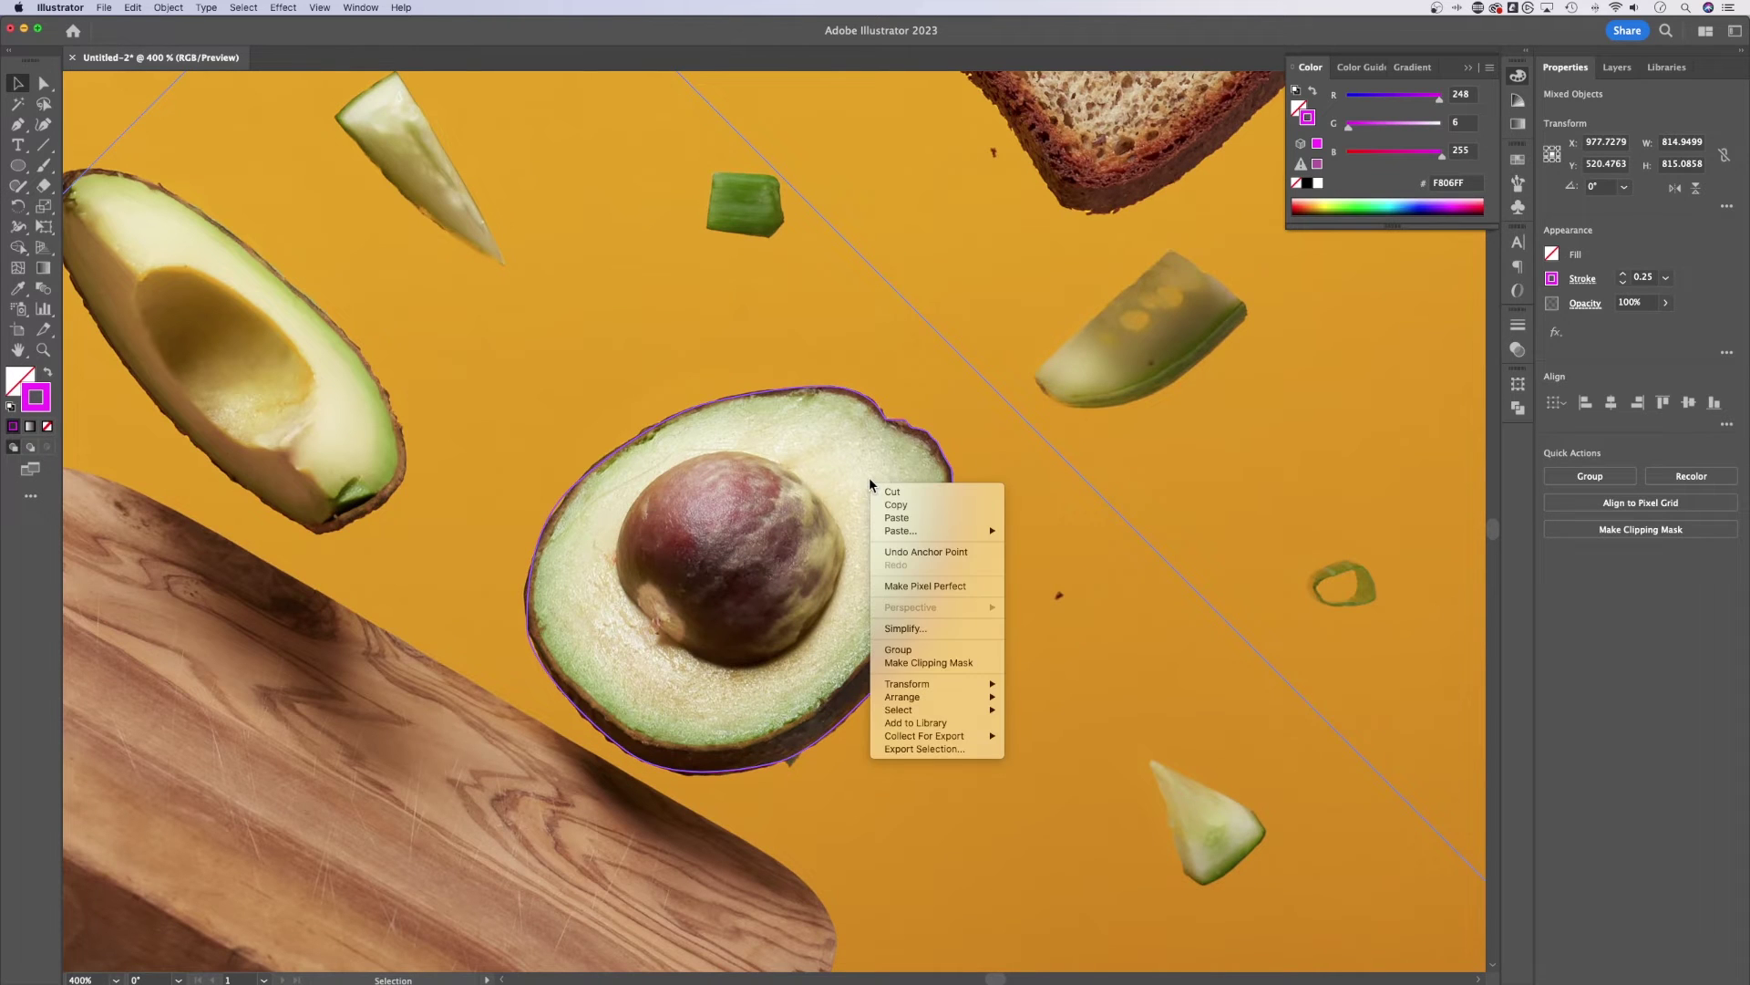
left_click(917, 665)
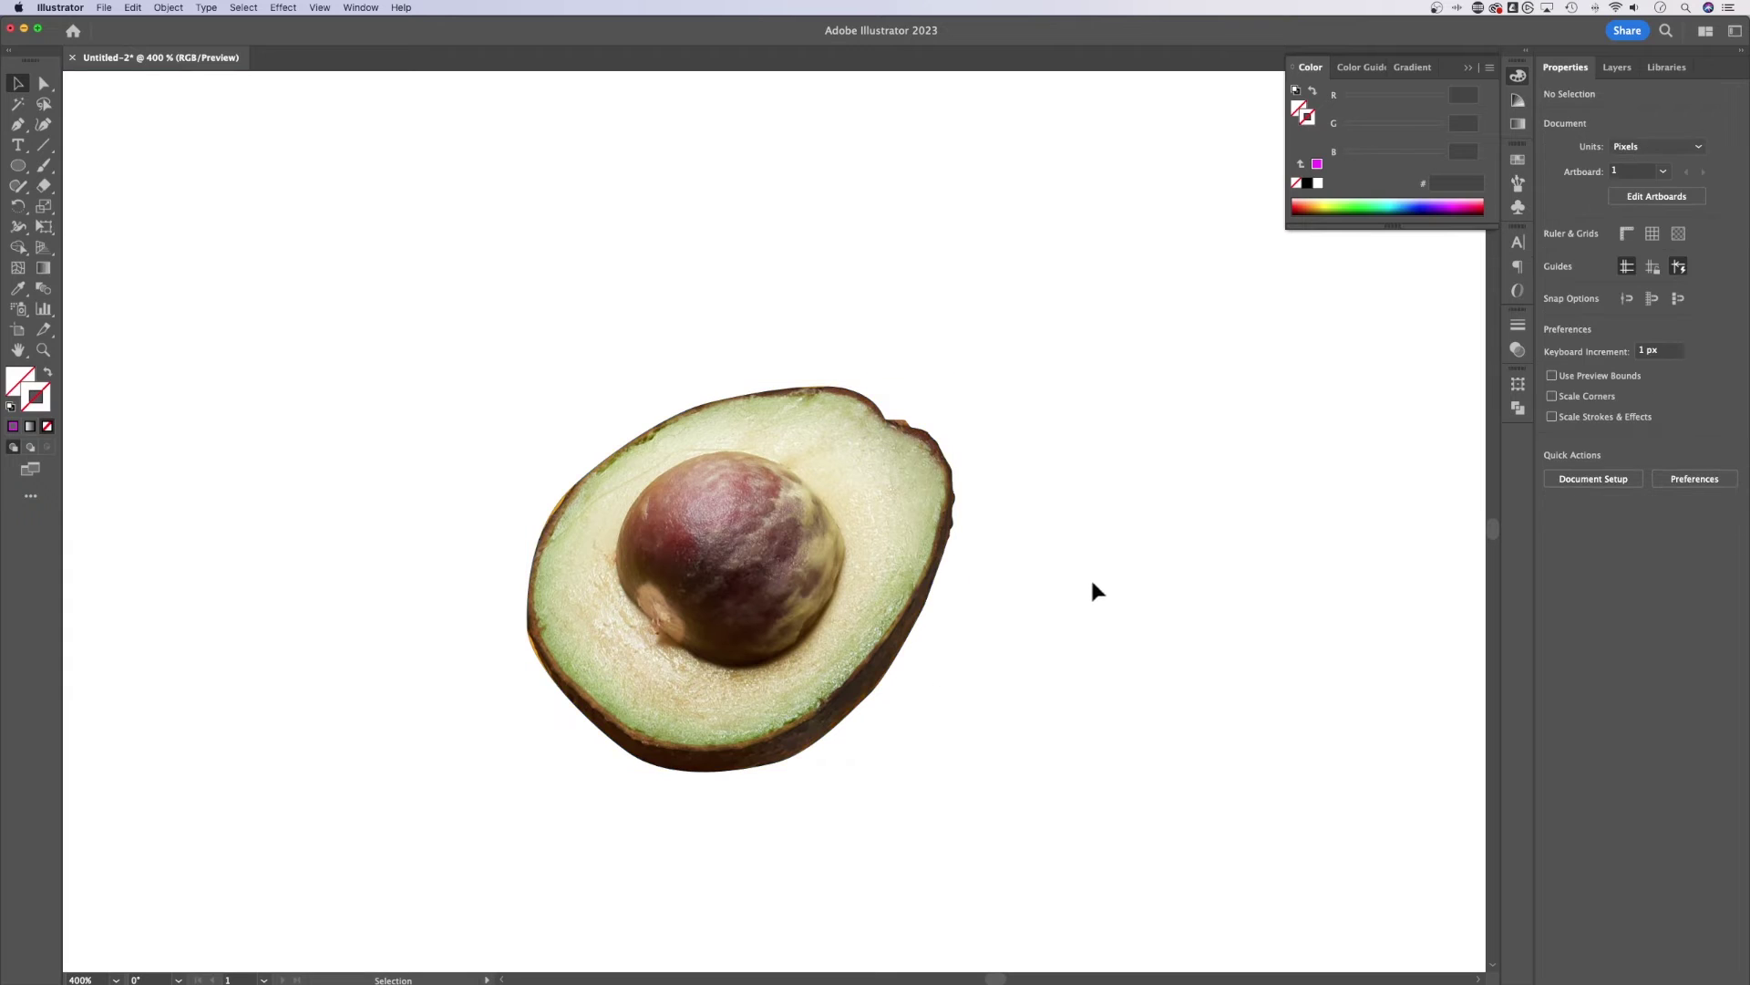
Enlarge the clipped avocado to about 719 × 648 px and zoom in on its upper-left edge
key("super+1")
left_click_drag(820, 533, 1137, 529)
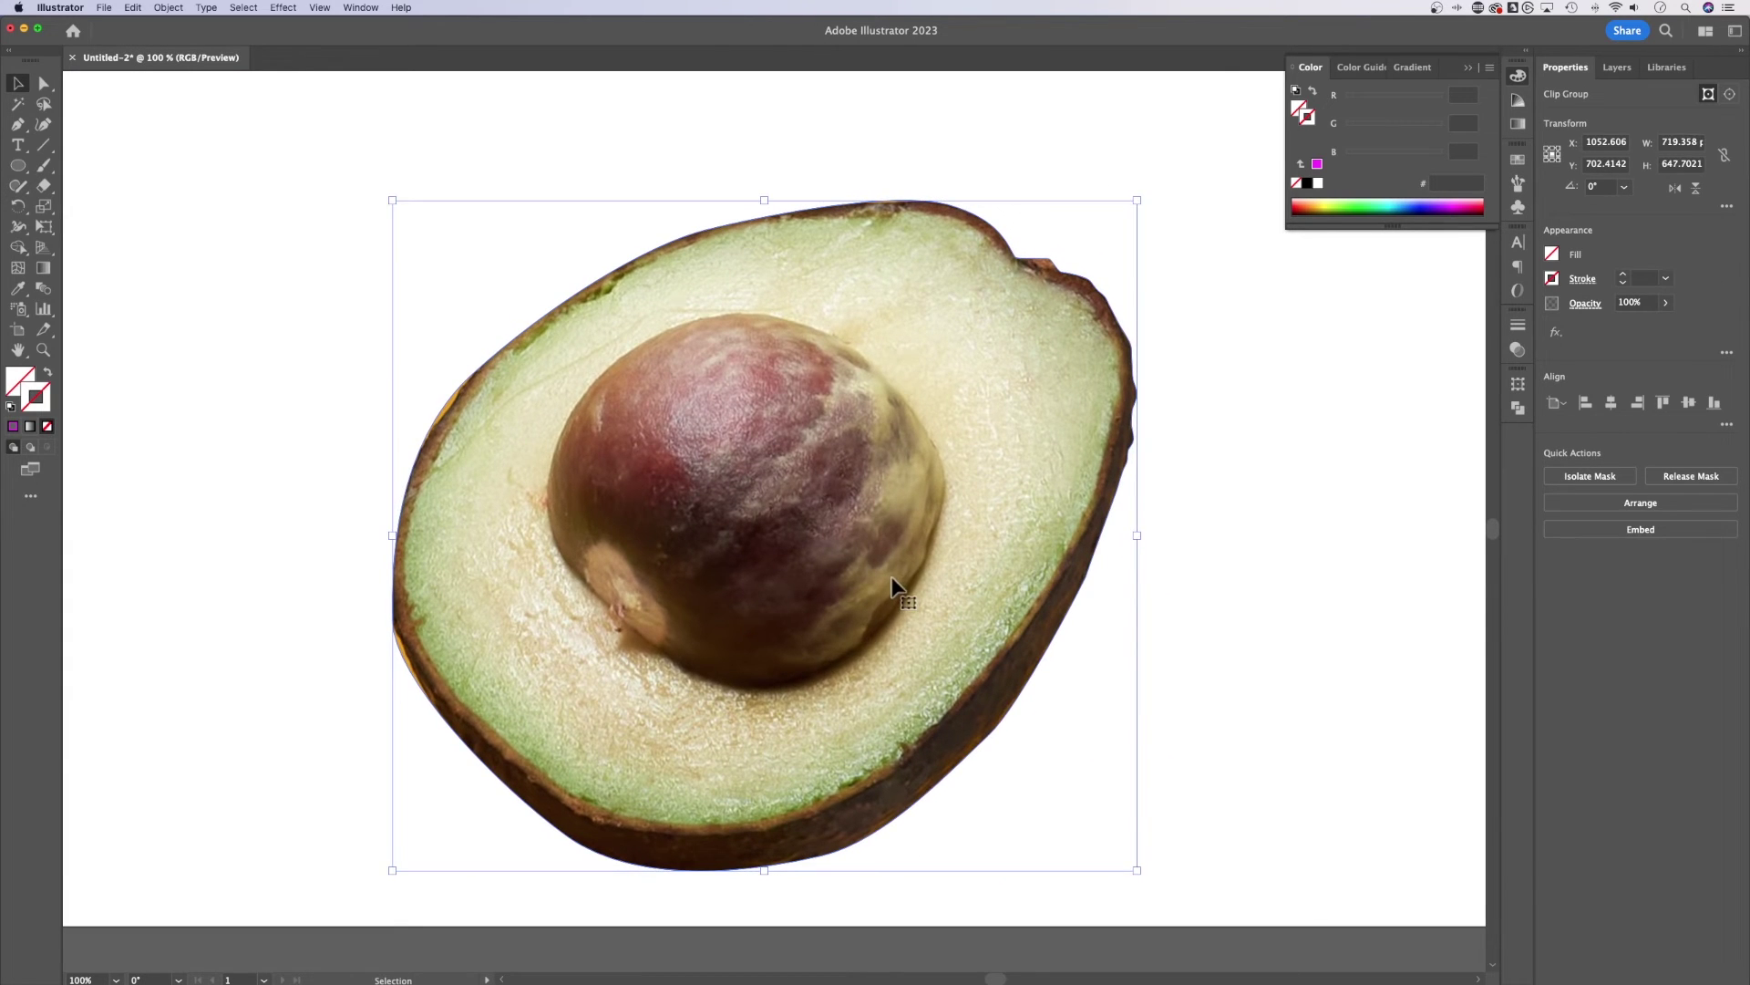
key("space")
key("super+equal")
key("super+equal")
key("super+equal")
key("super+equal")
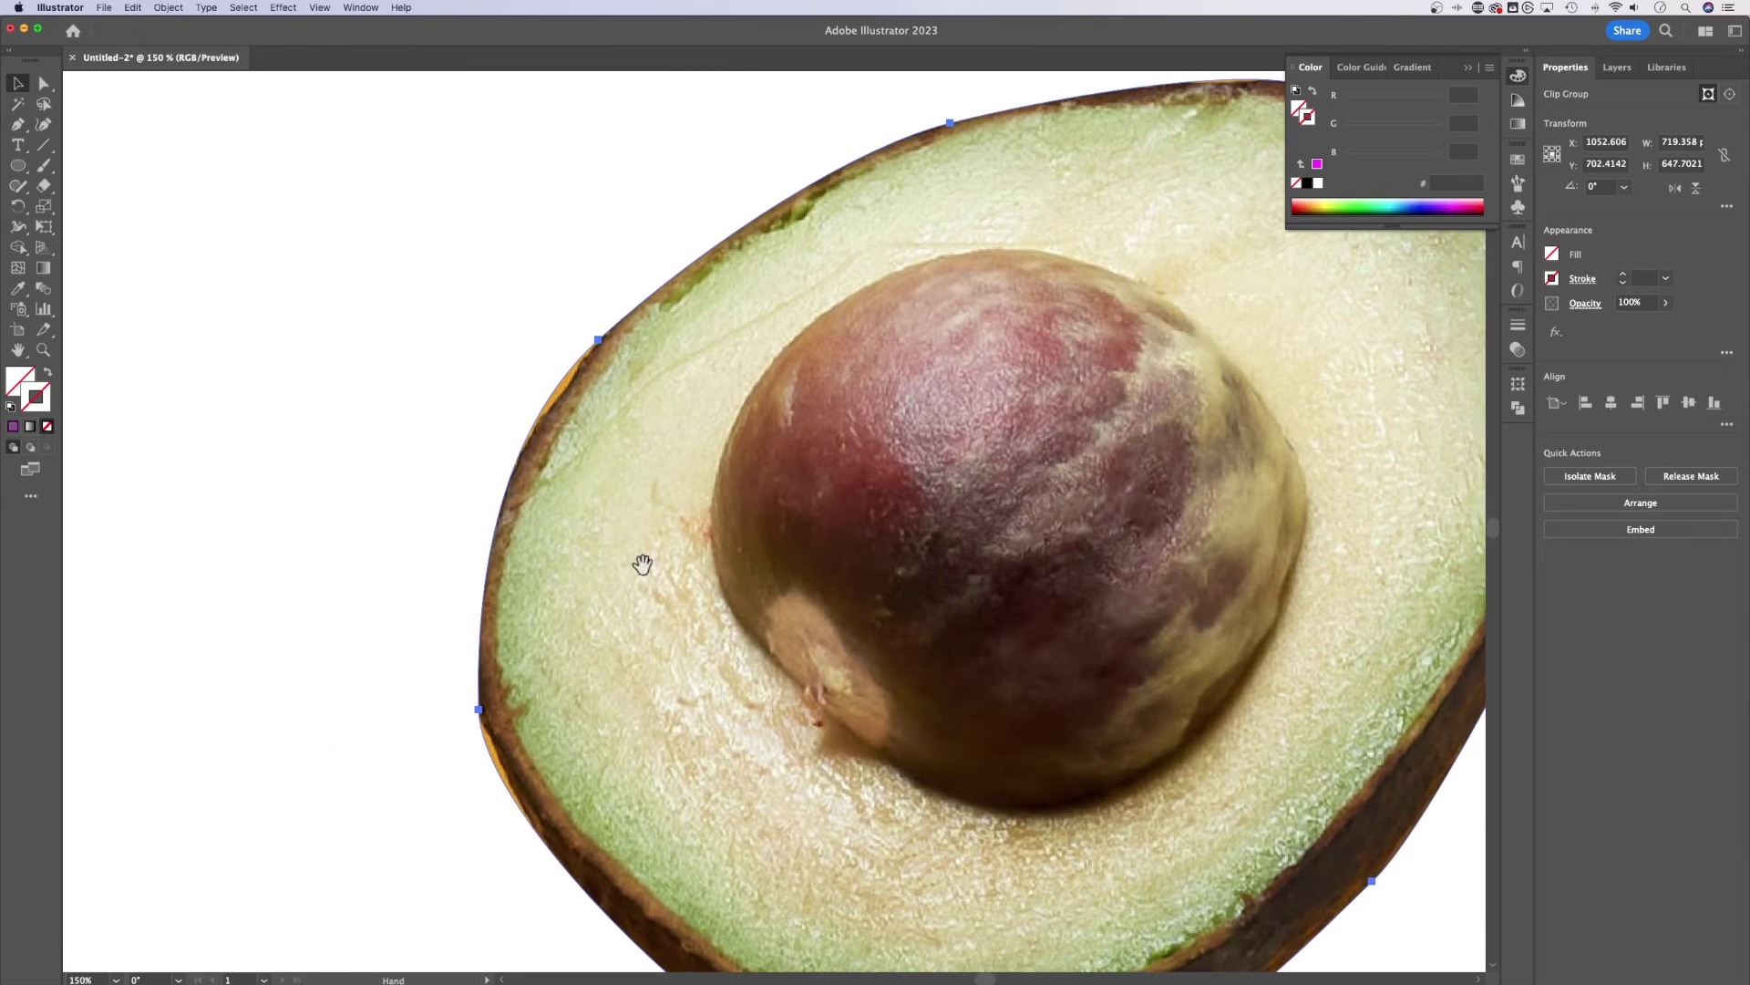
scroll(882, 508, "left", 5)
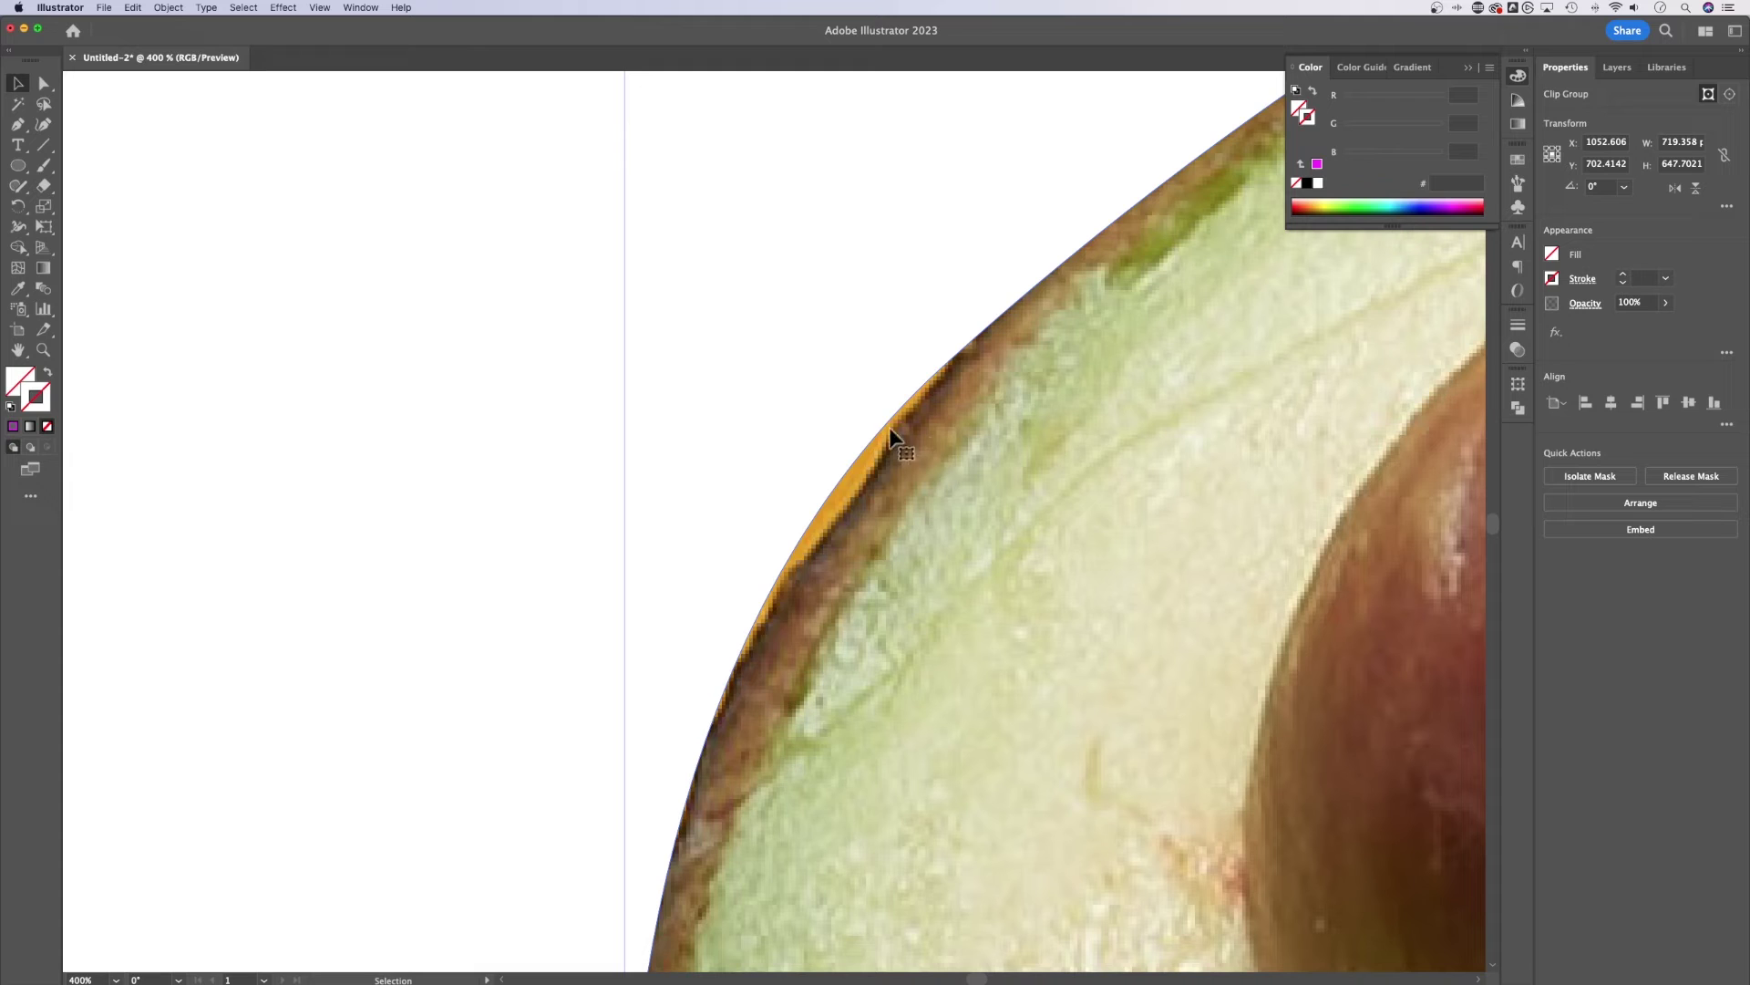
Inside the clip group, add an anchor by the orange sliver and pull it onto the rind
double_click(996, 449)
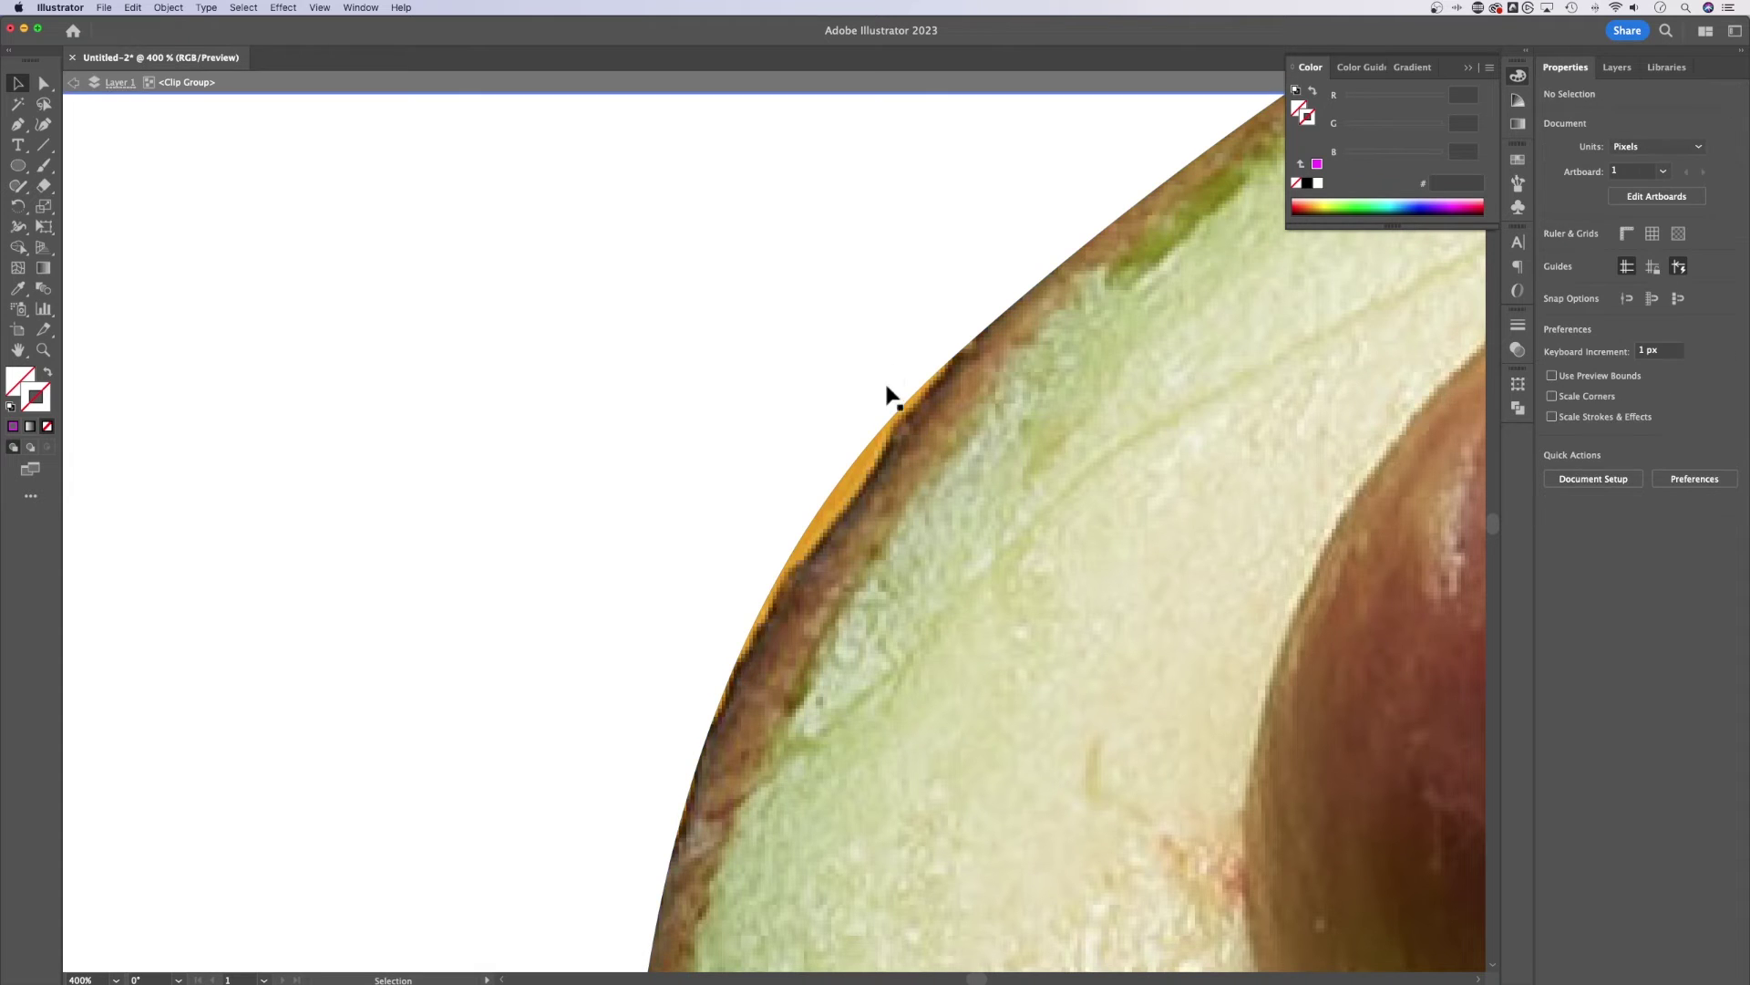
left_click(898, 409)
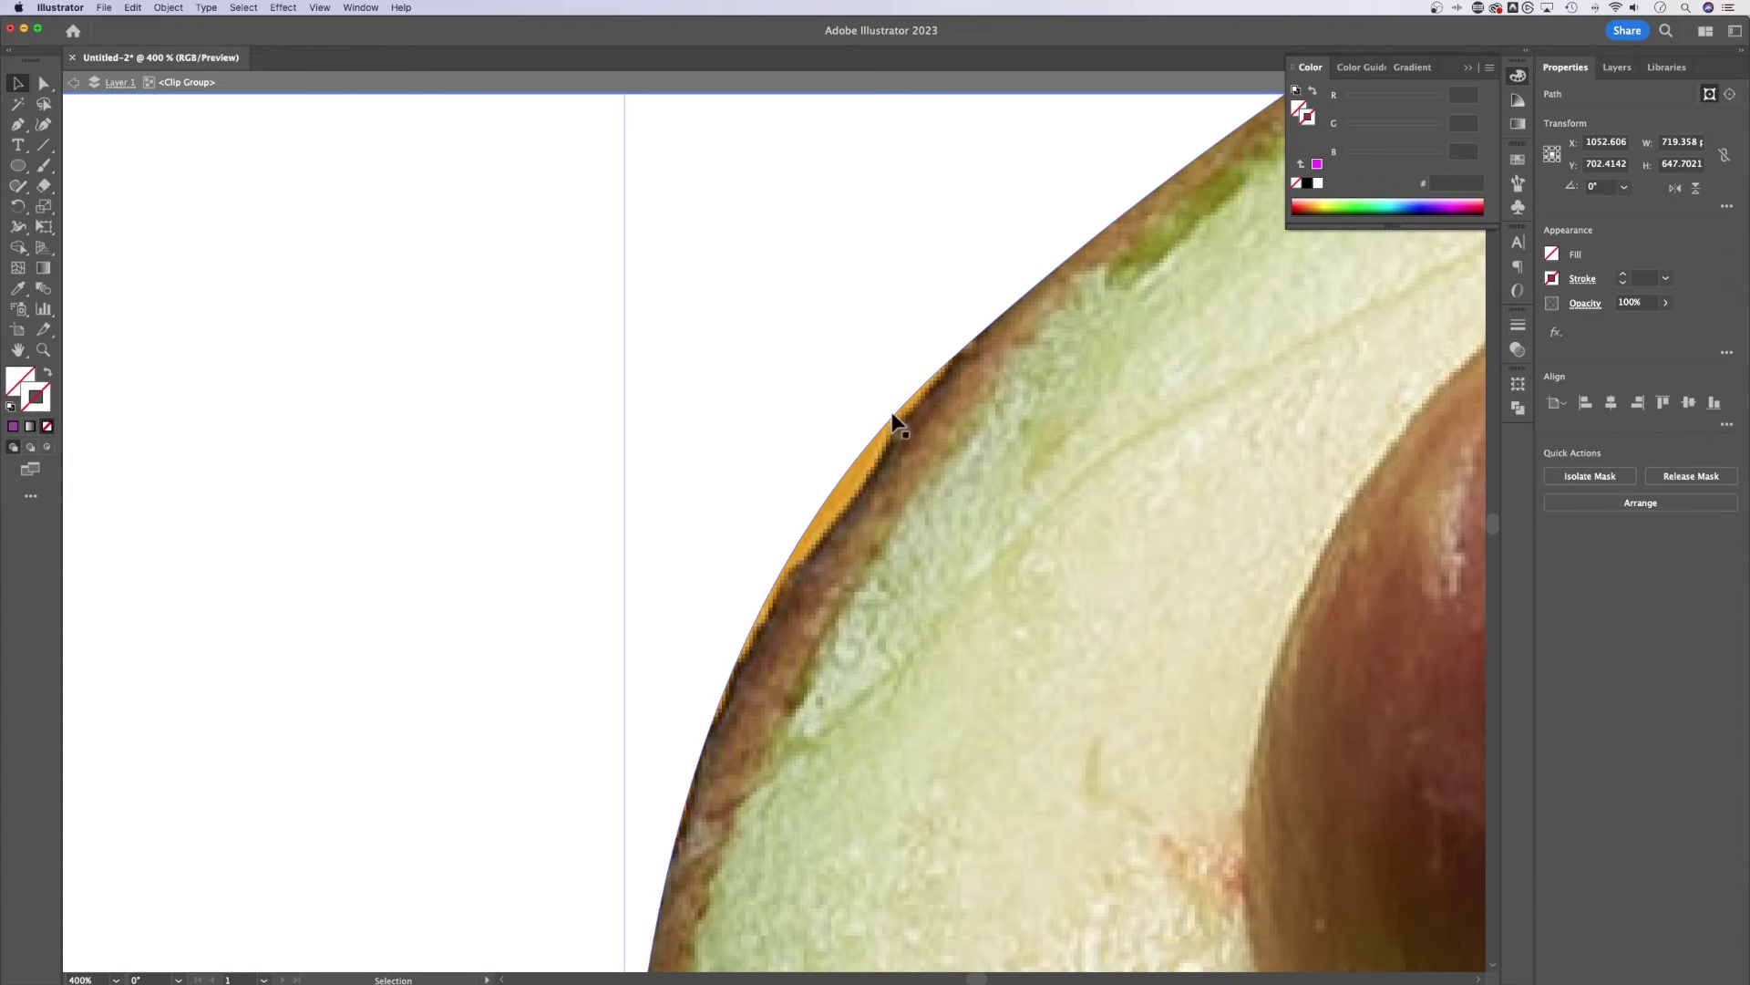
key("a")
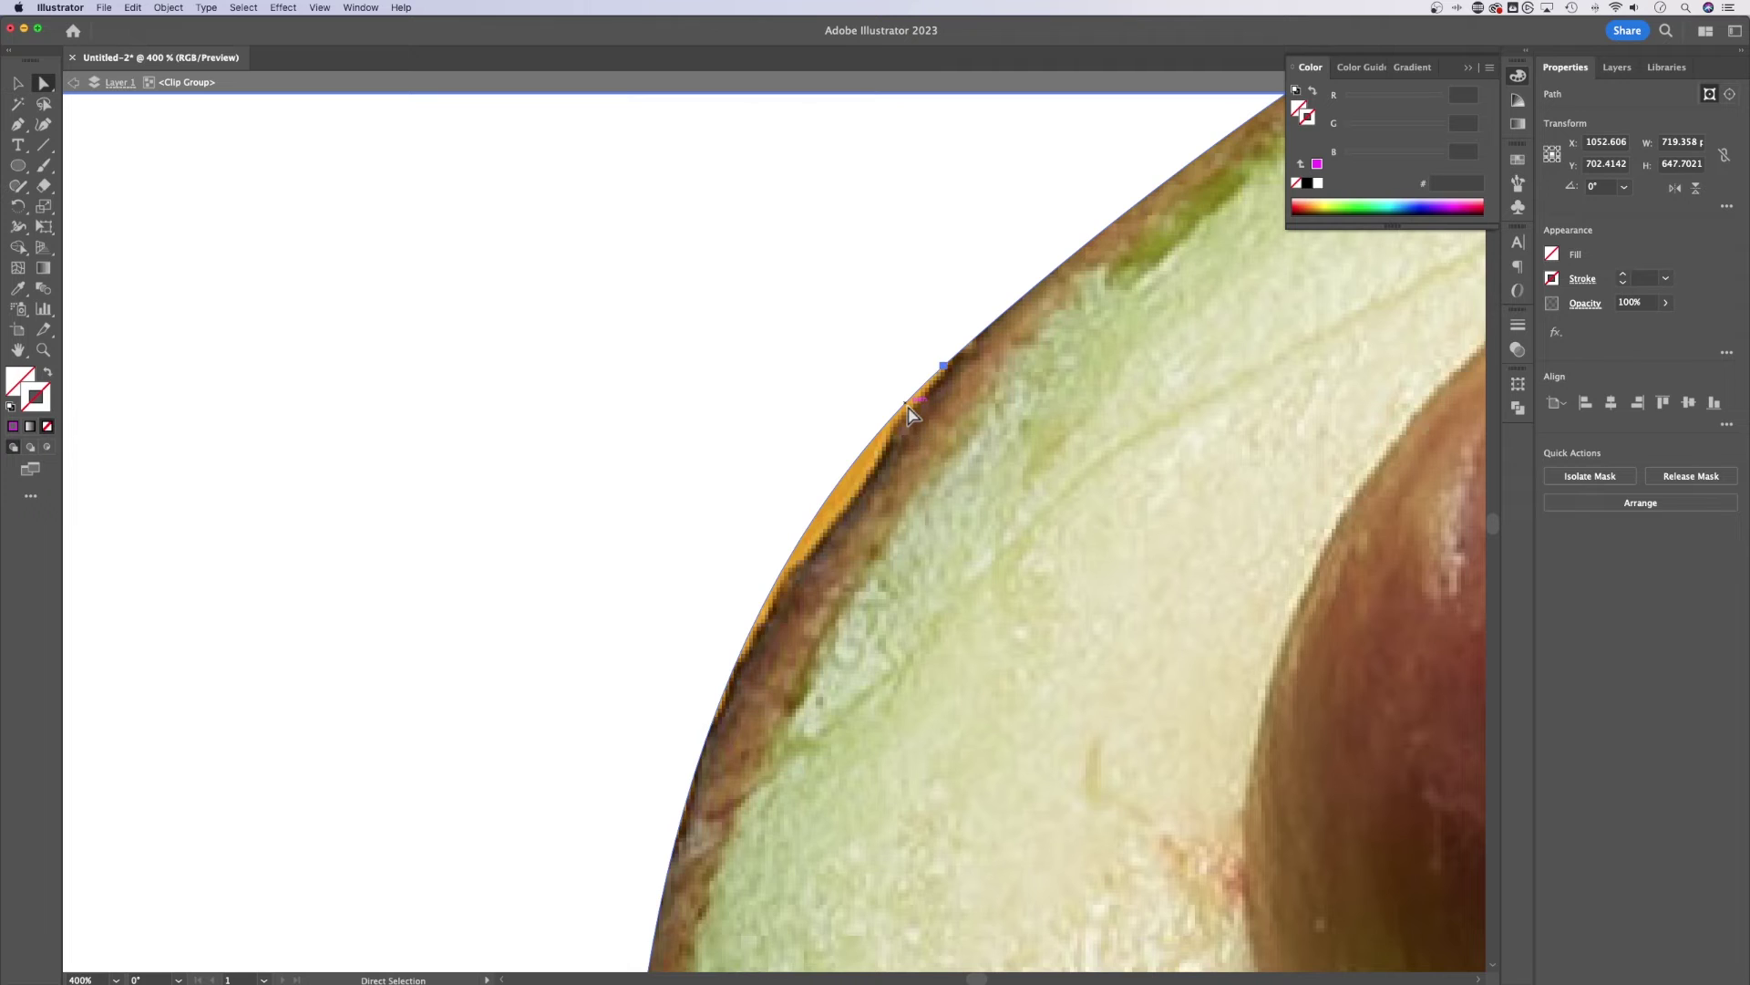
left_click(938, 372)
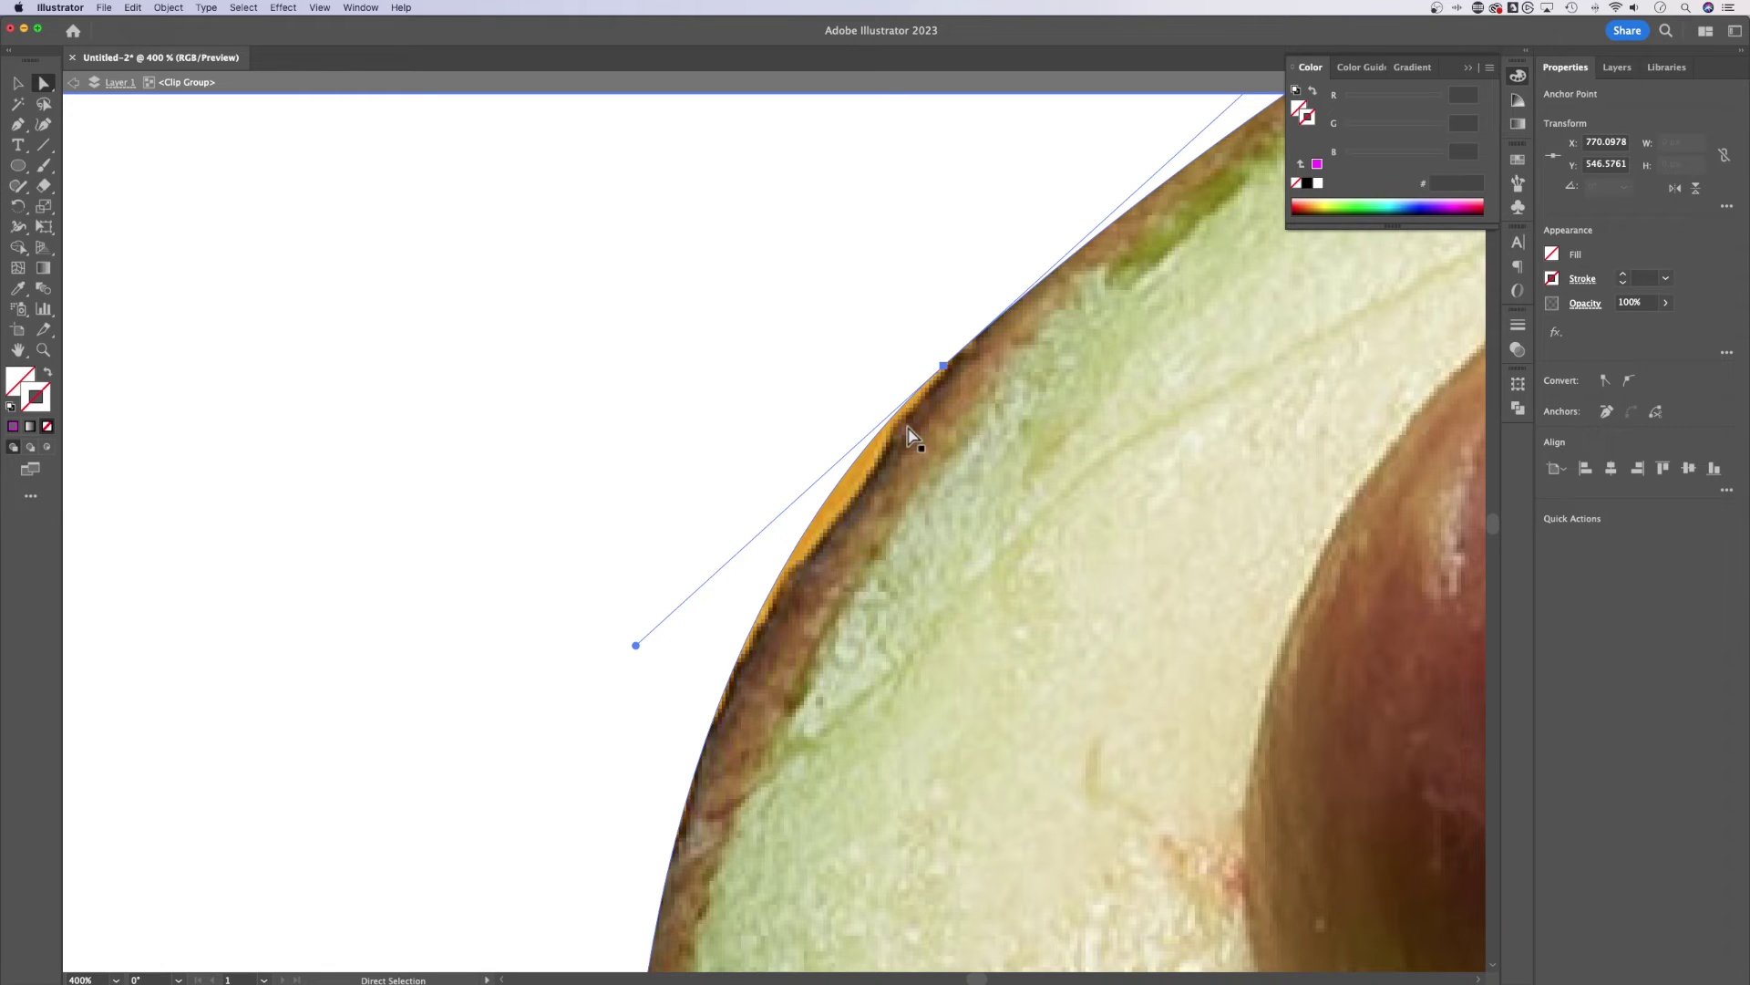
key("p")
left_click(846, 474)
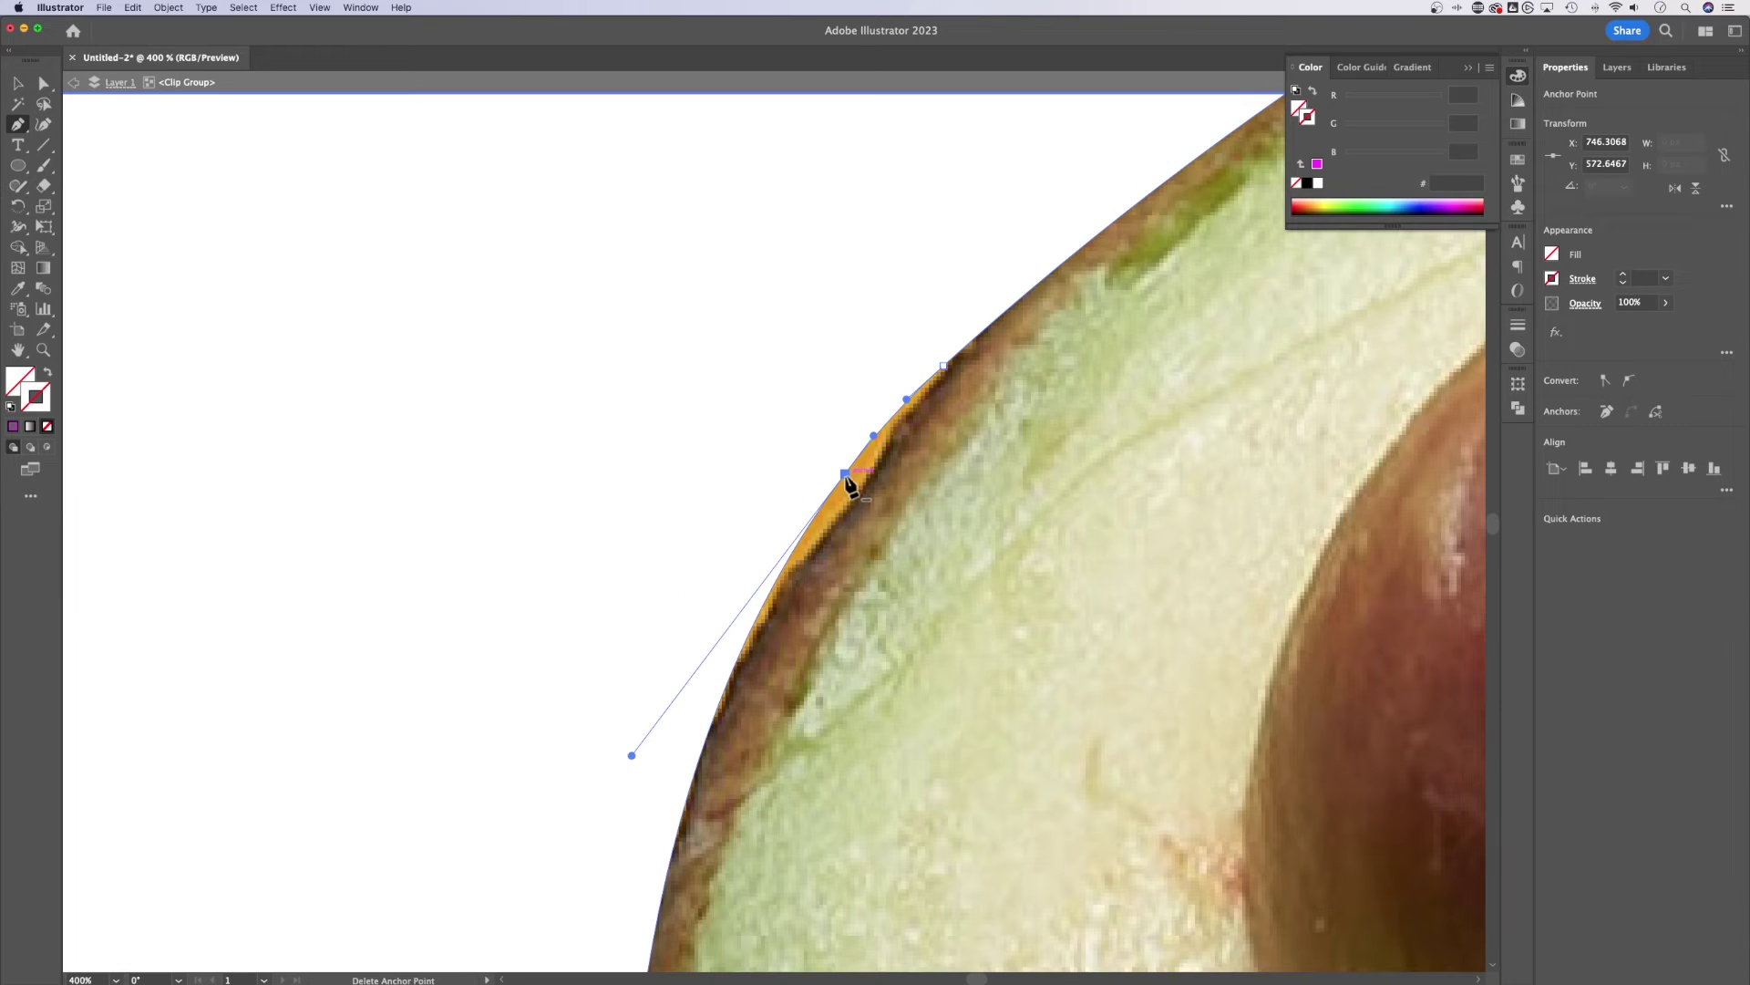
key("a")
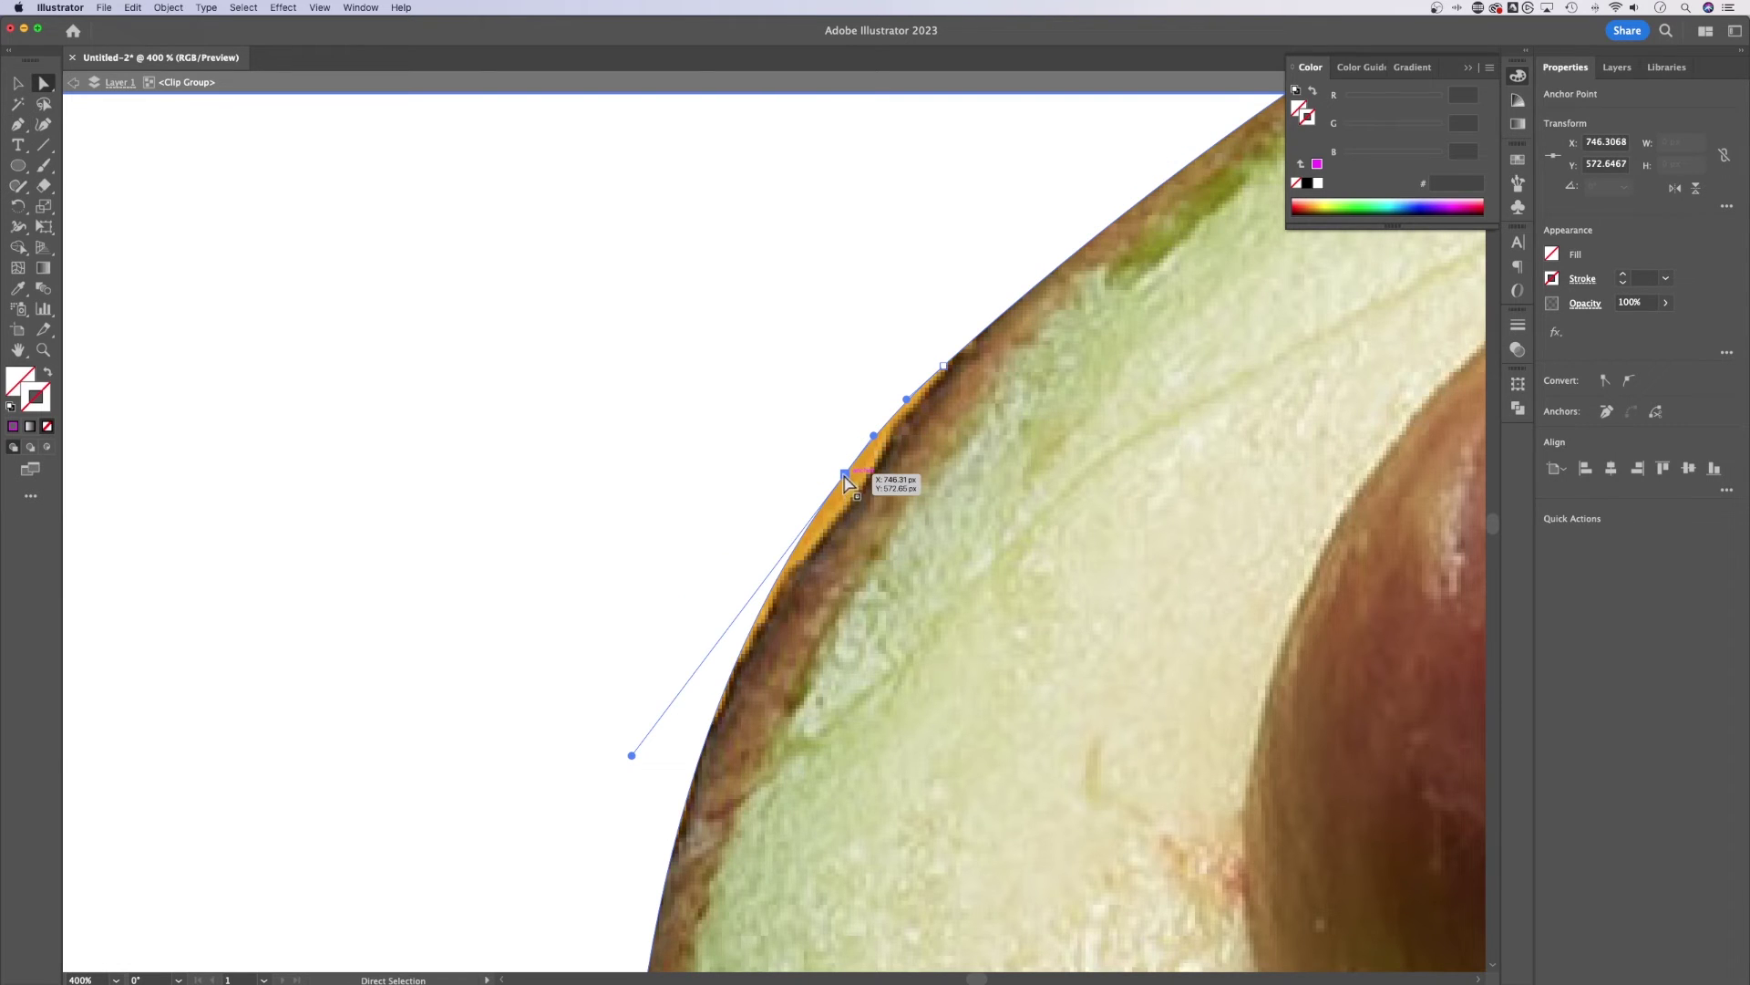
left_click_drag(845, 474, 862, 489)
Undo the accidental photo shift and bend the curve so the outline hugs the rind
left_click_drag(648, 774, 623, 771)
key("v")
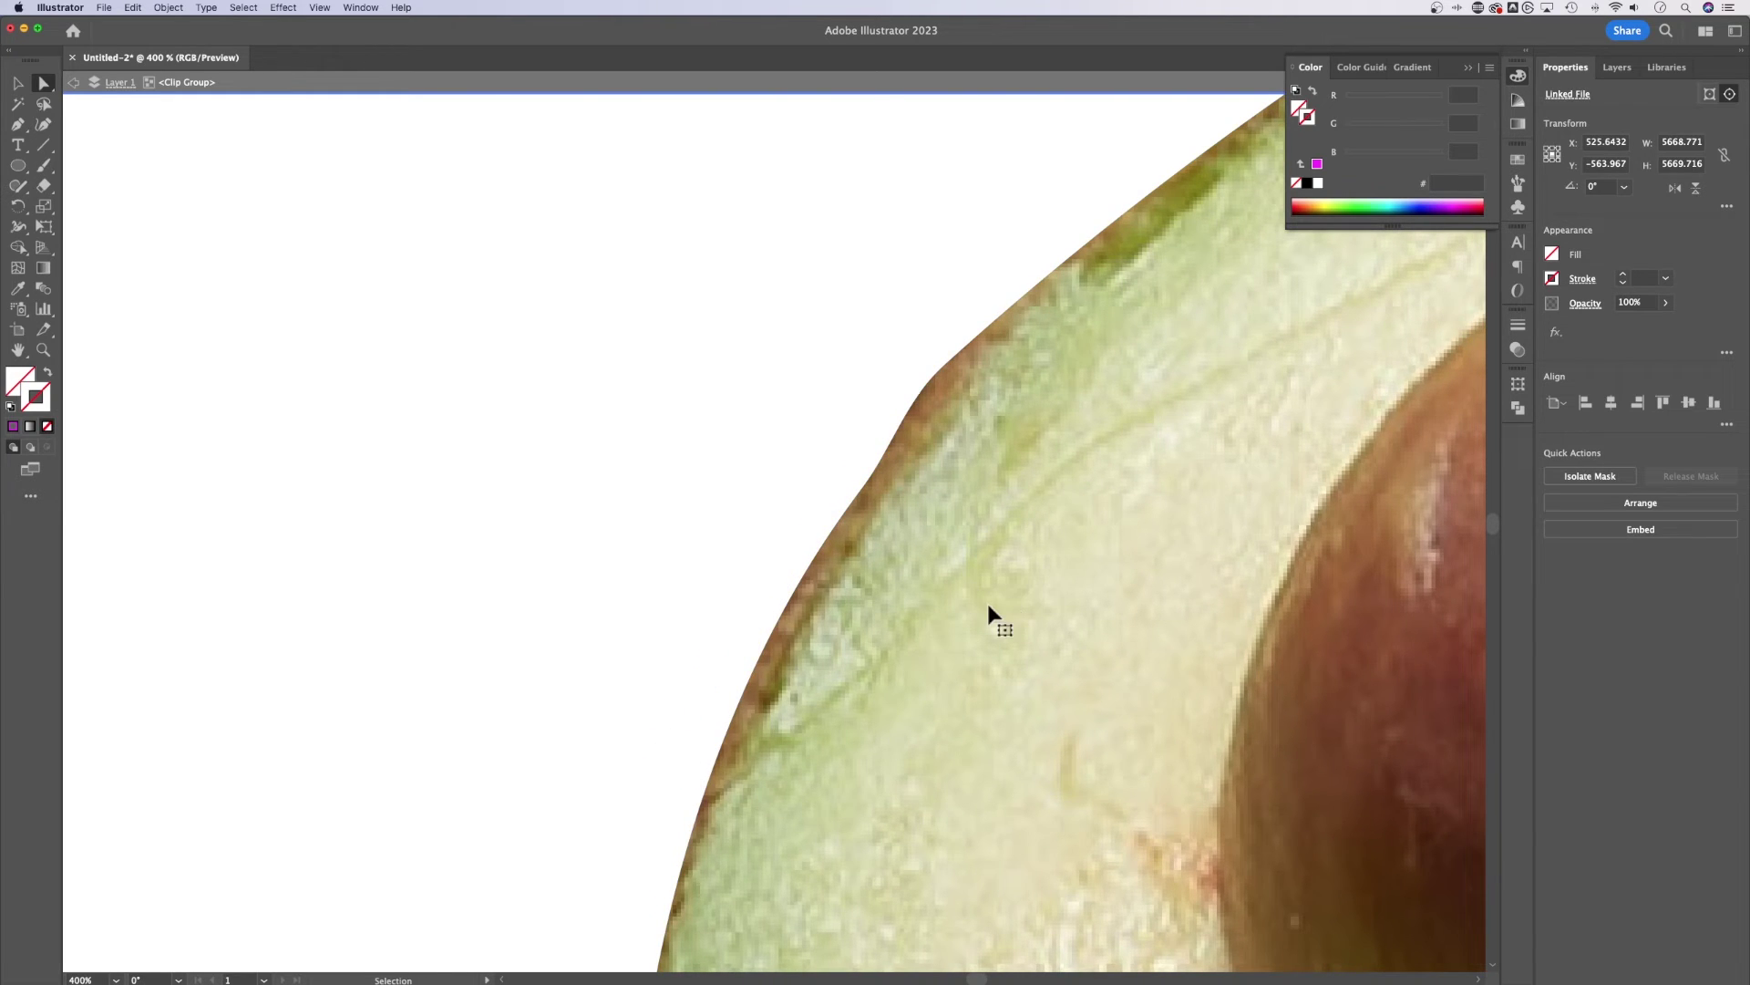
key("cmd+z")
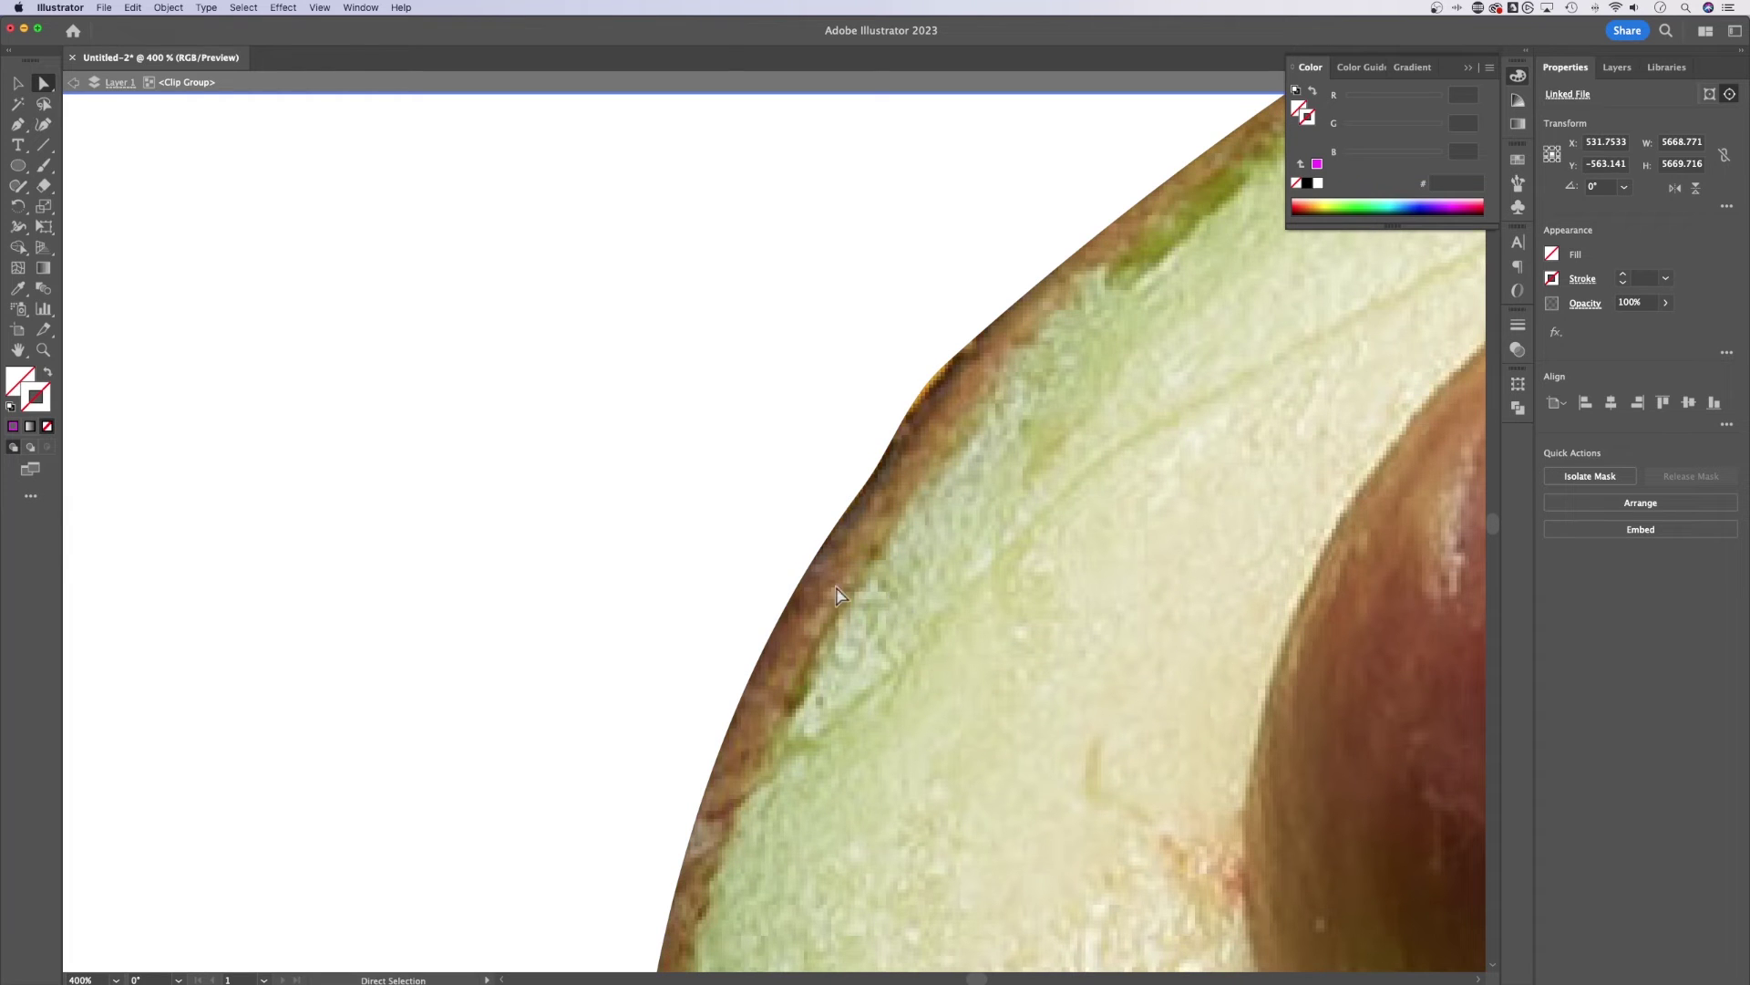
key("a")
left_click(860, 490)
left_click(860, 491)
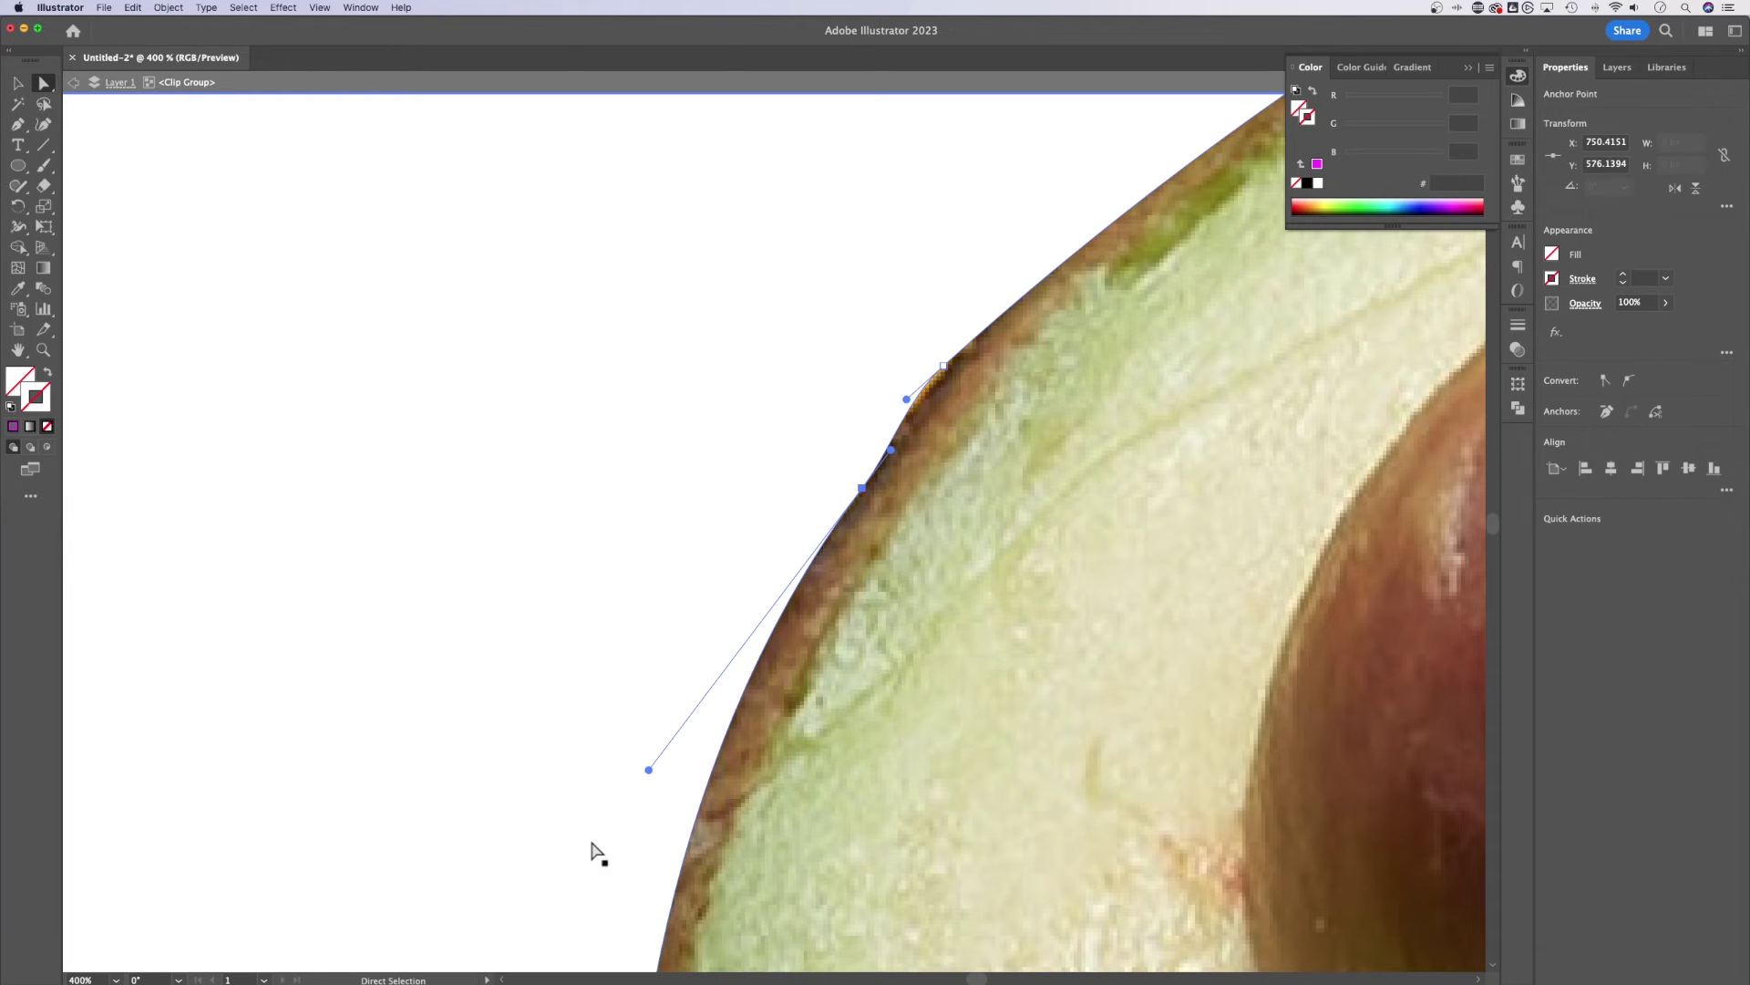
mouse_move(648, 769)
left_mouse_down()
mouse_move(590, 759)
mouse_move(621, 767)
left_mouse_up()
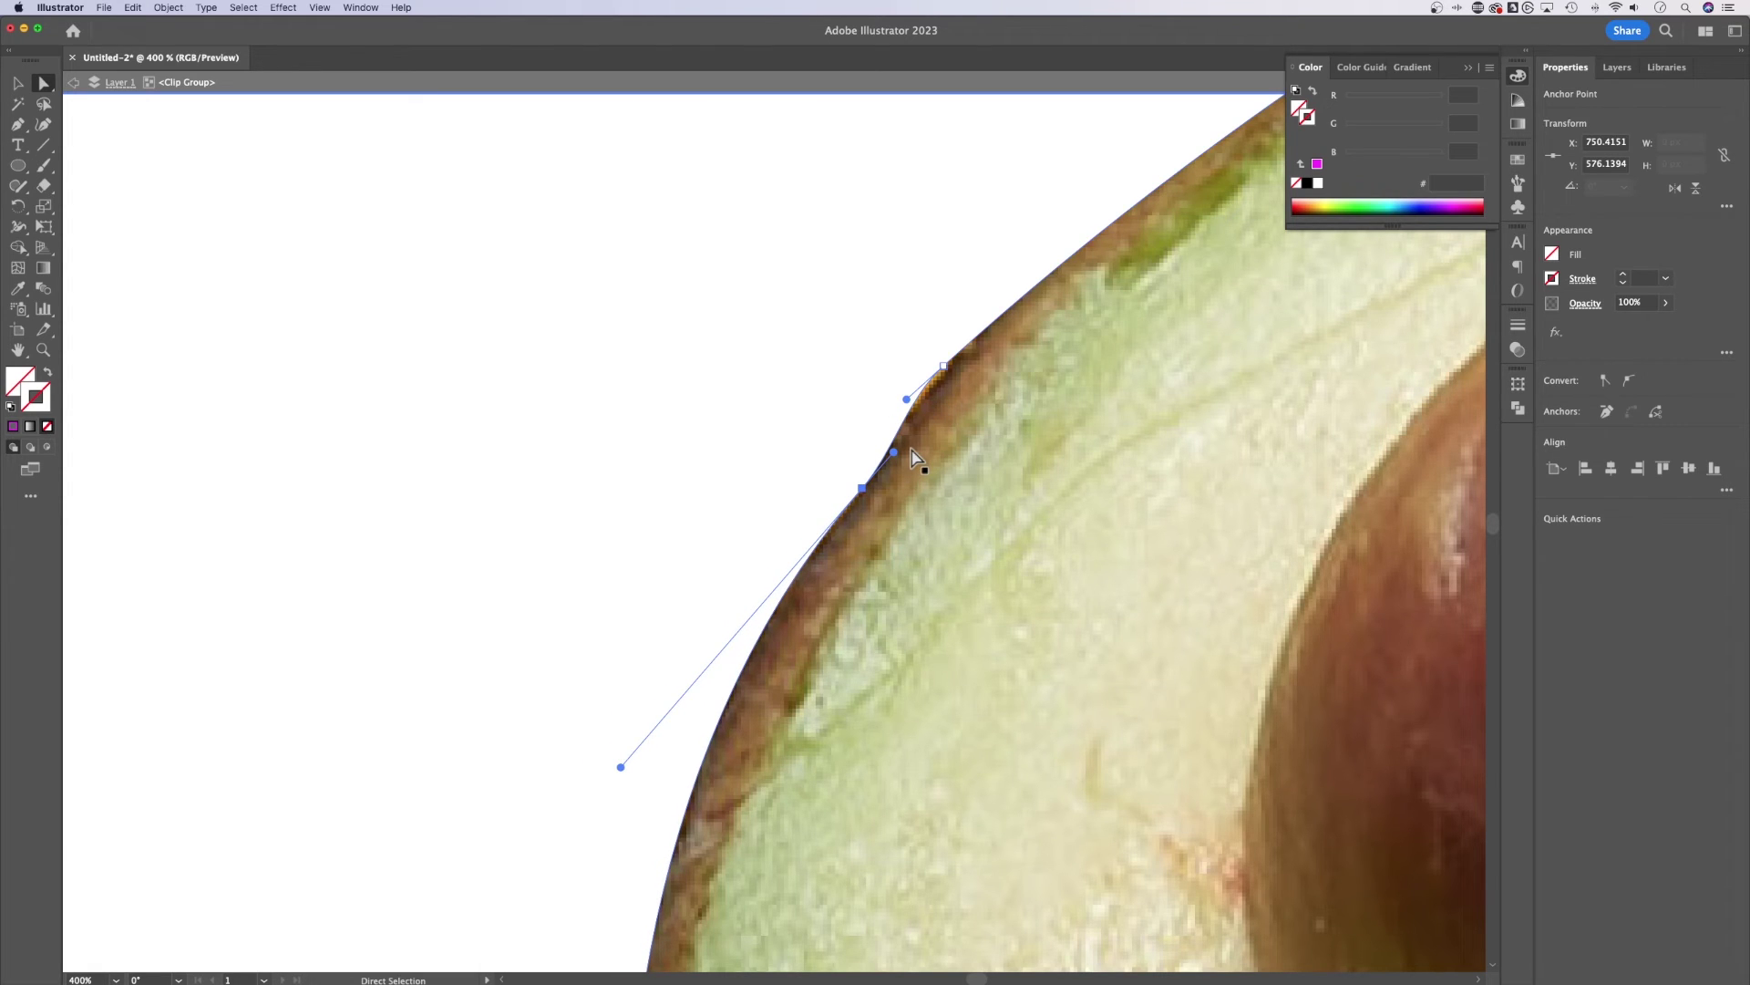
Zoom far out to view the whole artboard with the corrected outline
scroll(914, 458, "down", 8)
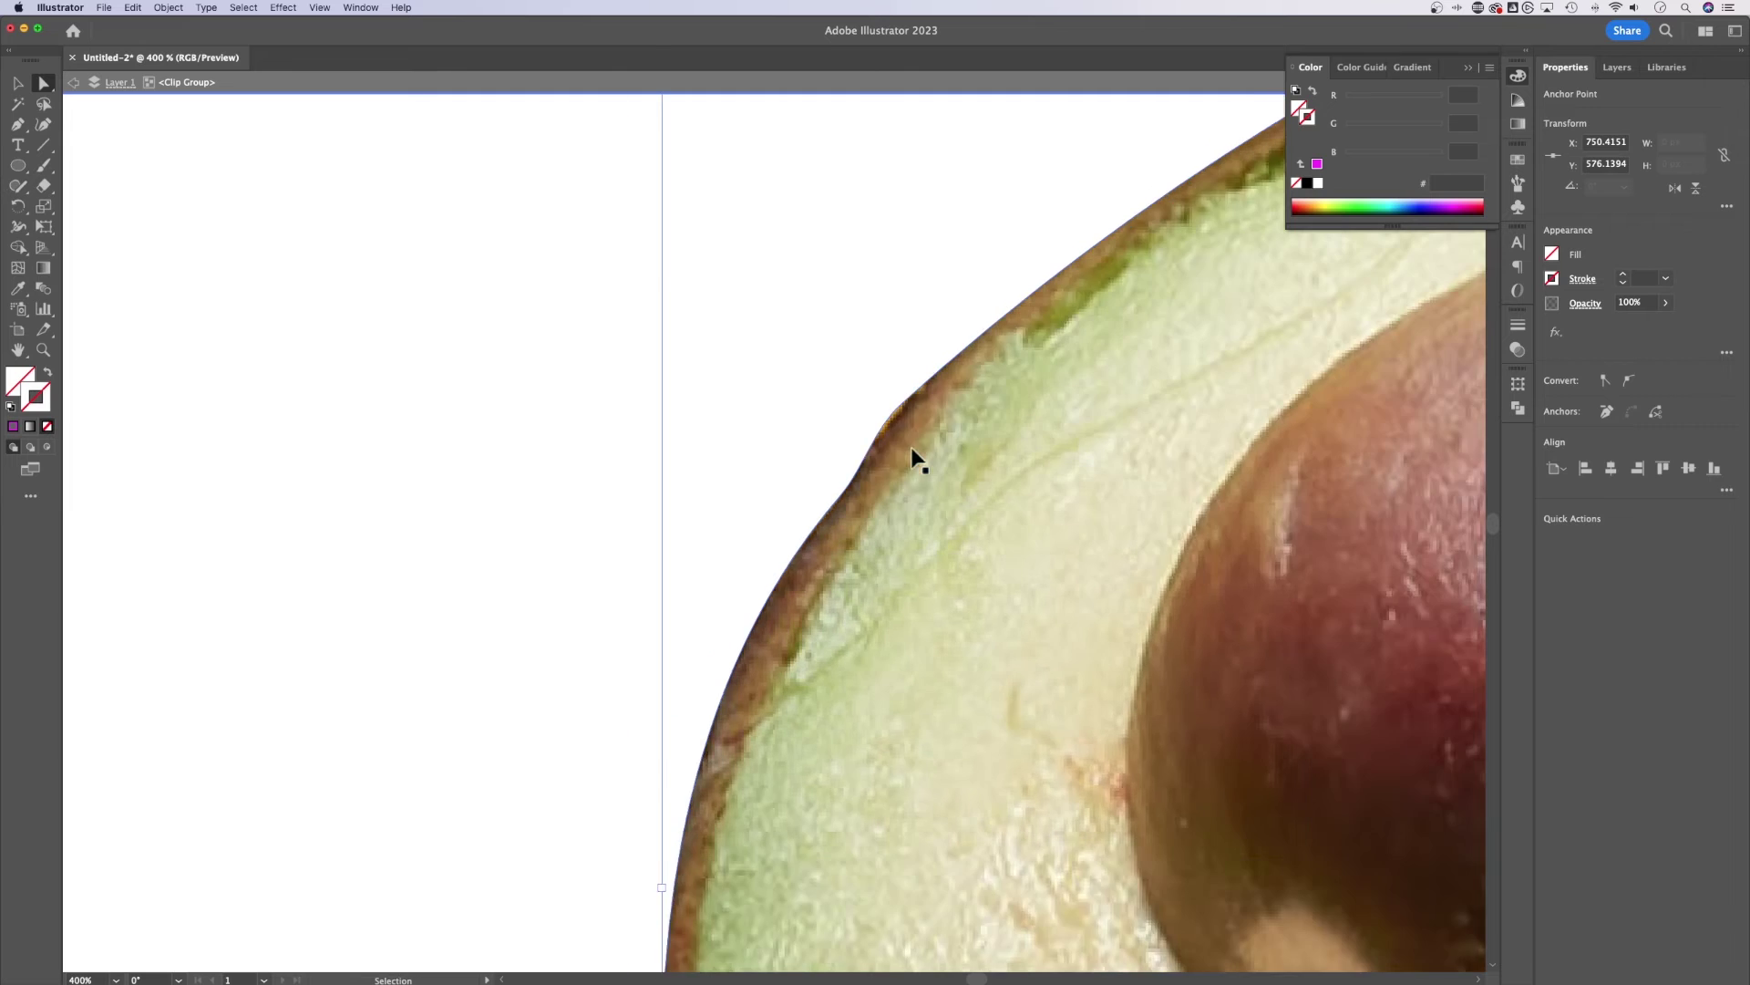
left_click_drag(1098, 567, 1007, 534)
scroll(1157, 547, "down", 4)
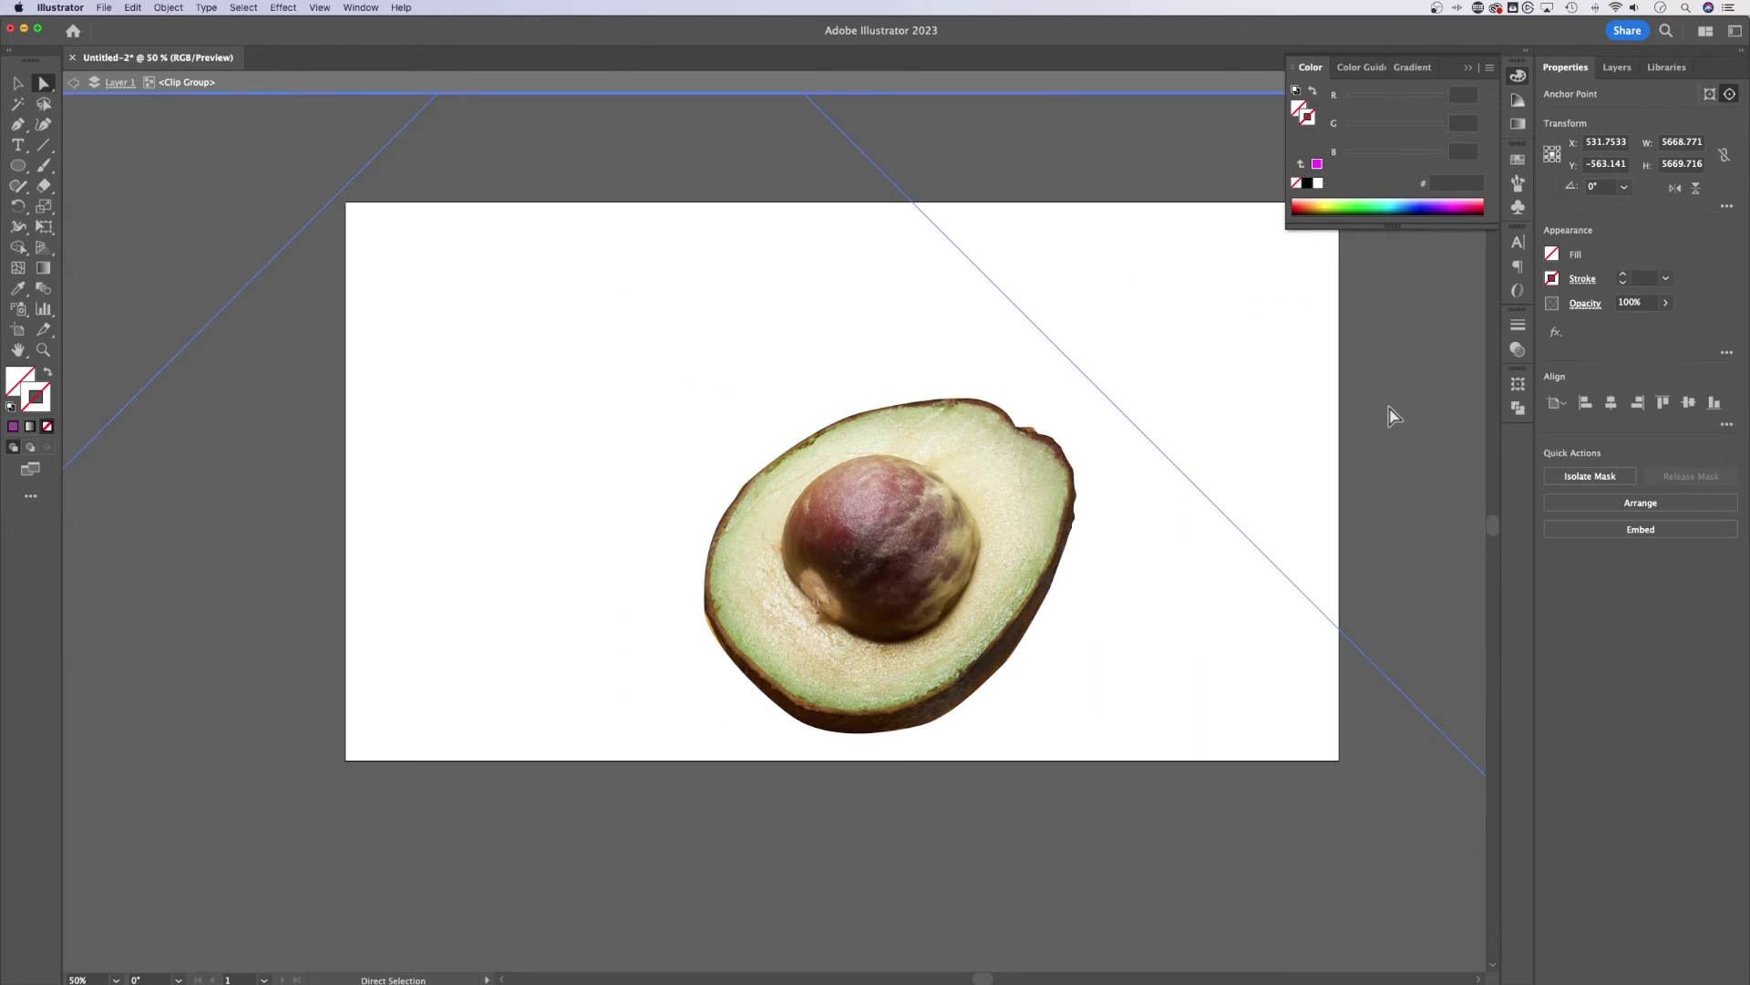
key("v")
key("super+minus")
key("super+minus")
key("super+minus")
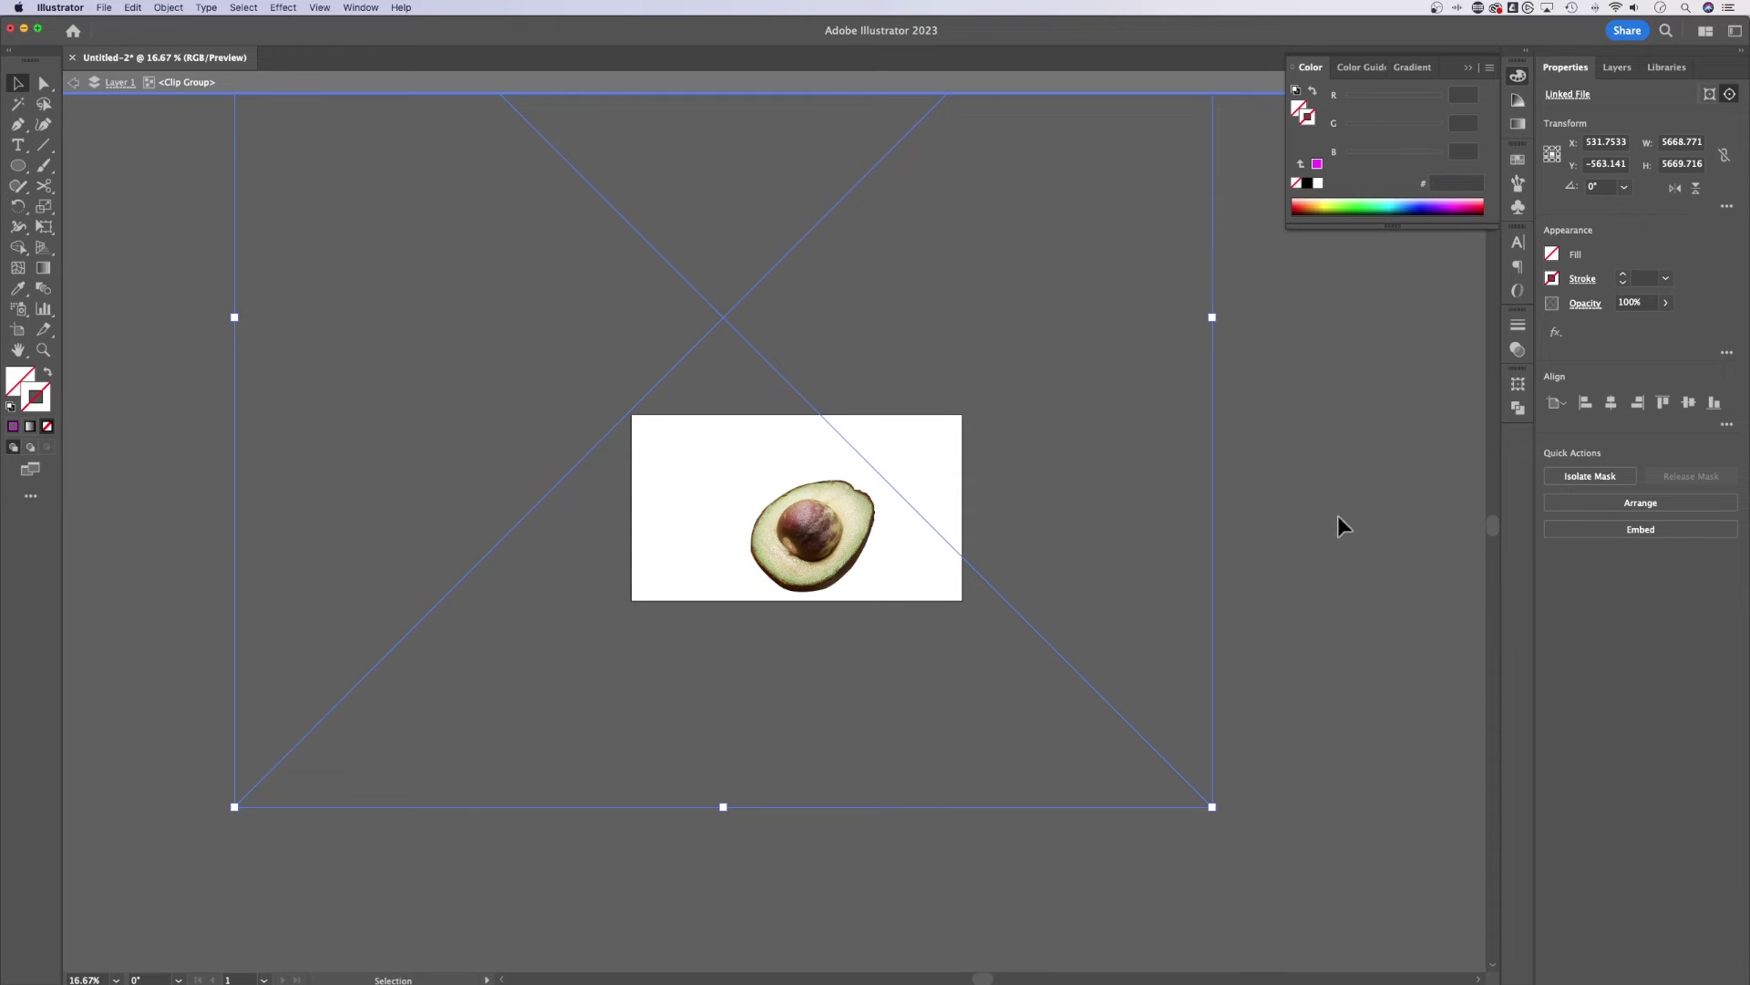
scroll(862, 429, "up", 1)
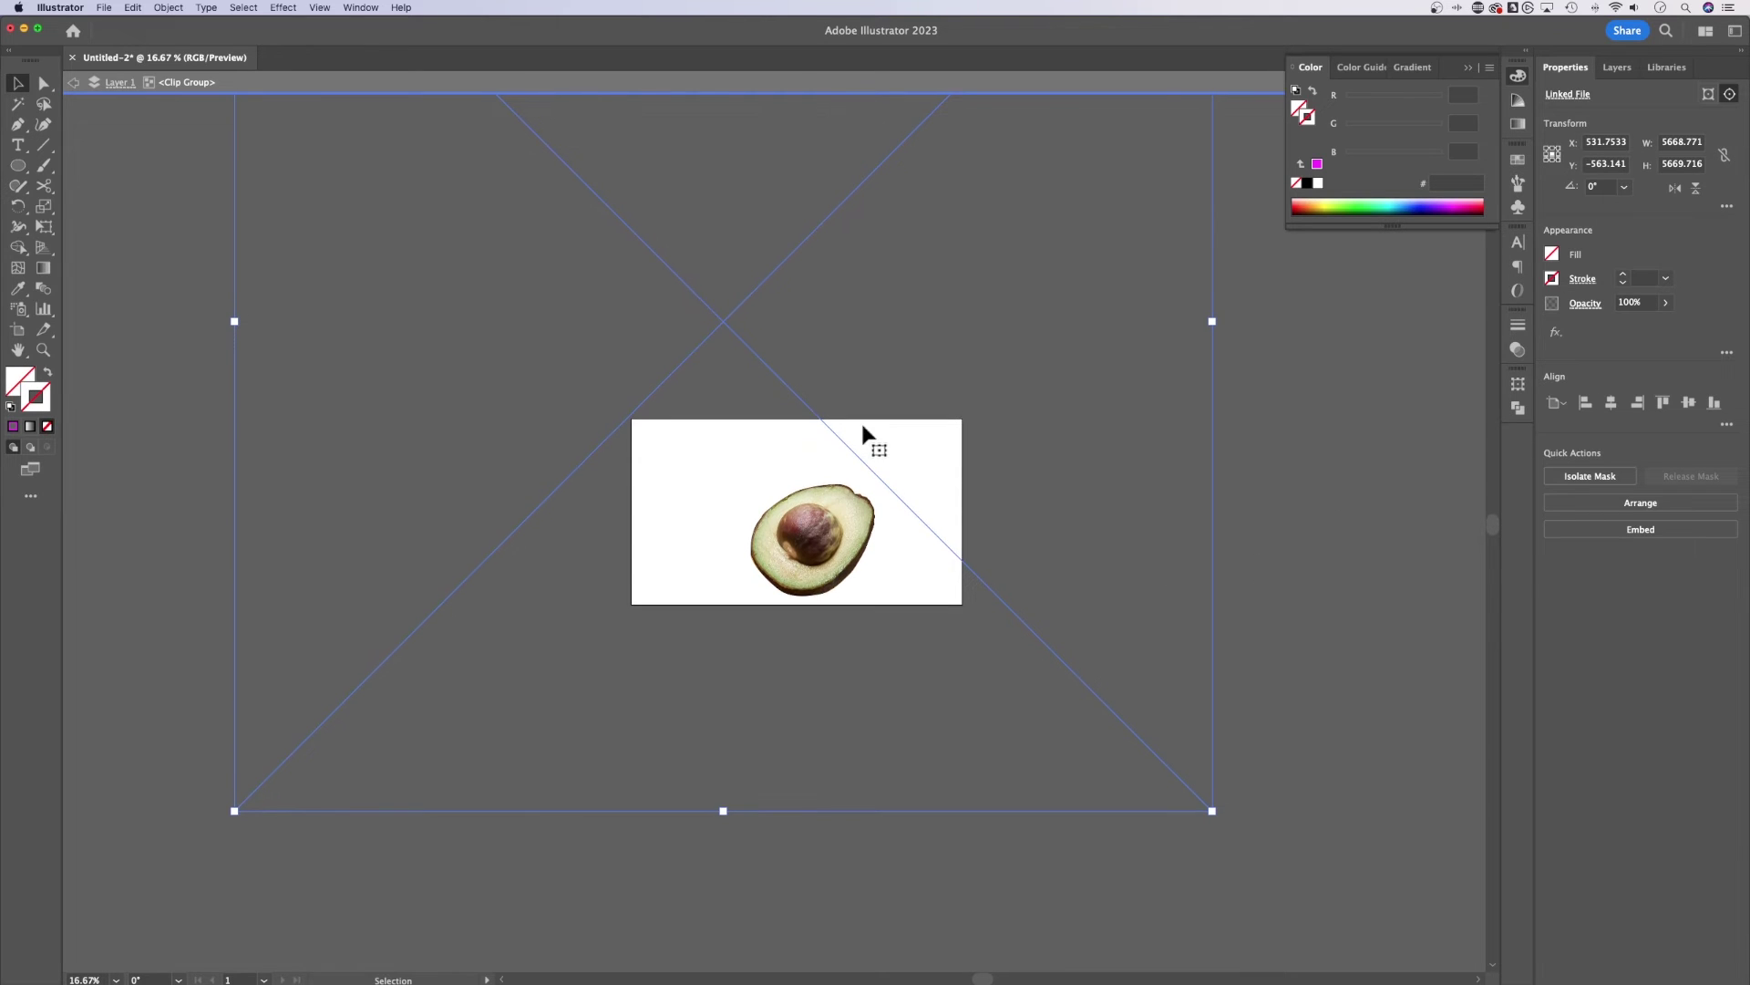
Exit the clip group and drag the clipped avocado toward the artboard centre, then deselect
left_click(116, 84)
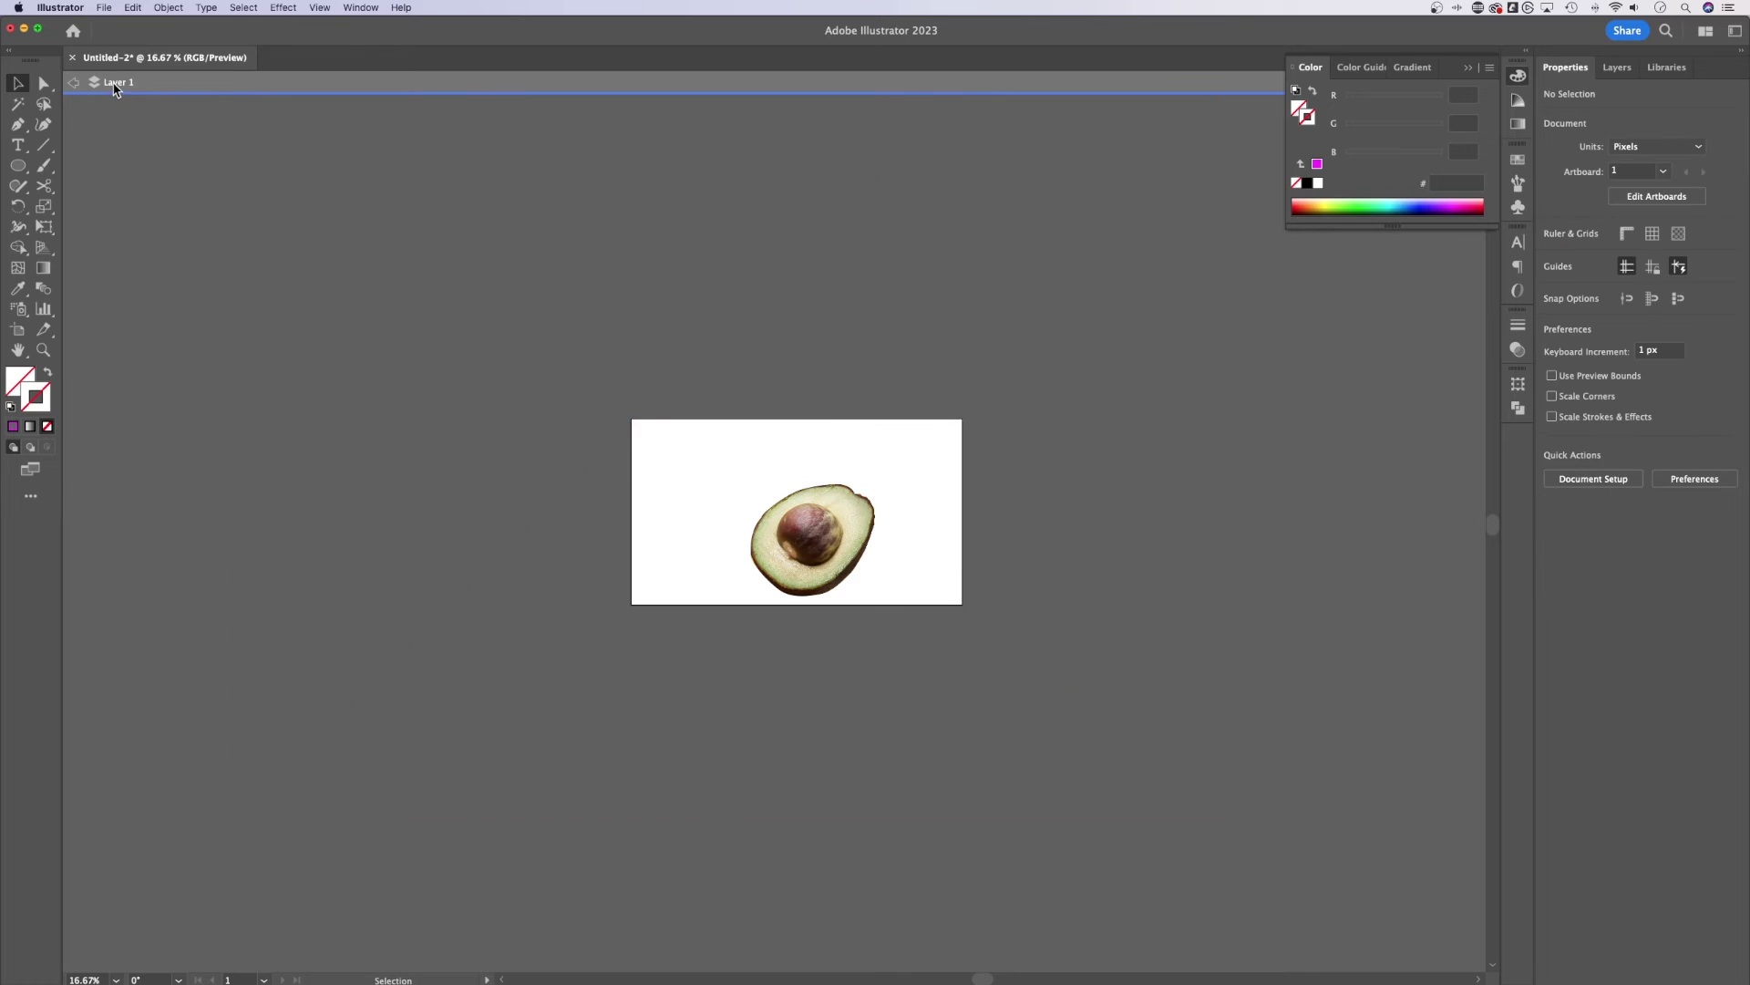
double_click(1349, 432)
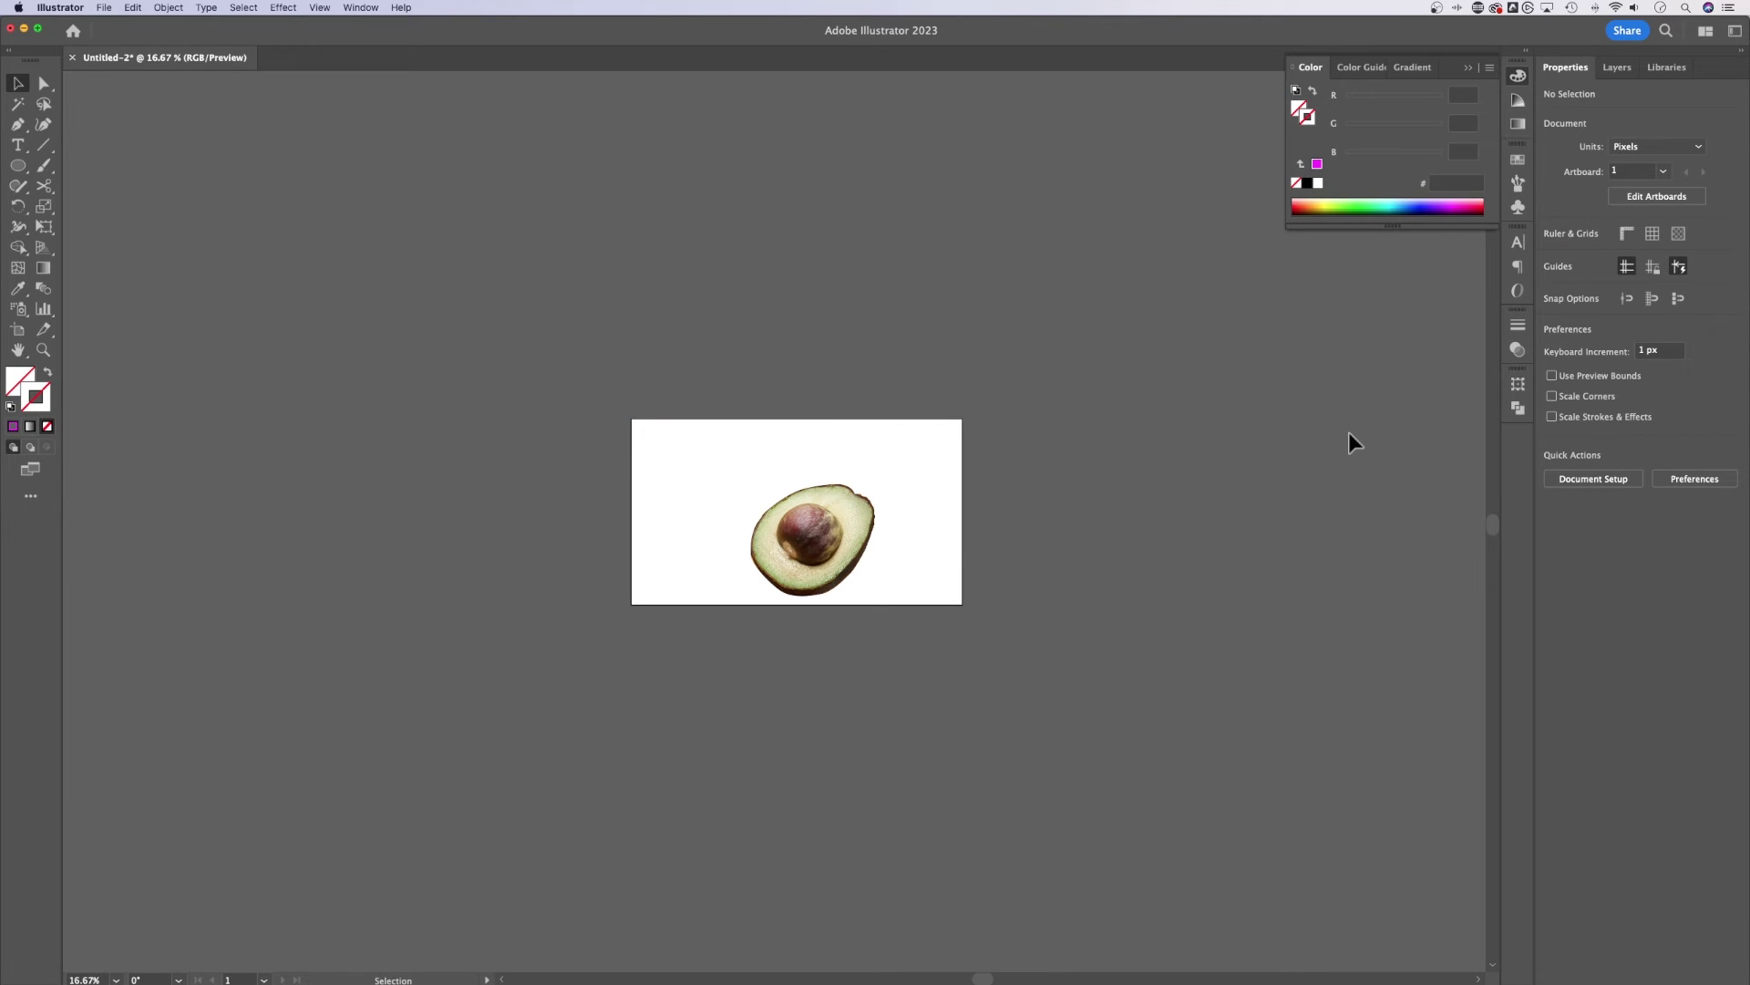
key("a")
key("super+equal")
key("super+equal")
key("super+equal")
left_click_drag(1006, 530, 954, 456)
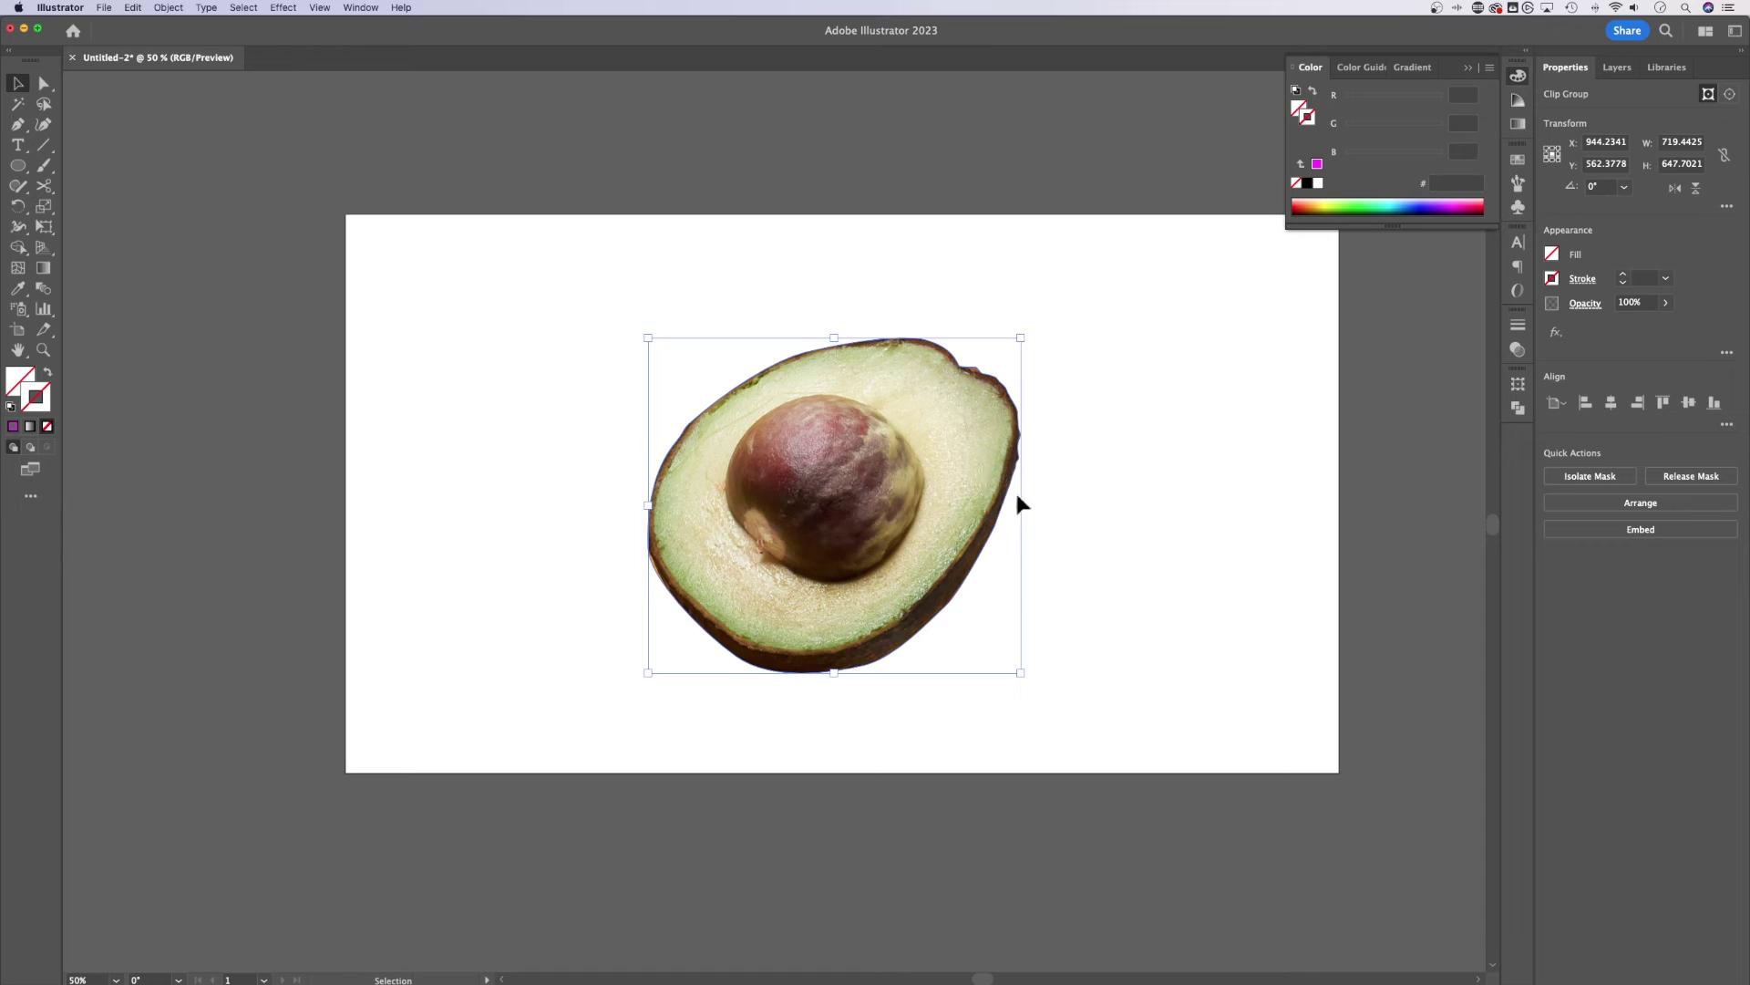
left_click(1129, 547)
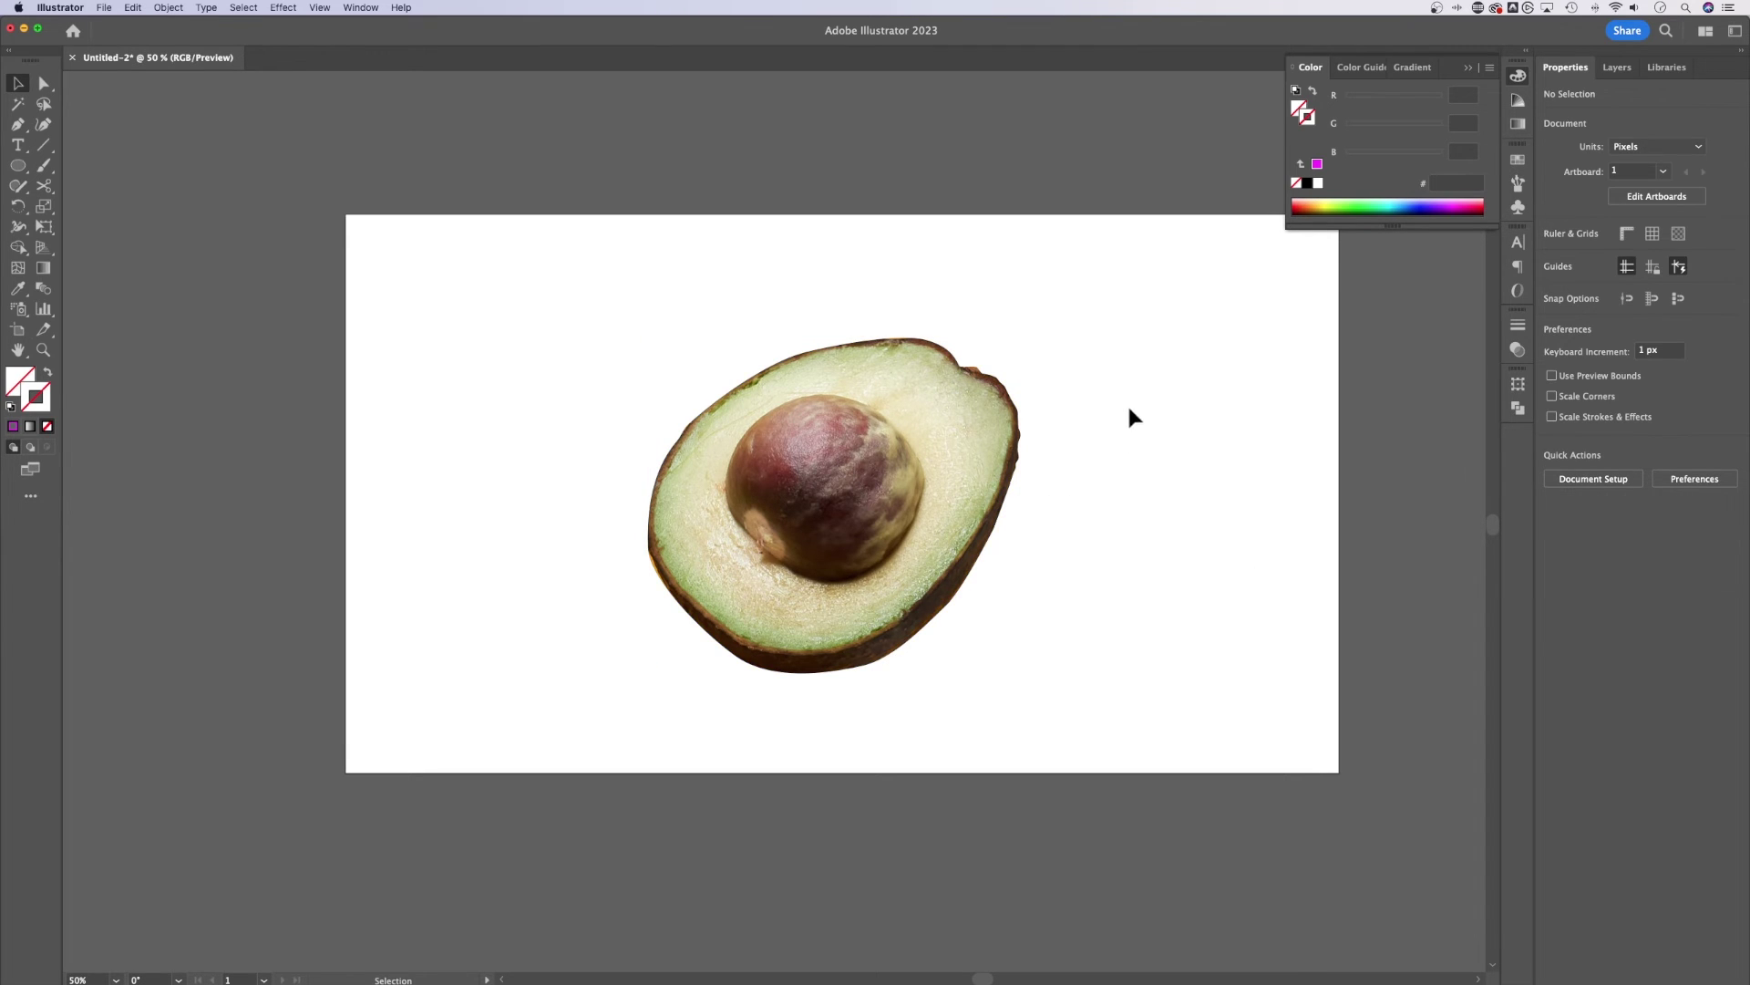
Show the transparency grid and nudge the avocado slightly up and to the left
left_click(319, 8)
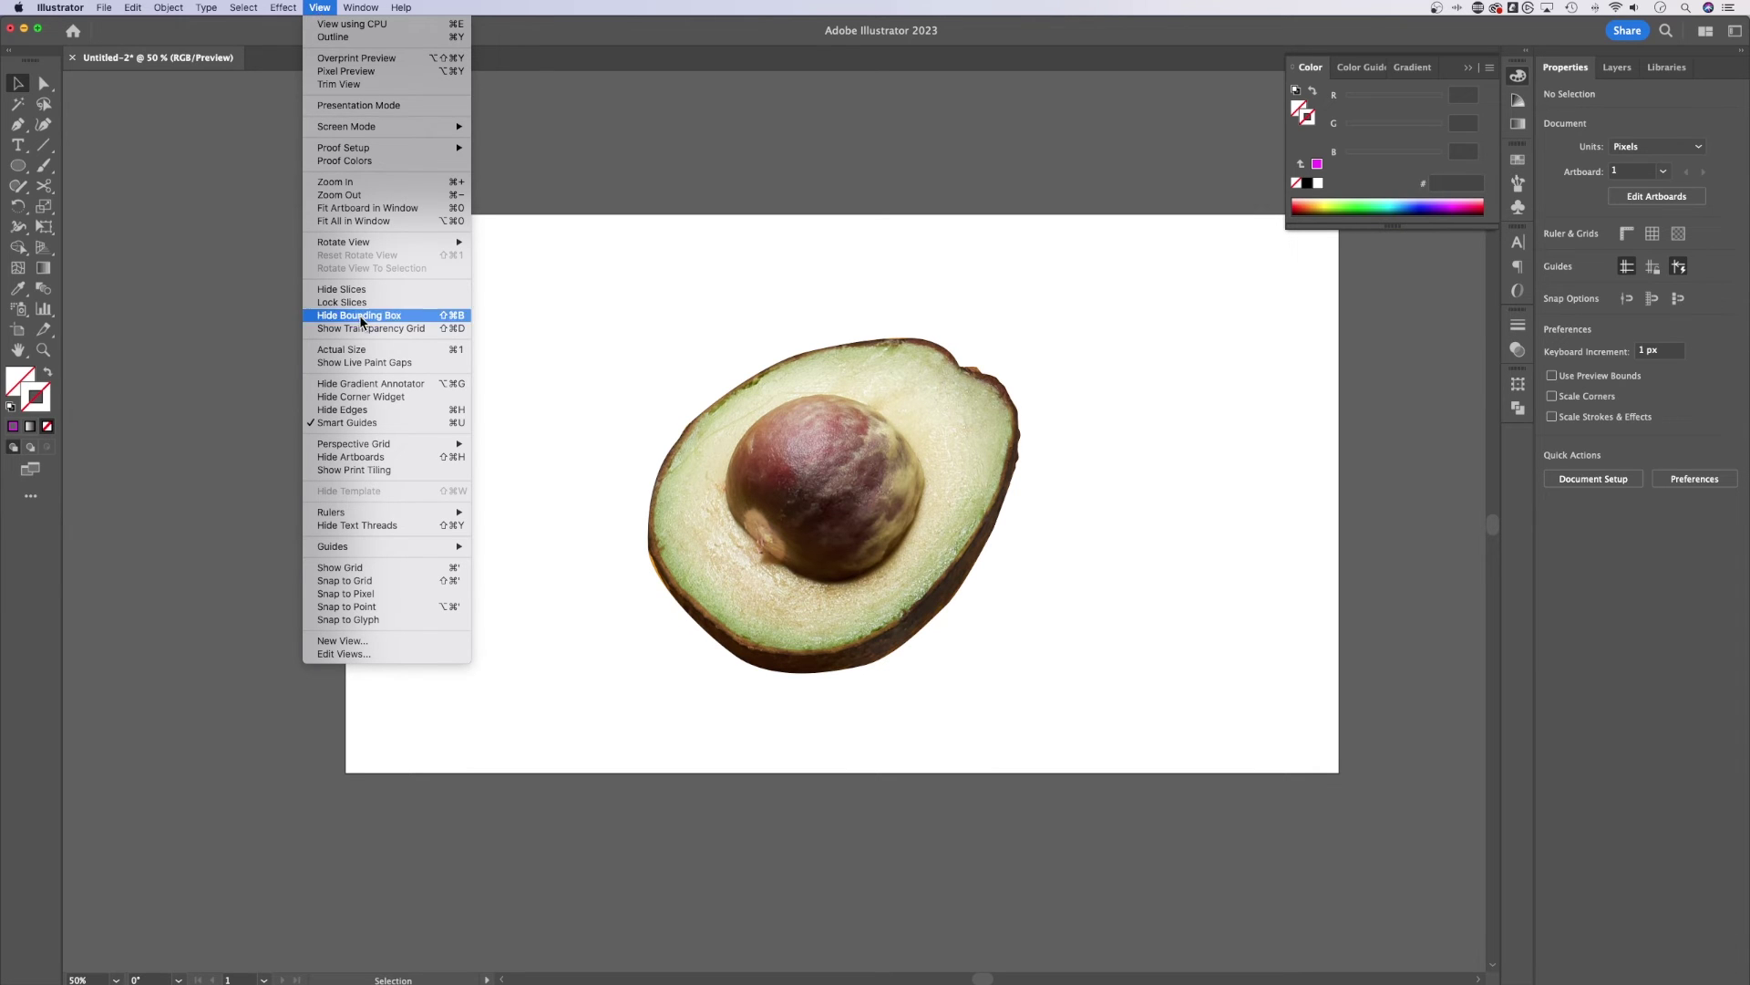
left_click(383, 330)
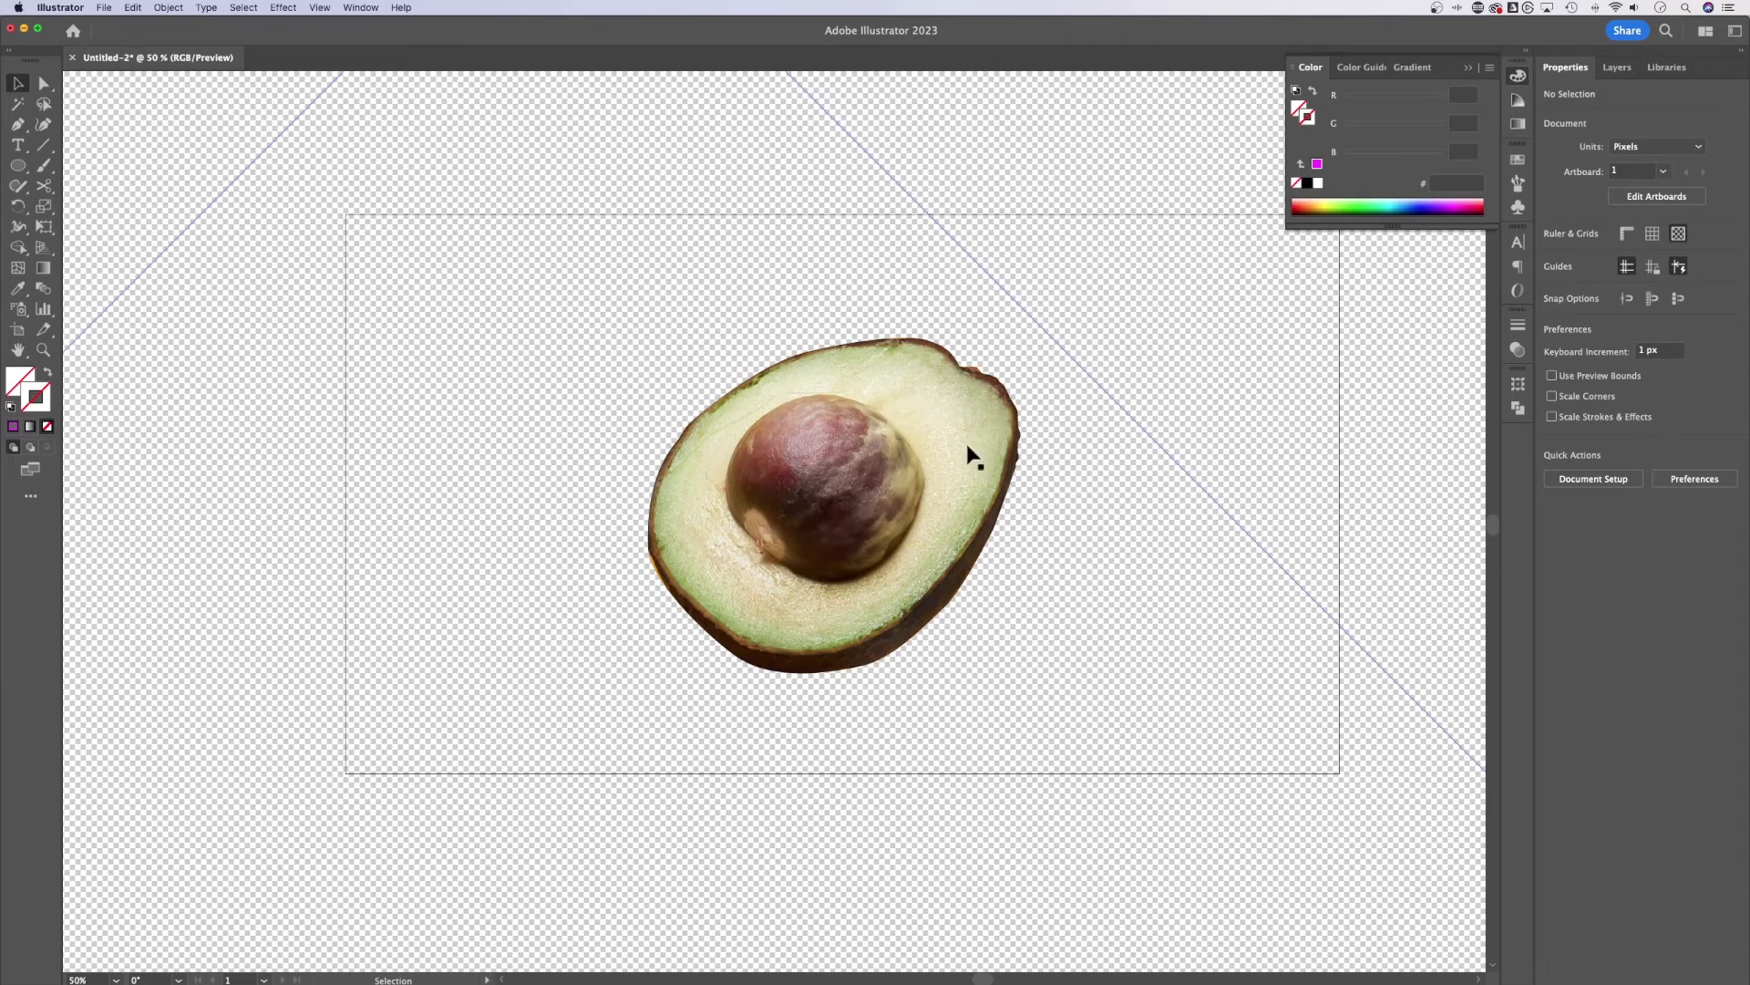
left_click_drag(993, 461, 982, 451)
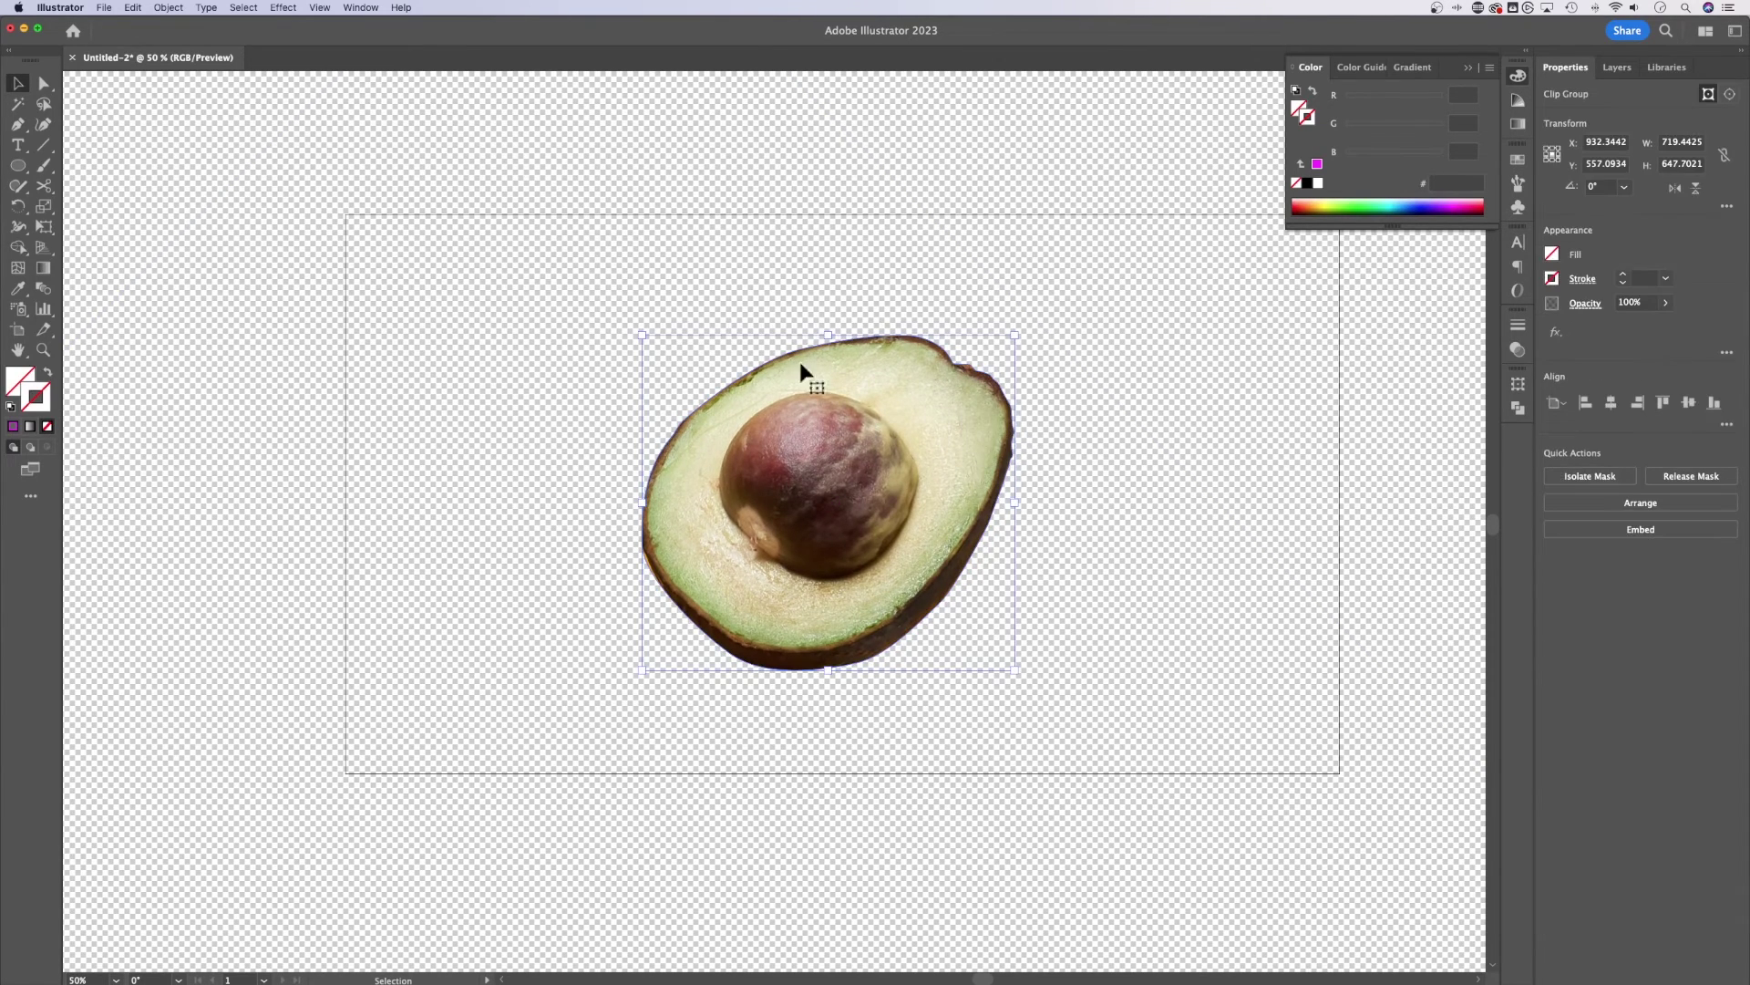
left_click(565, 253)
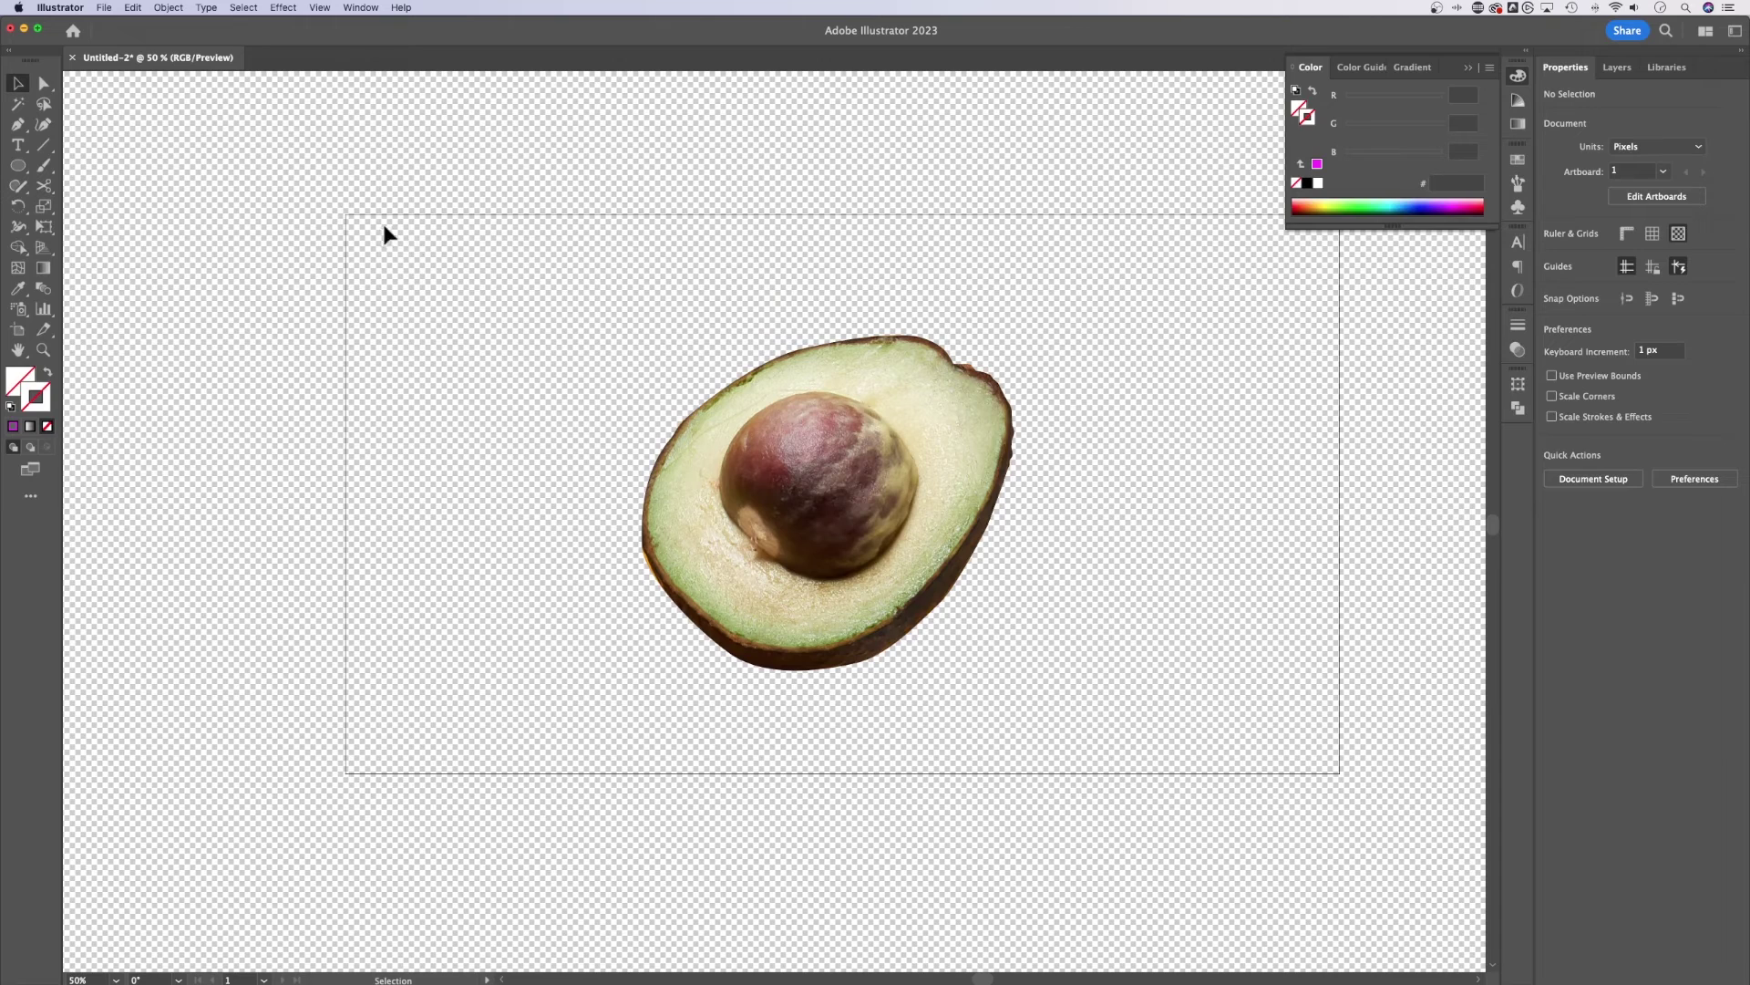
Deselect the avocado clip group and bring up the File menu's export choices
left_click(896, 395)
left_click(501, 343)
left_click(106, 8)
mouse_move(196, 272)
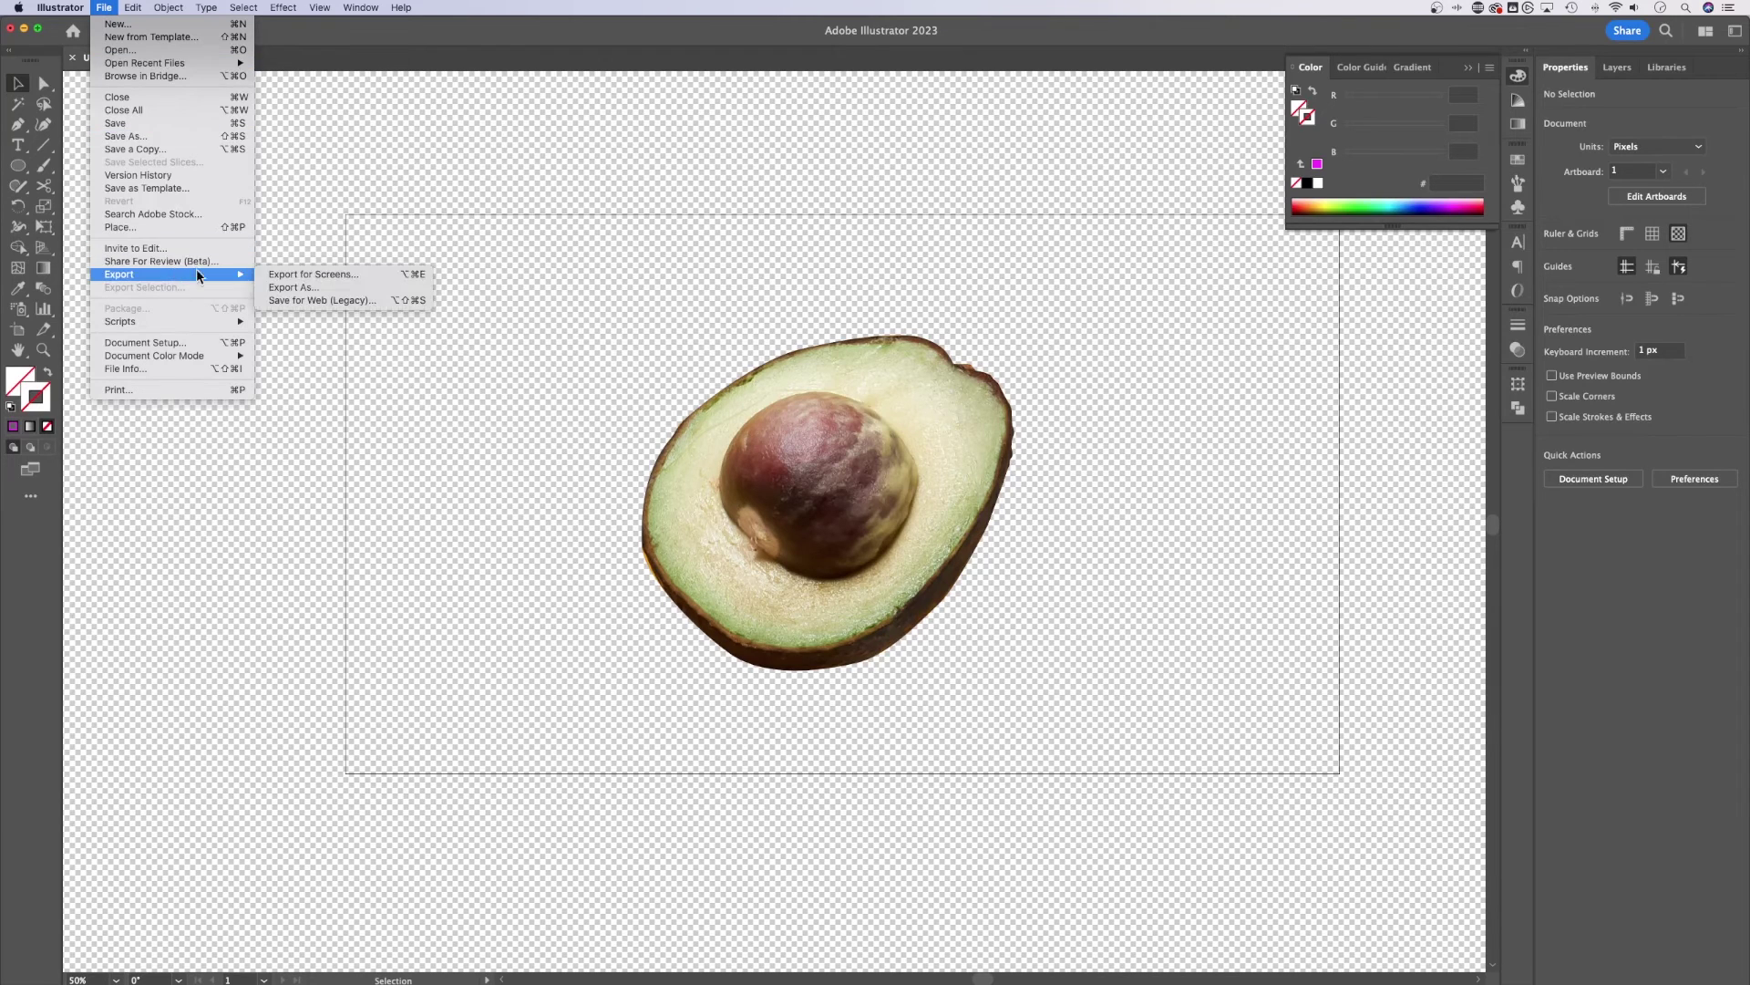
Open Export for Screens and settle on its Artboards tab
left_click(337, 275)
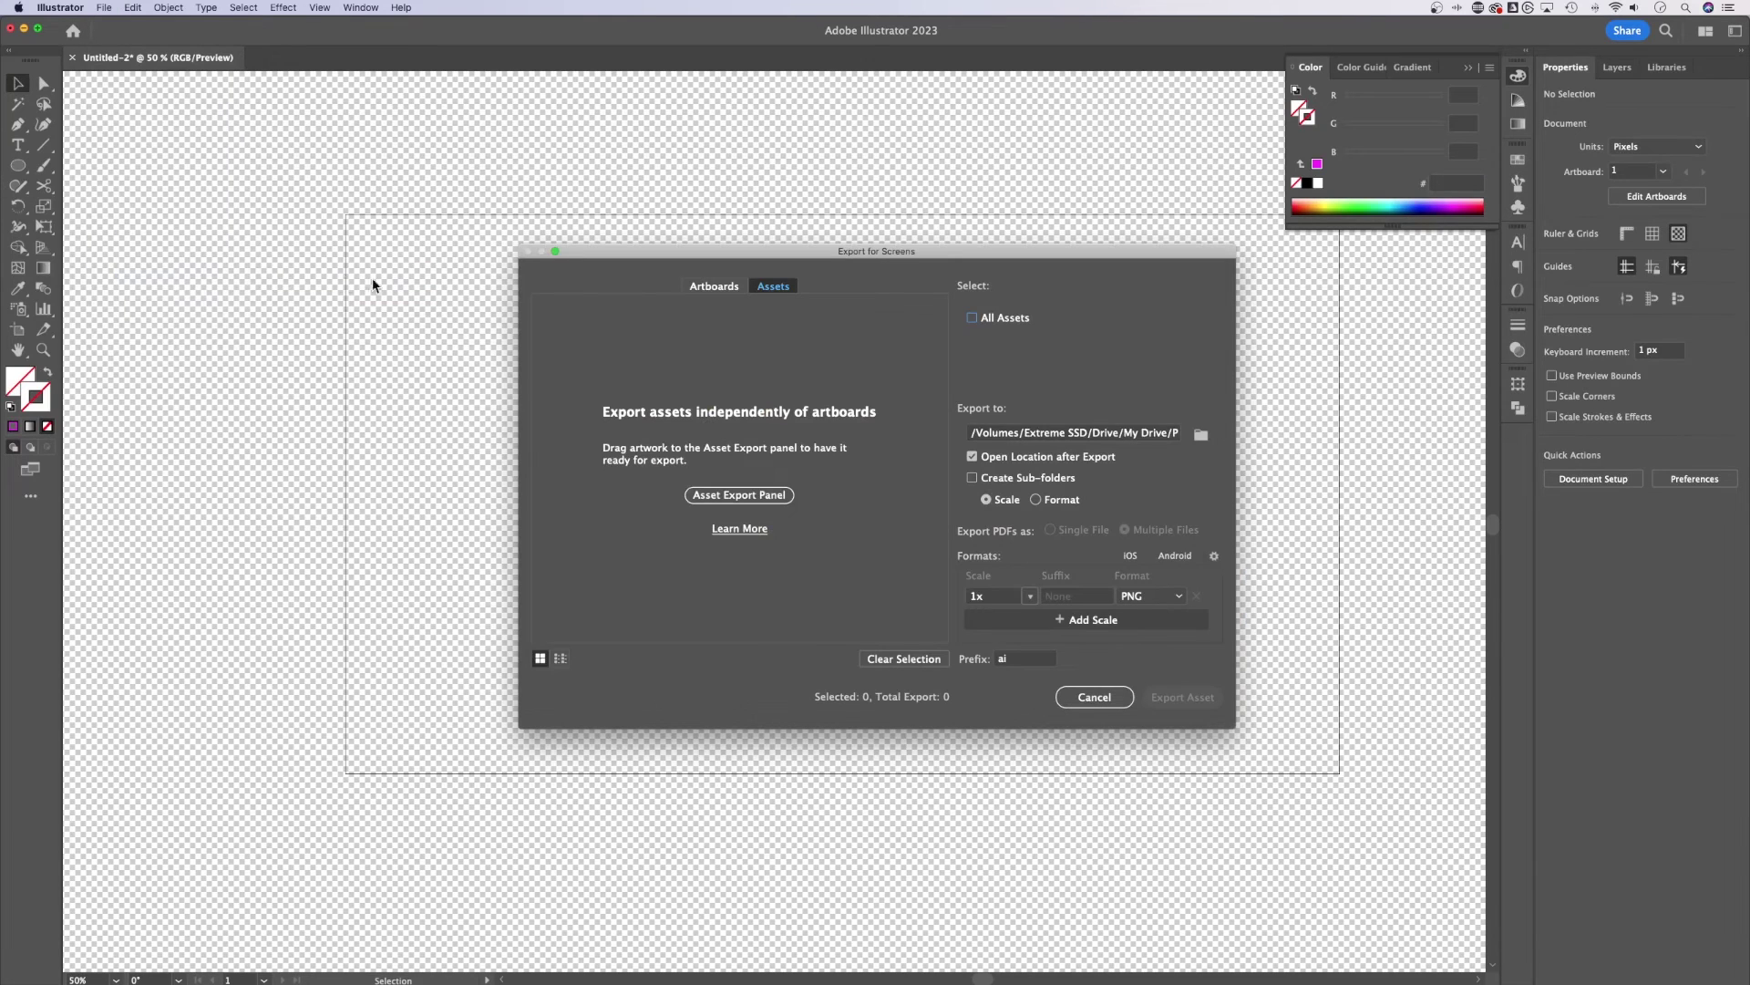
left_click_drag(776, 262, 941, 231)
left_click(880, 256)
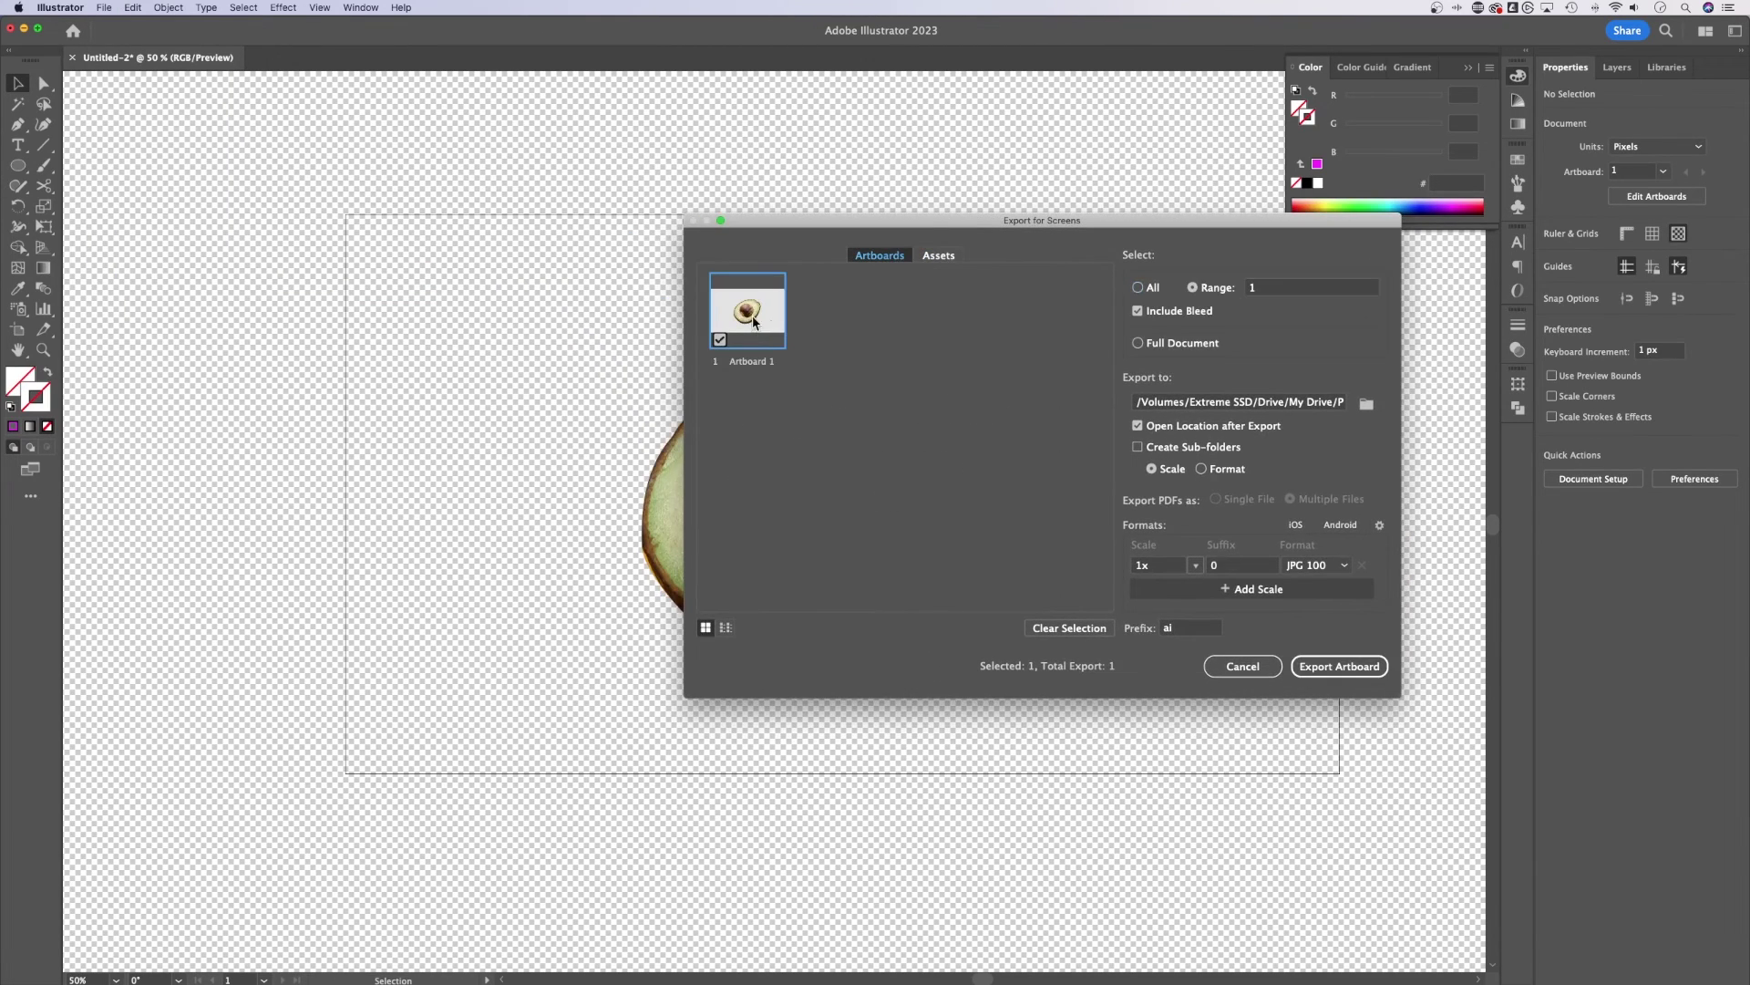
left_click(939, 256)
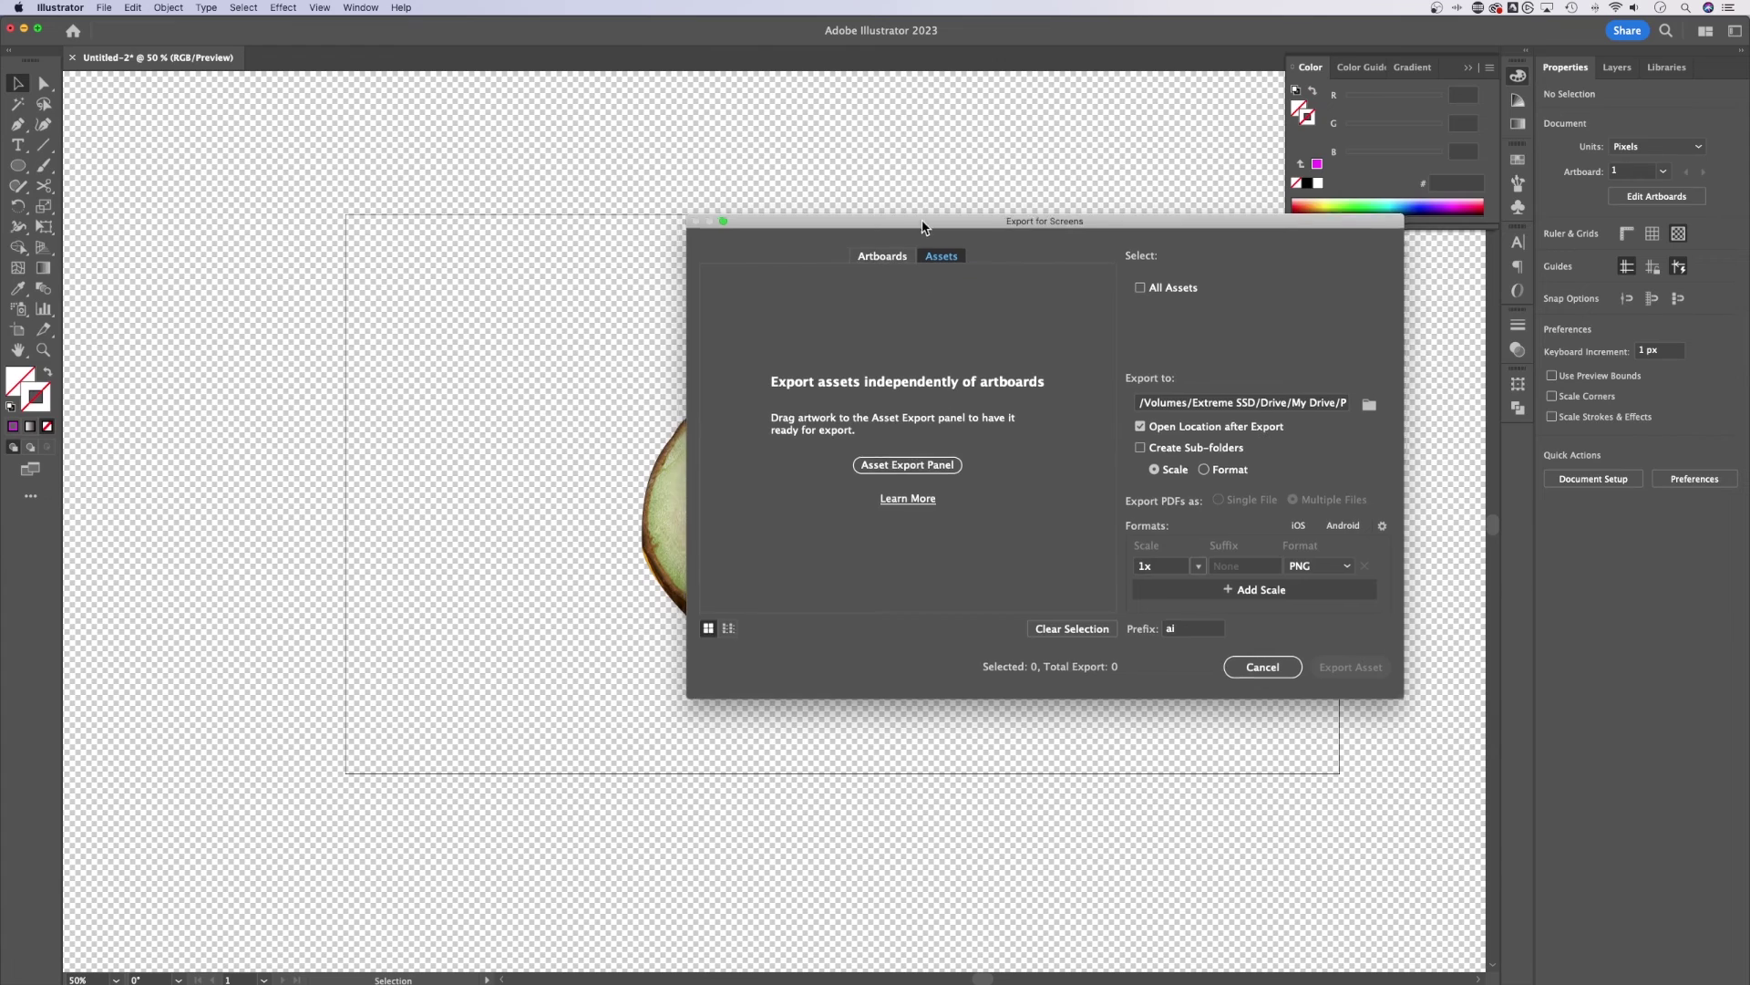
left_click_drag(920, 227, 712, 180)
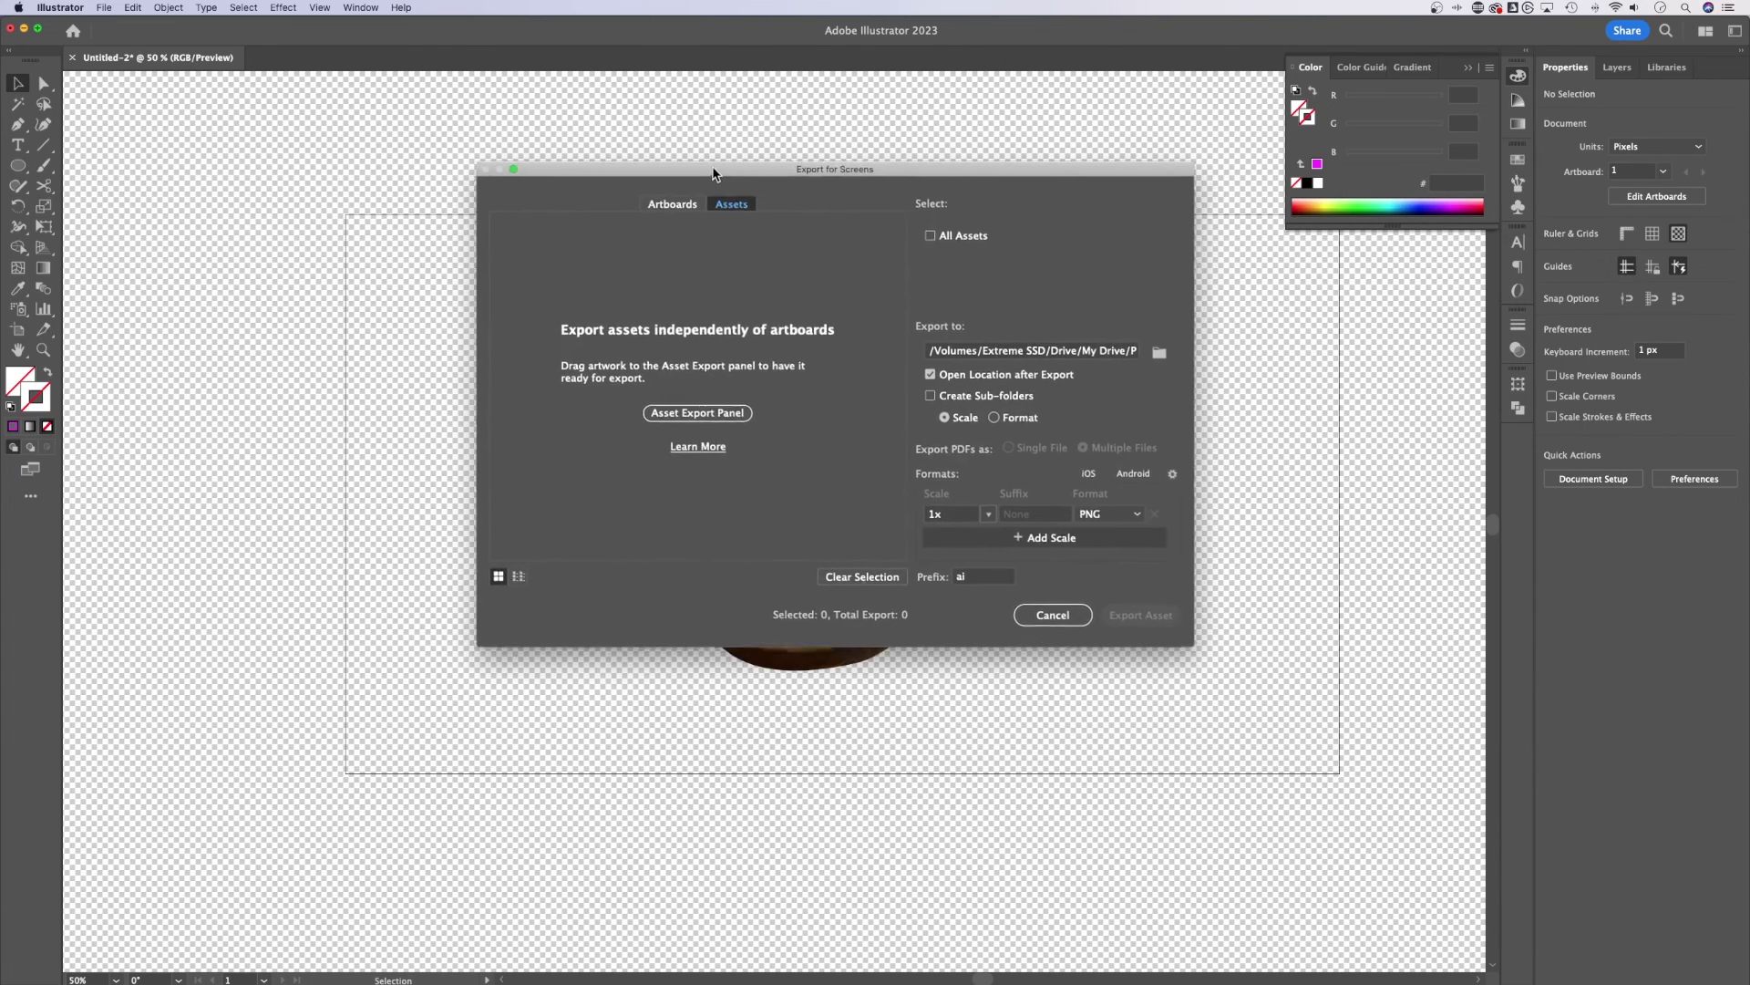
left_click(665, 207)
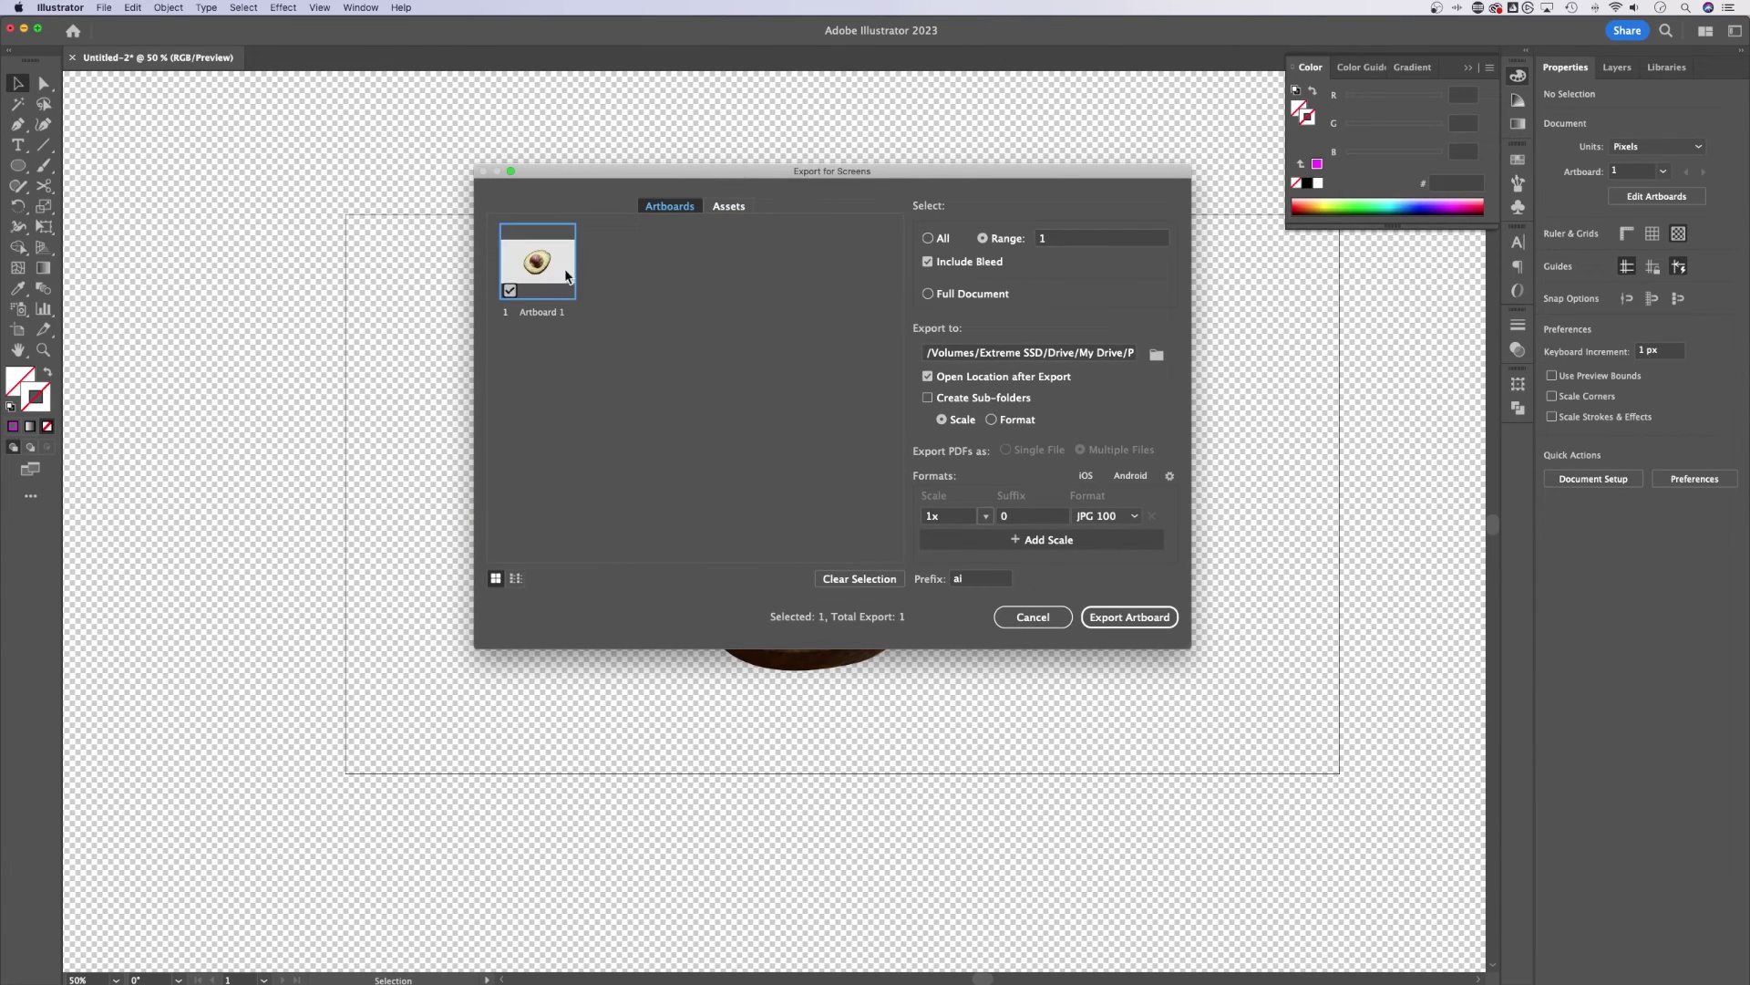
Change the export format from JPG 100 to PNG and include Artboard 1
left_click(549, 278)
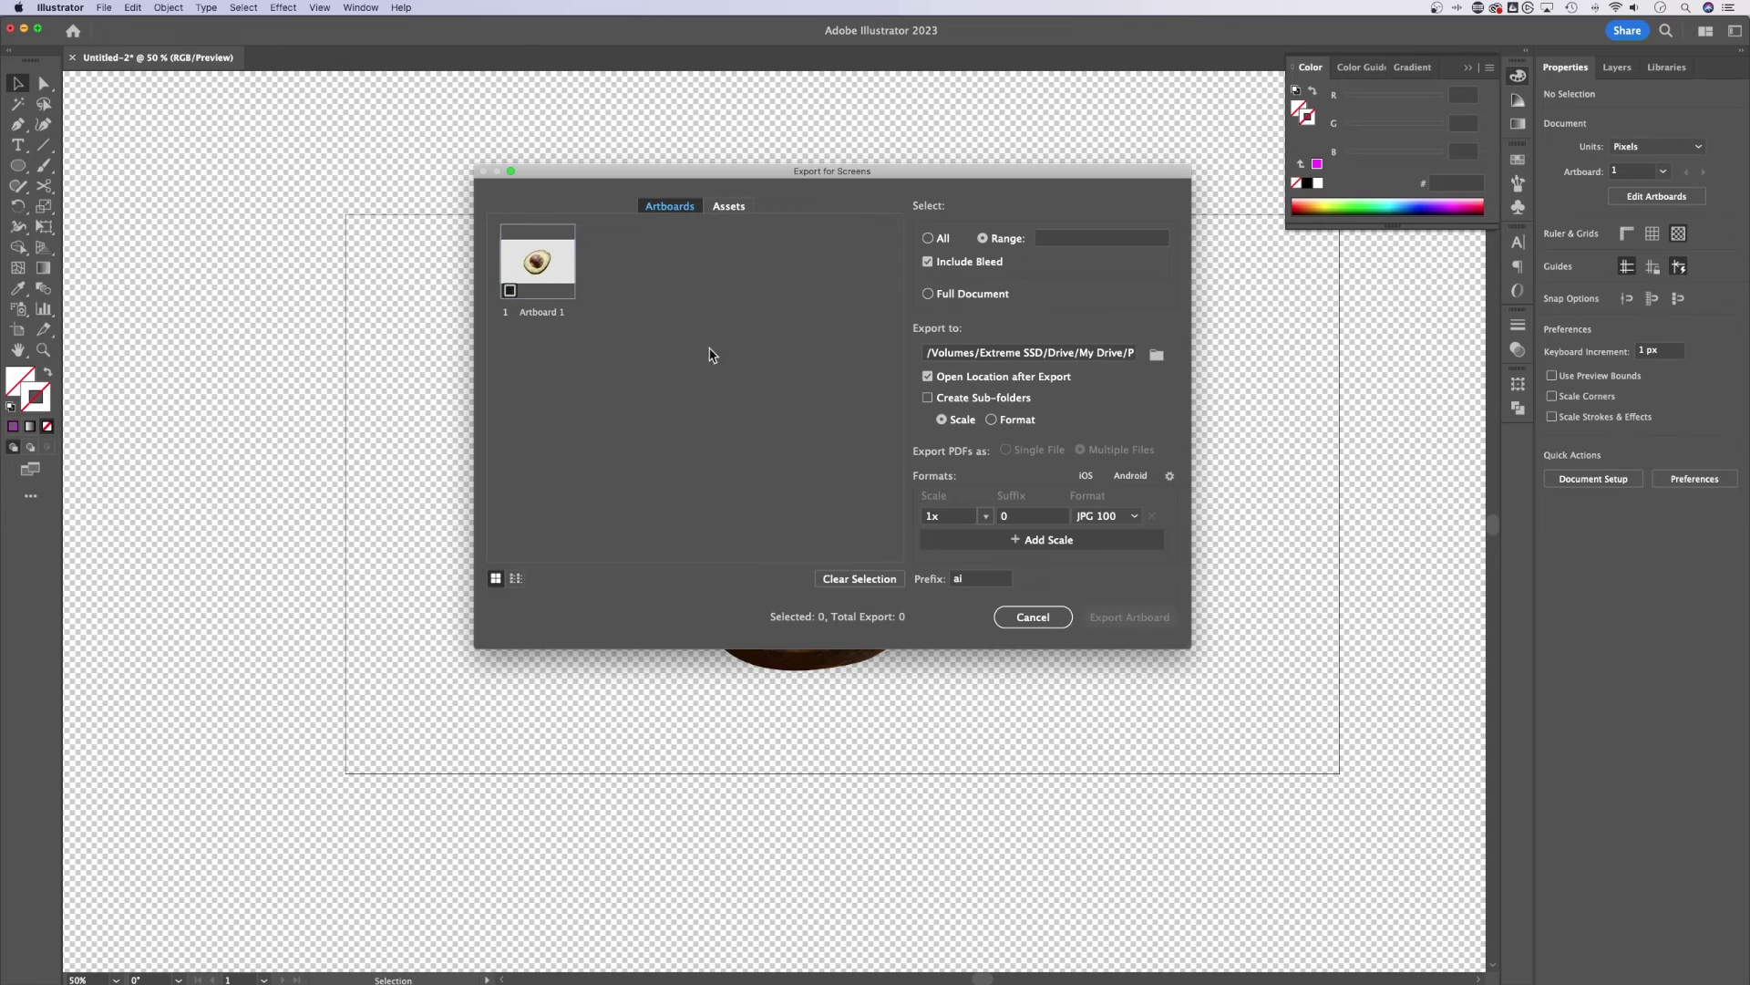
left_click(1131, 516)
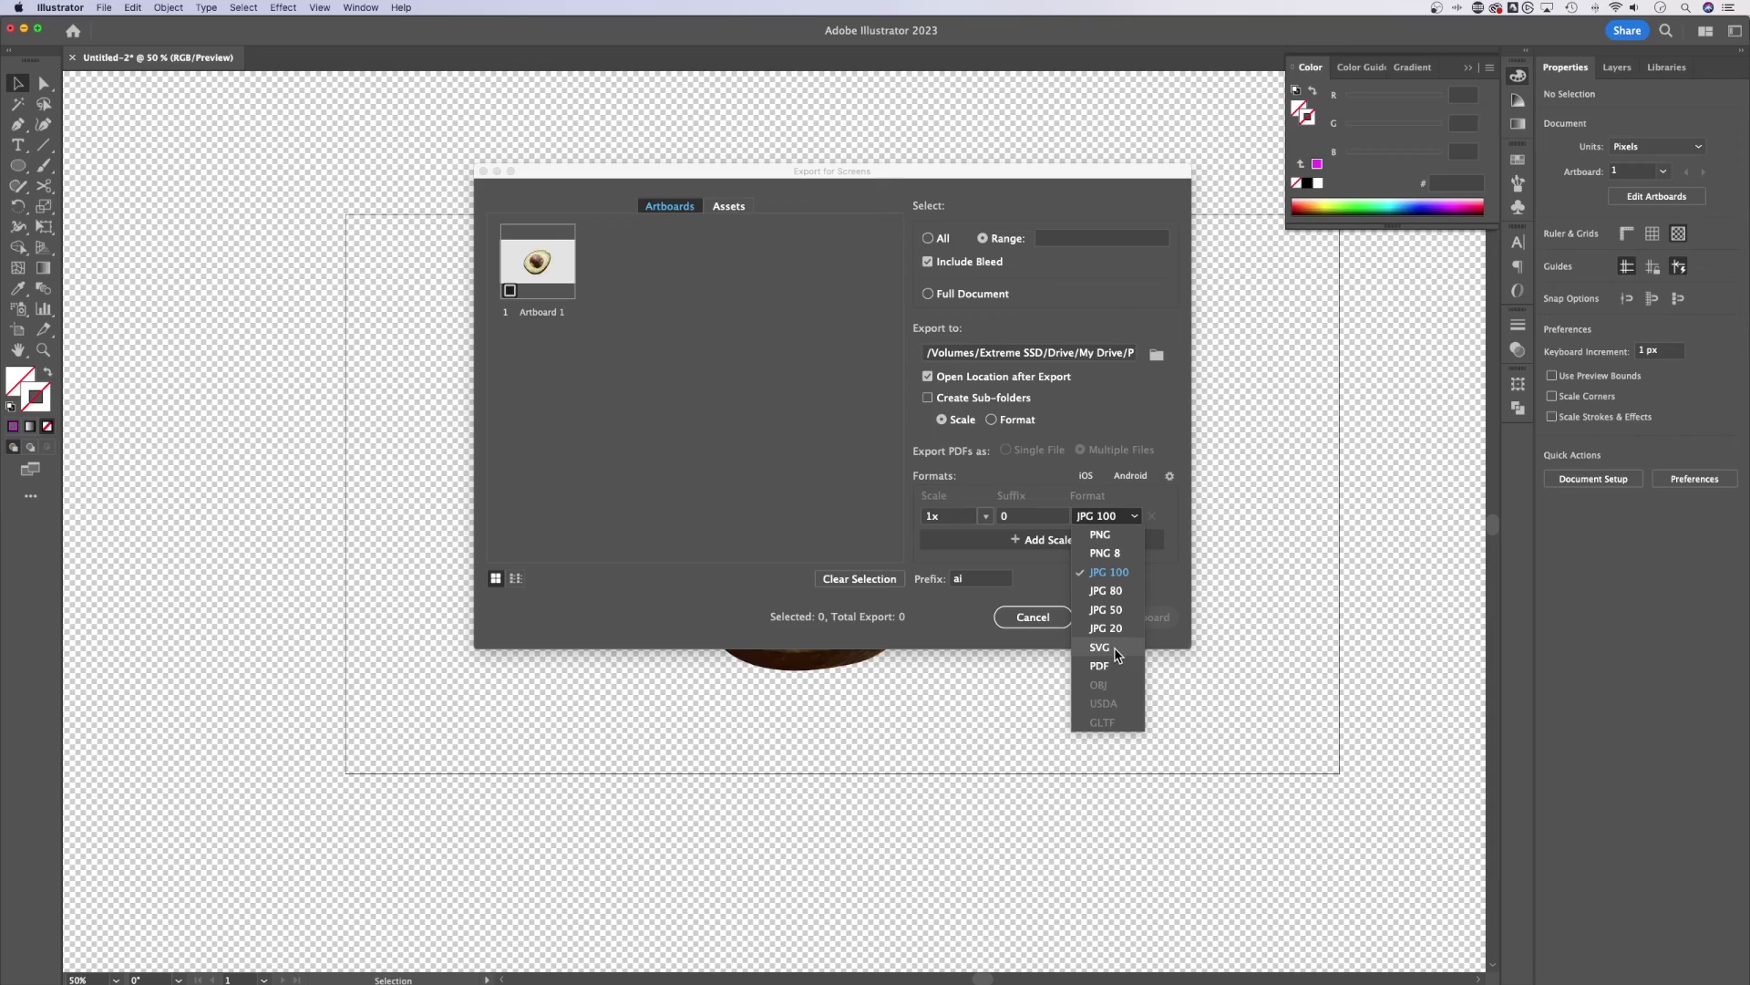
left_click(1109, 532)
left_click(535, 289)
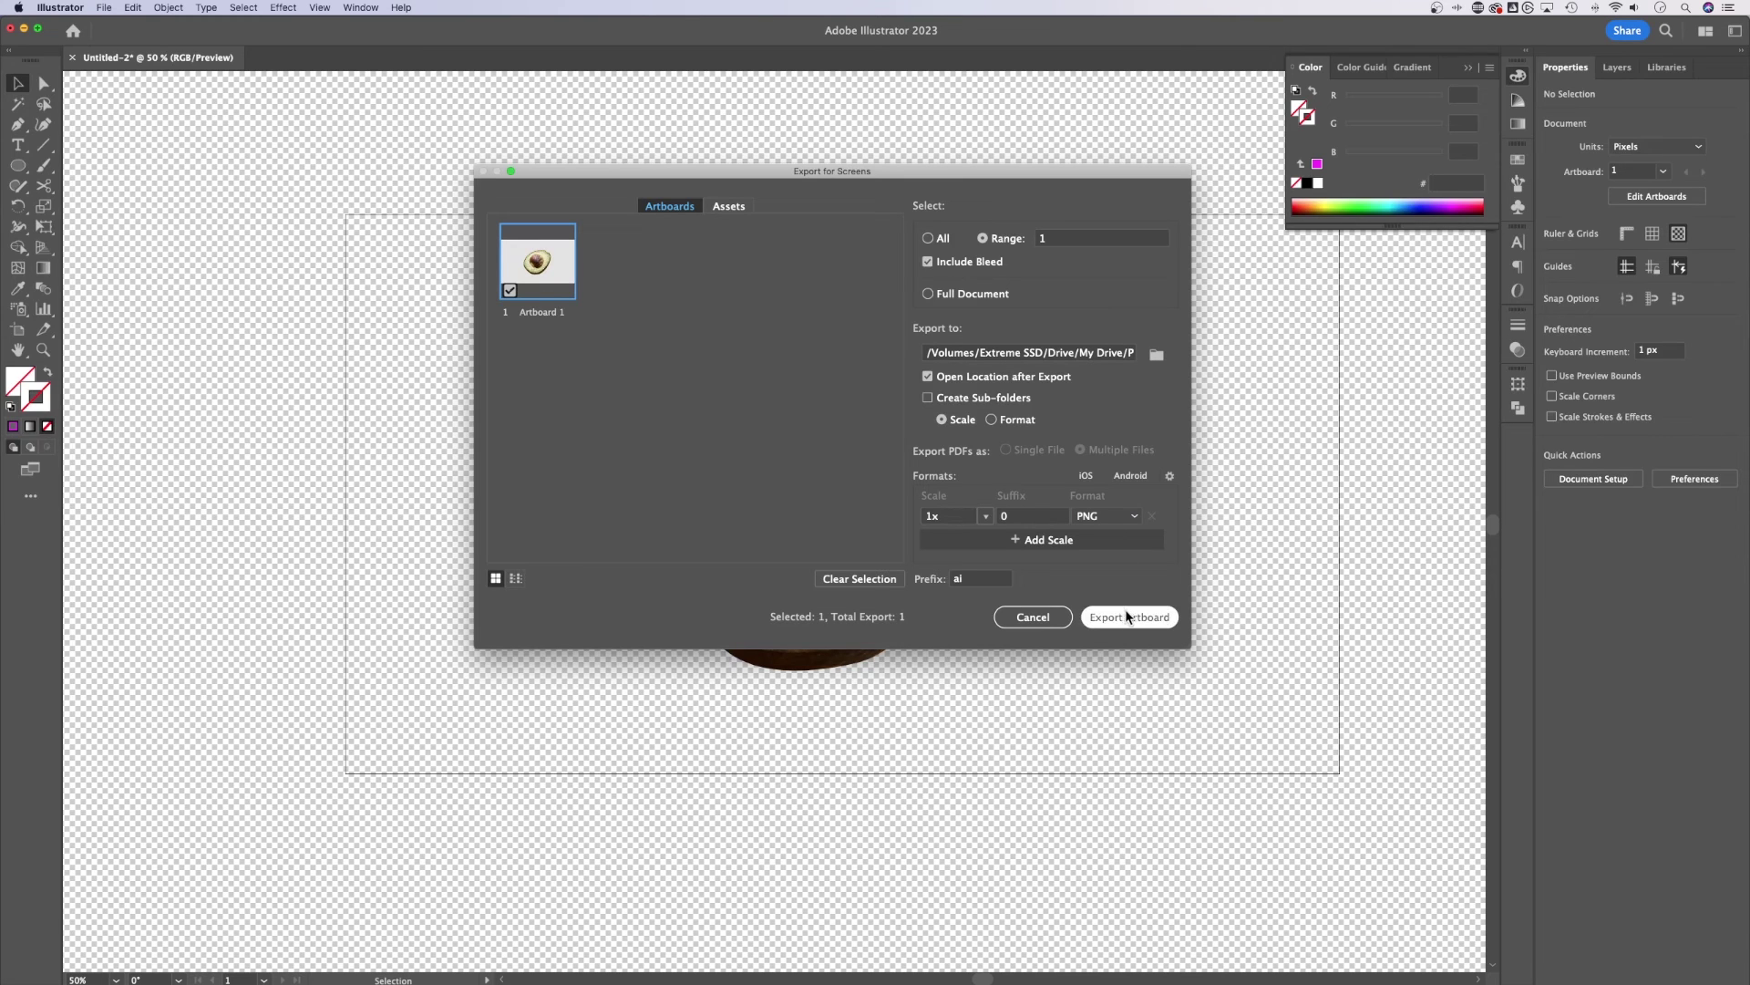
Close the screen export dialog and move the avocado slightly lower on the artboard
left_click(1015, 613)
left_click(784, 592)
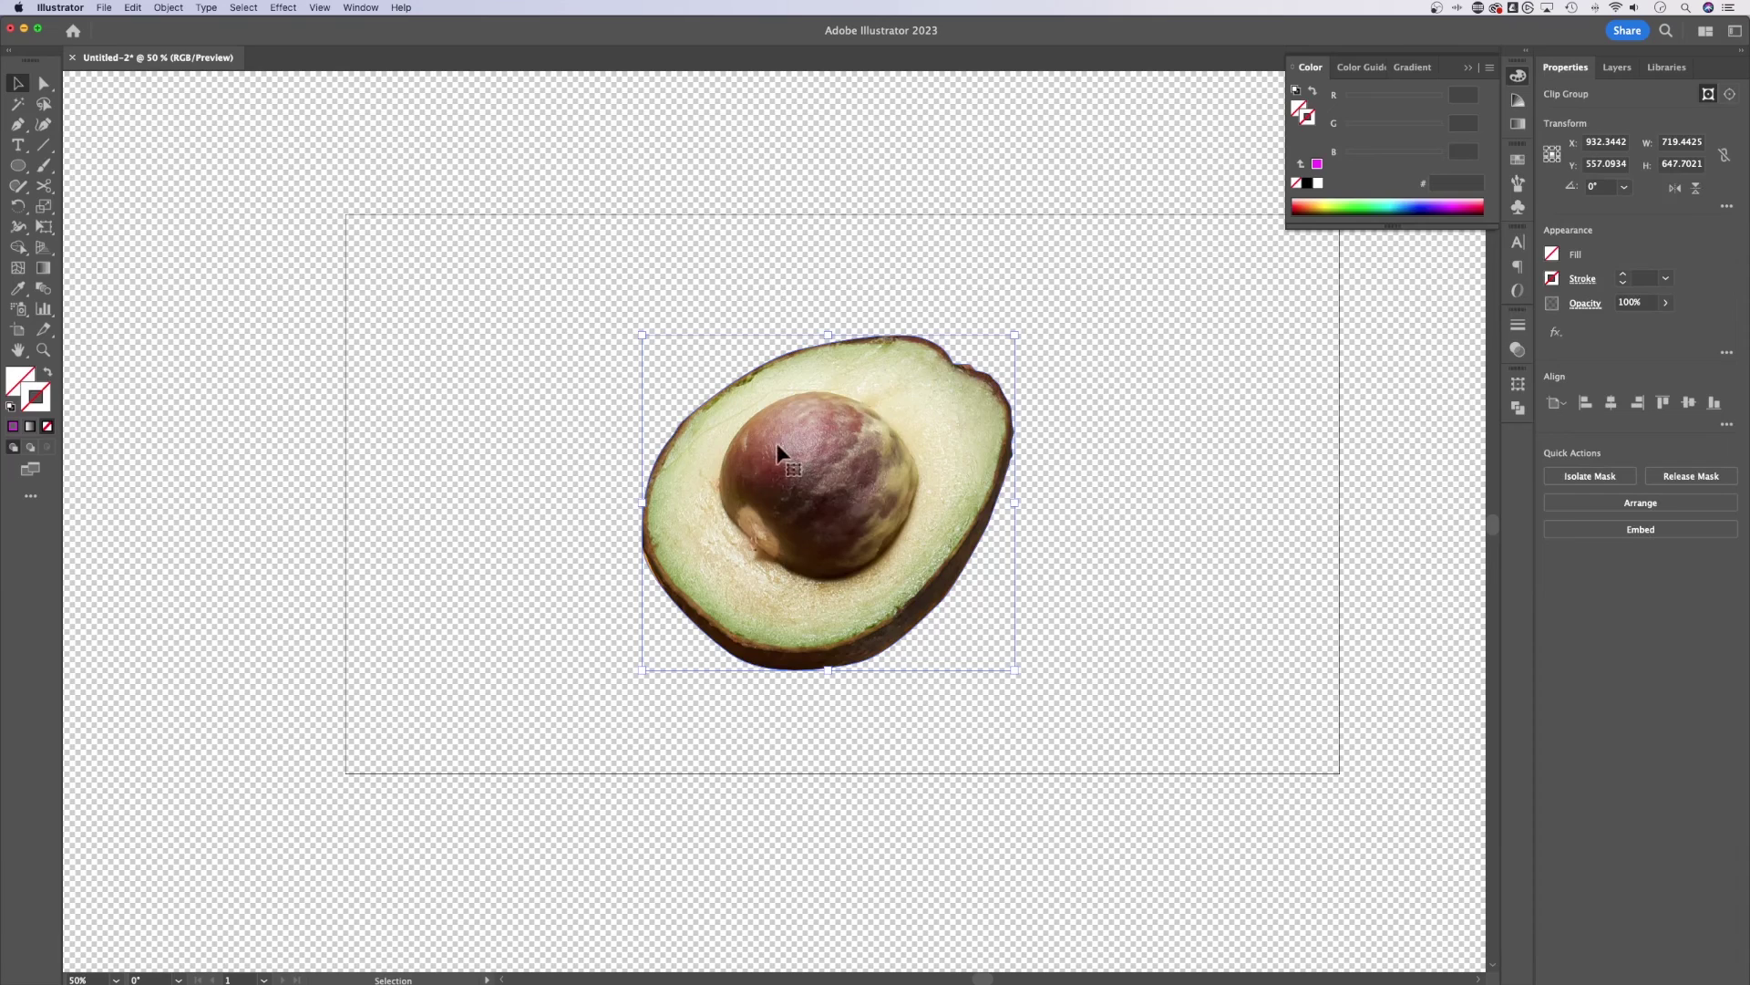
mouse_move(849, 459)
left_mouse_down()
mouse_move(833, 451)
mouse_move(850, 468)
left_mouse_up()
Collect the avocado as single export Asset 1 in PNG, then cancel without exporting
right_click(862, 440)
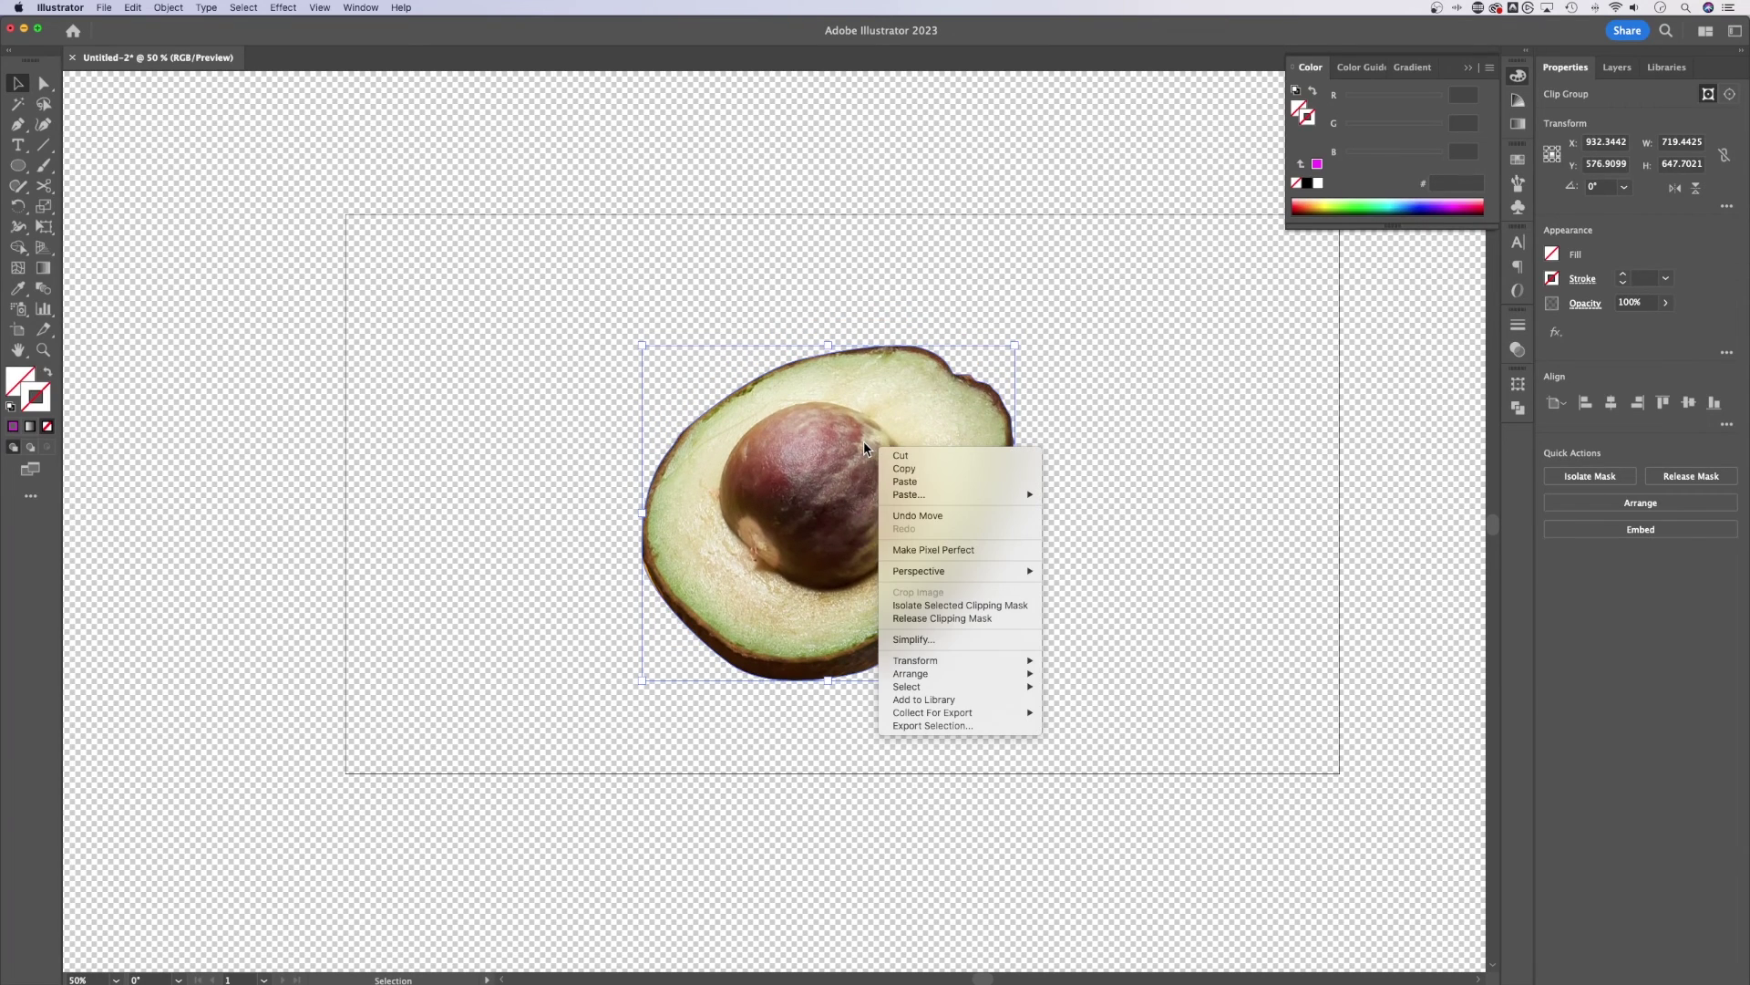
mouse_move(954, 716)
left_click(950, 725)
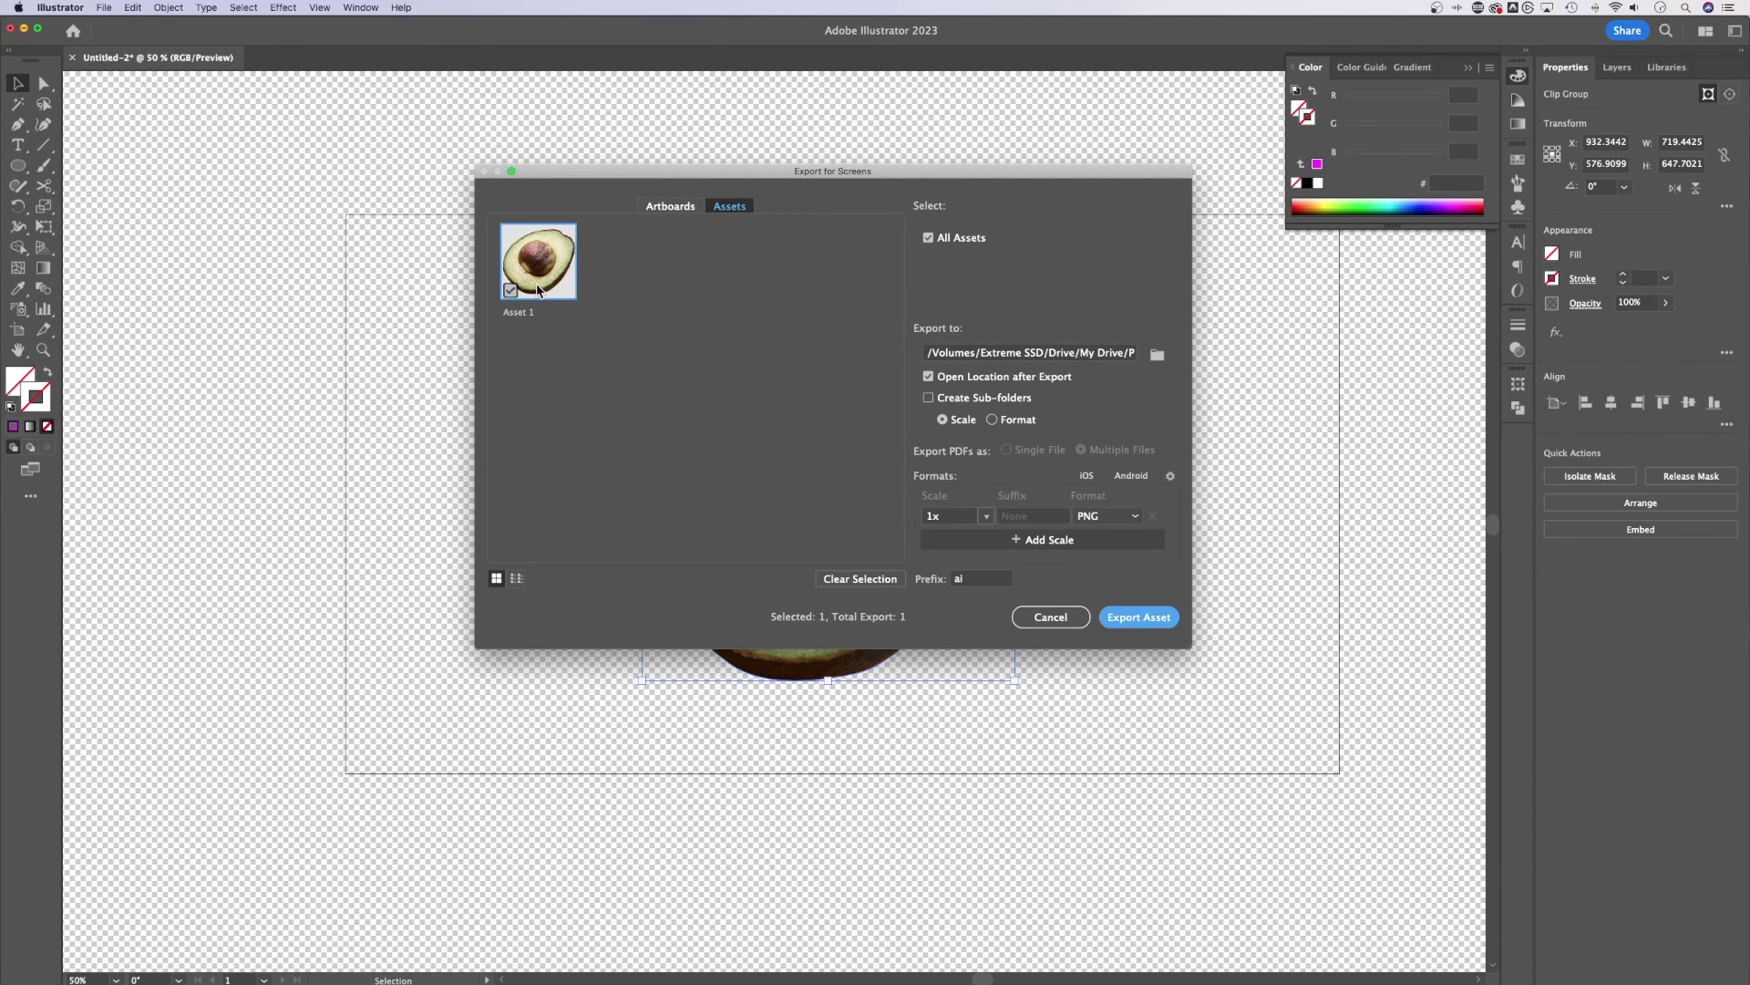
left_click(1131, 526)
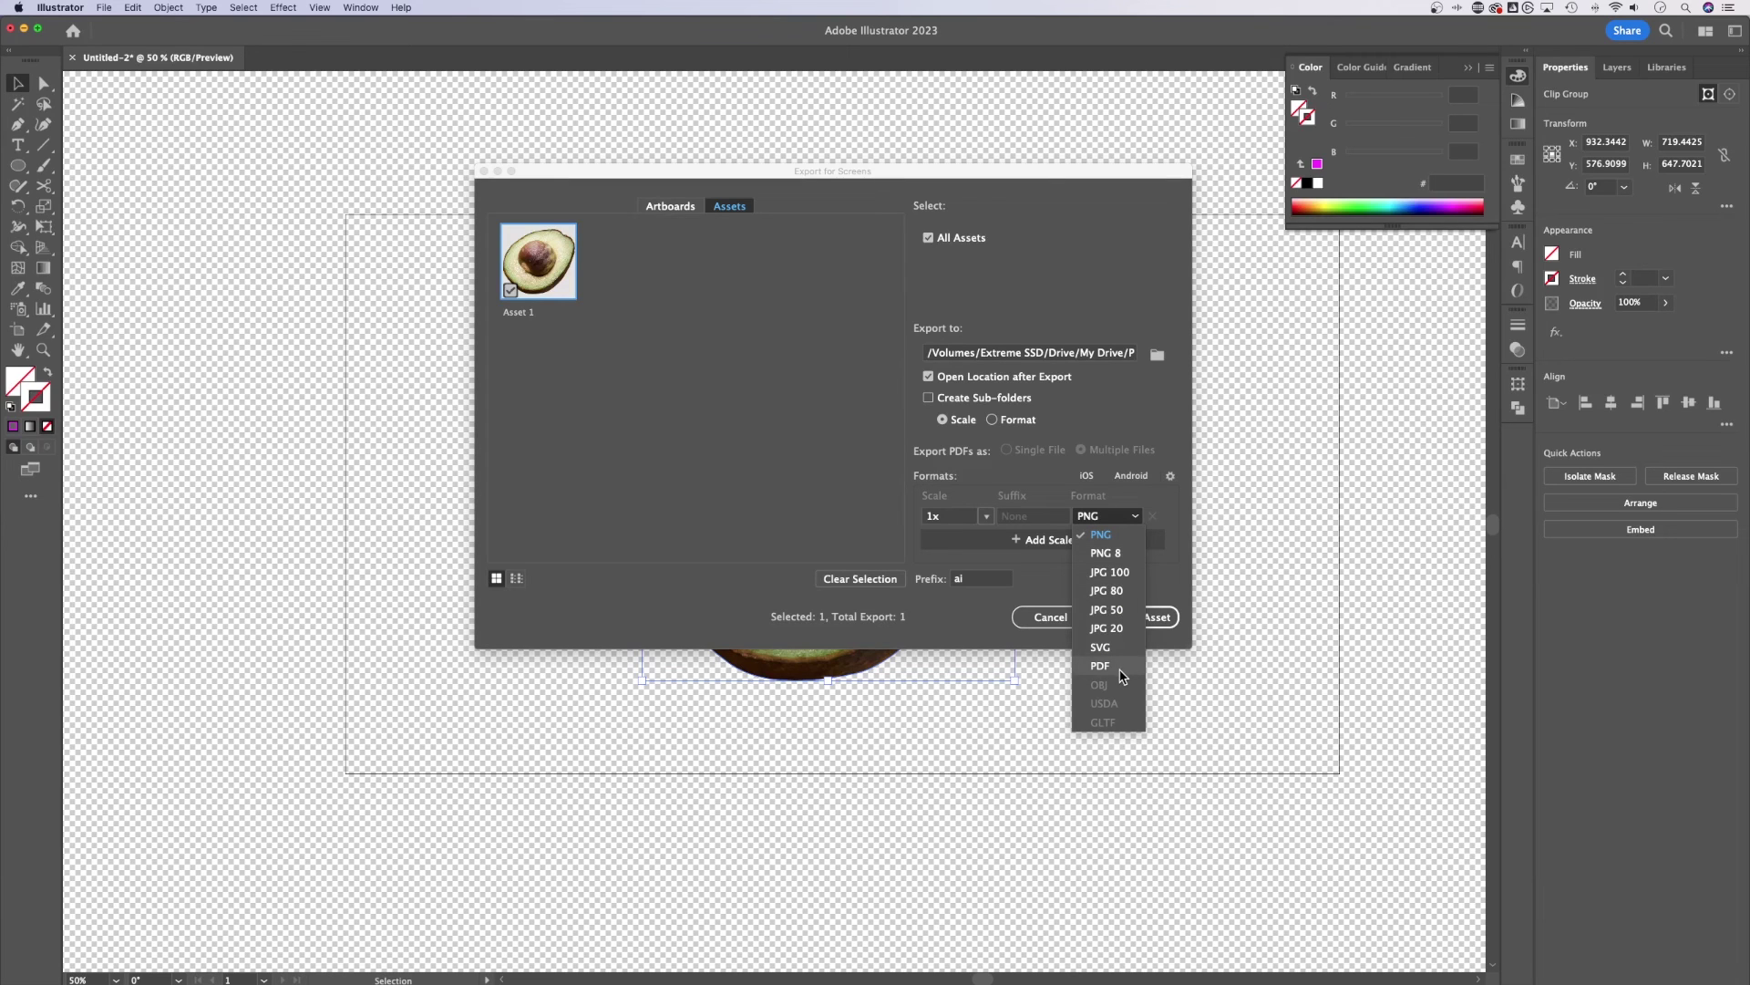
left_click(827, 489)
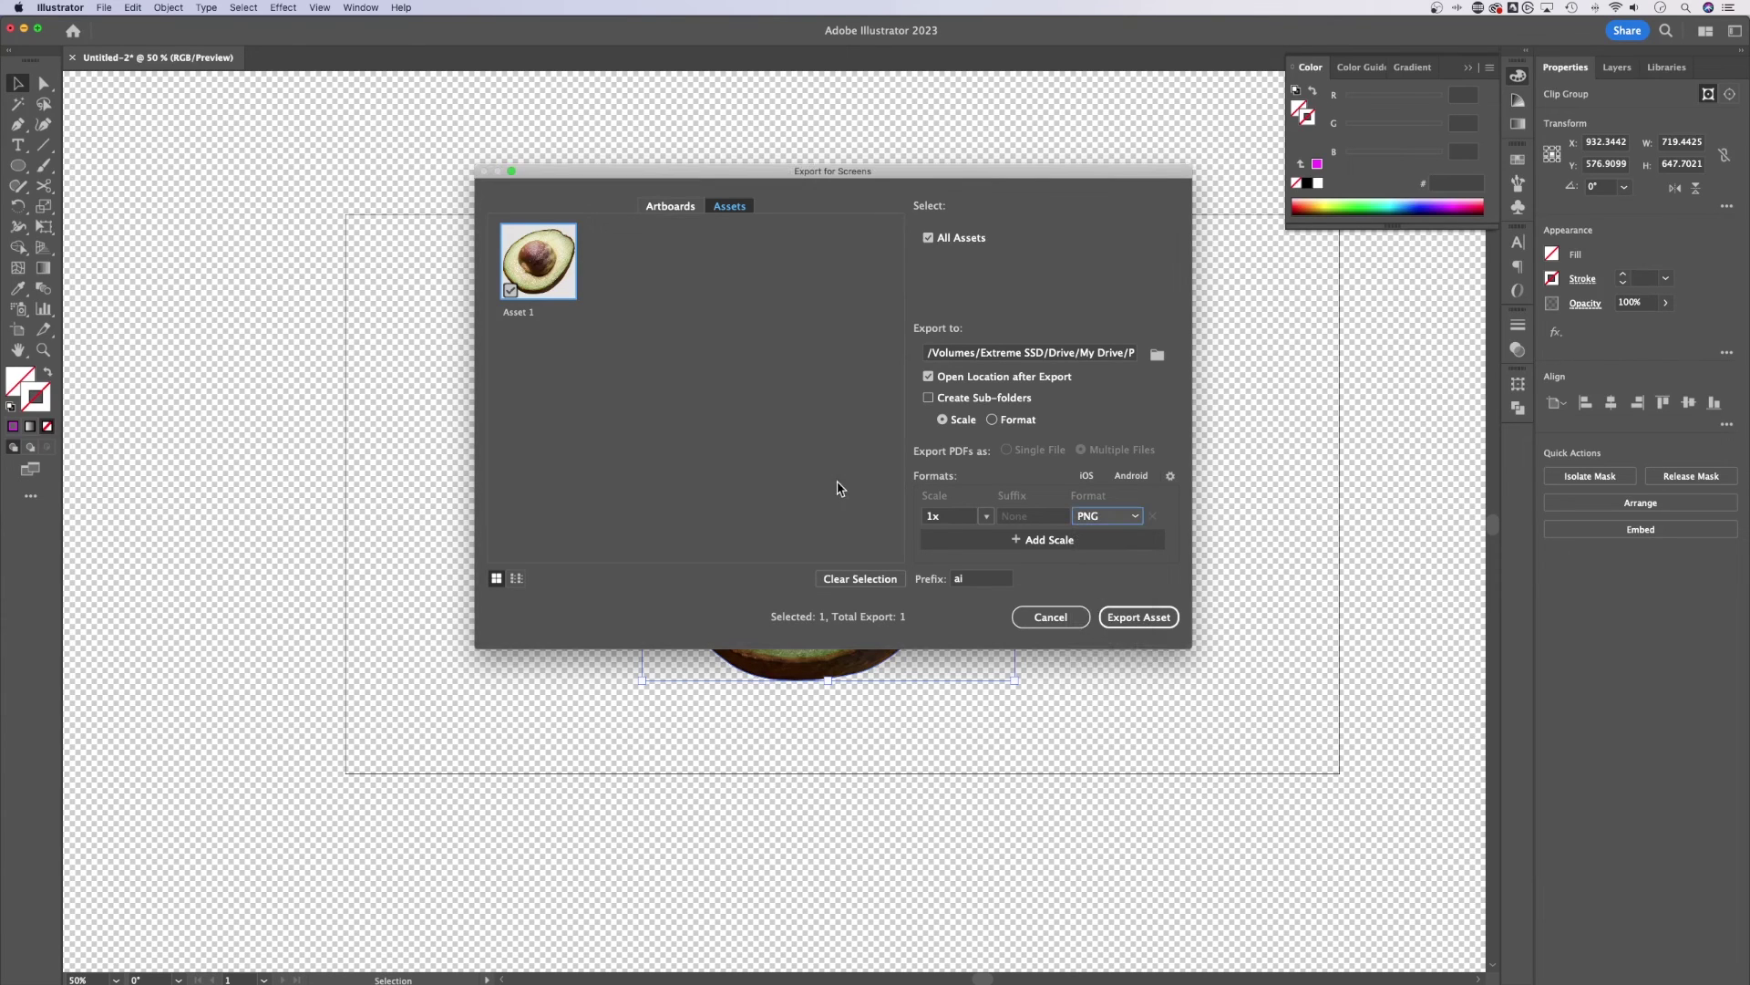
left_click(1053, 618)
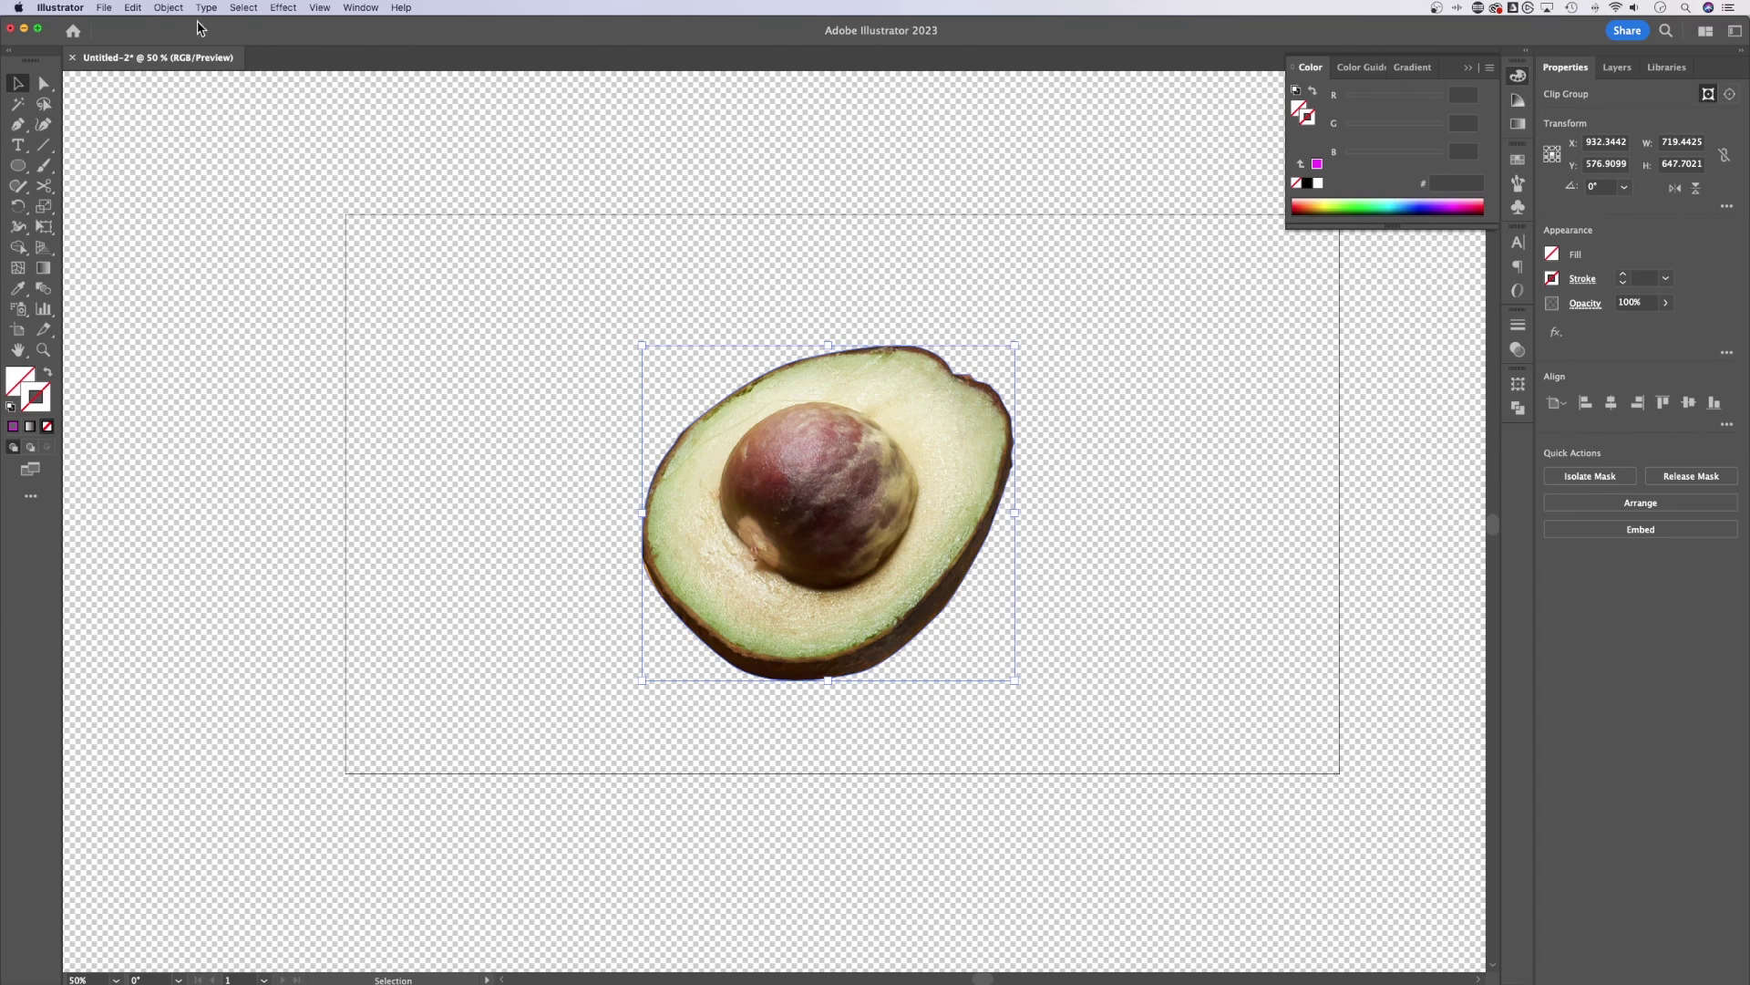
left_click(104, 7)
mouse_move(208, 272)
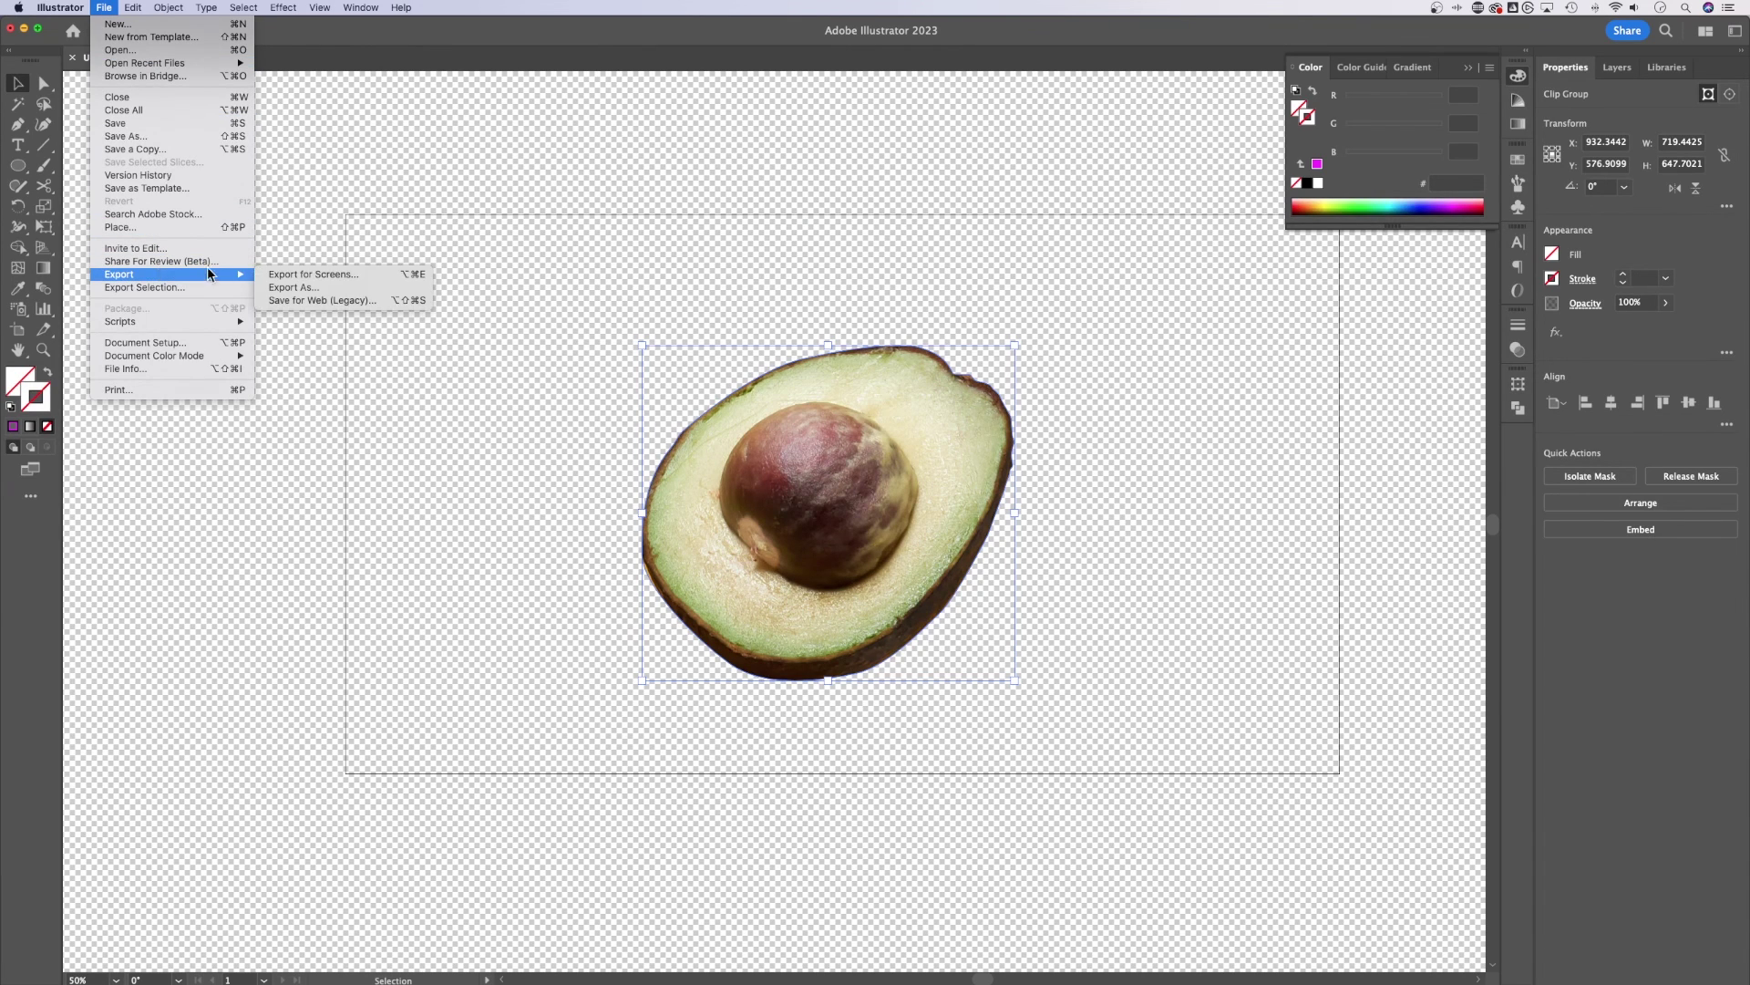
left_click(293, 287)
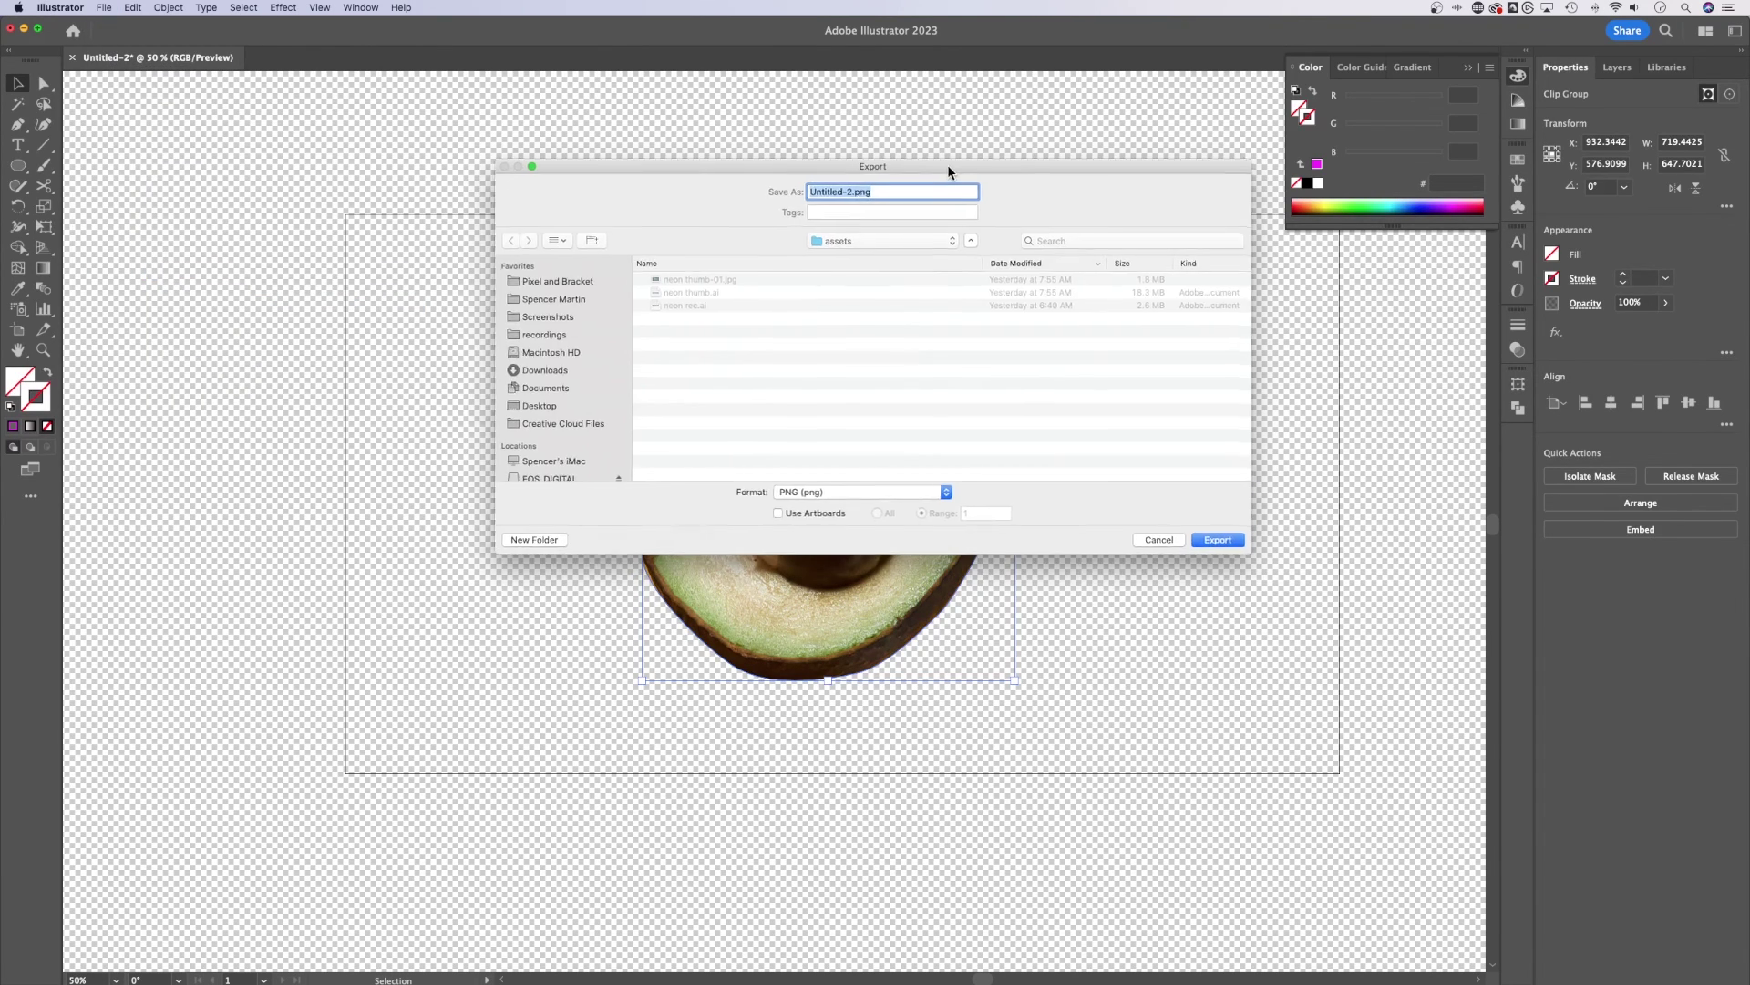
left_click_drag(948, 169, 914, 171)
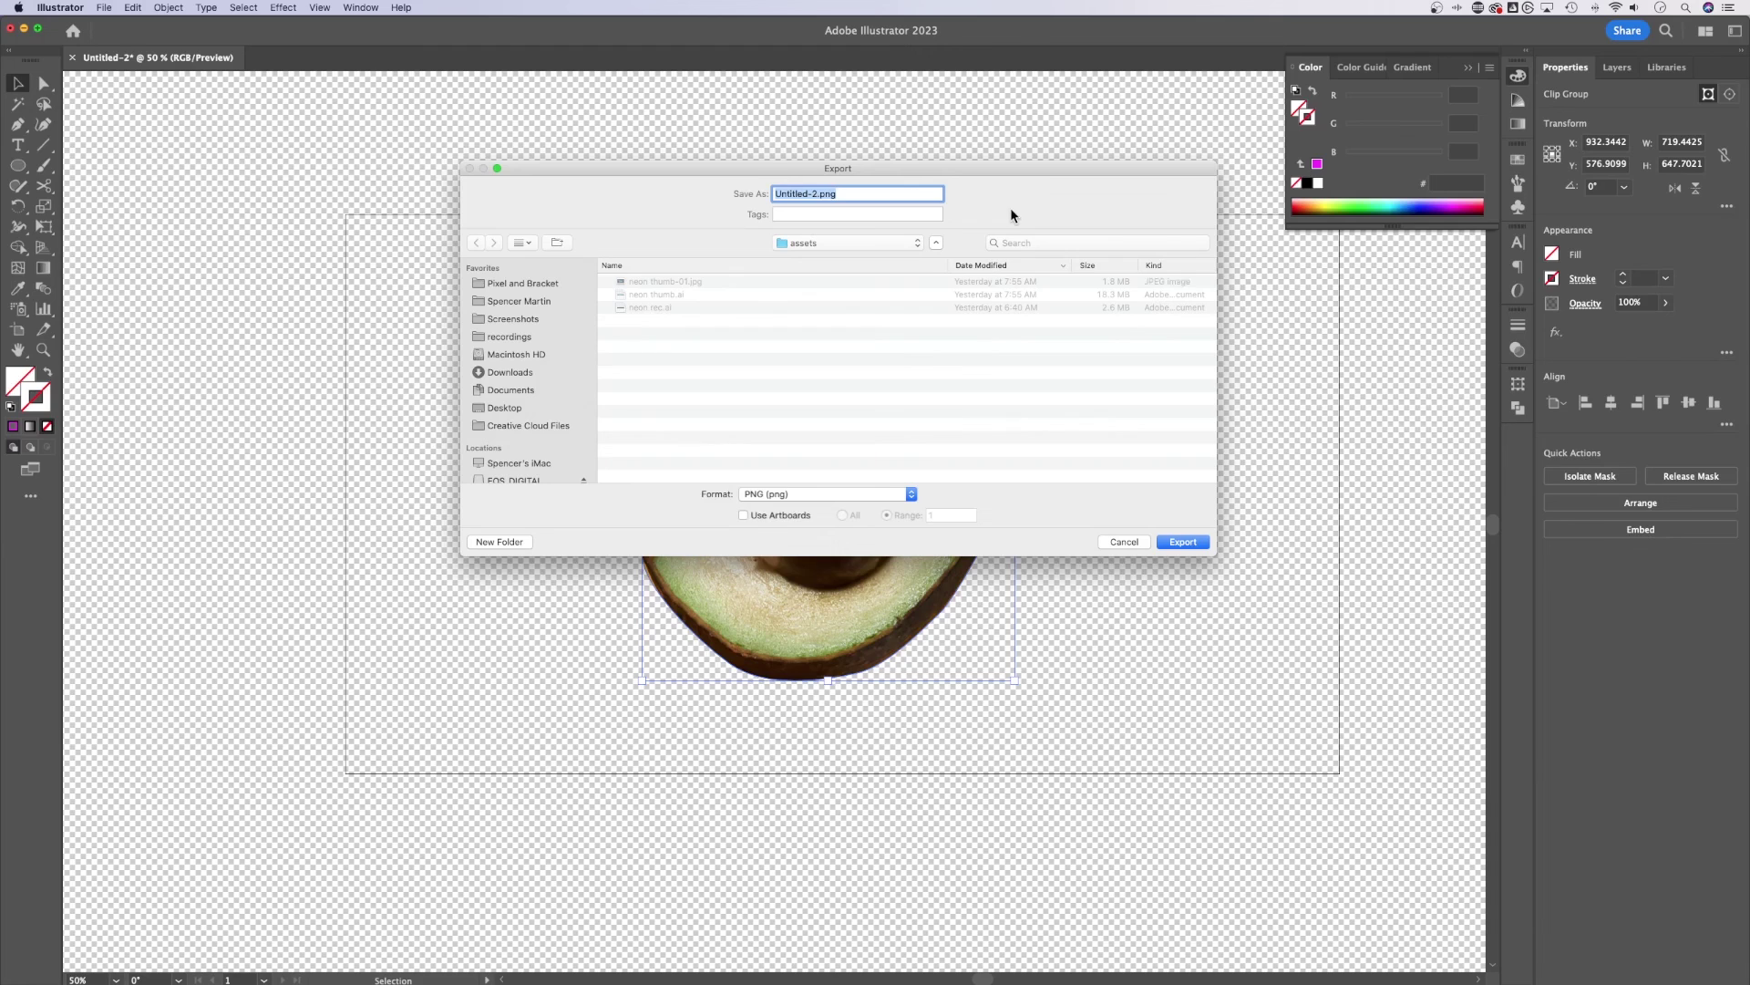
left_click_drag(1022, 167, 1015, 172)
left_click(798, 499)
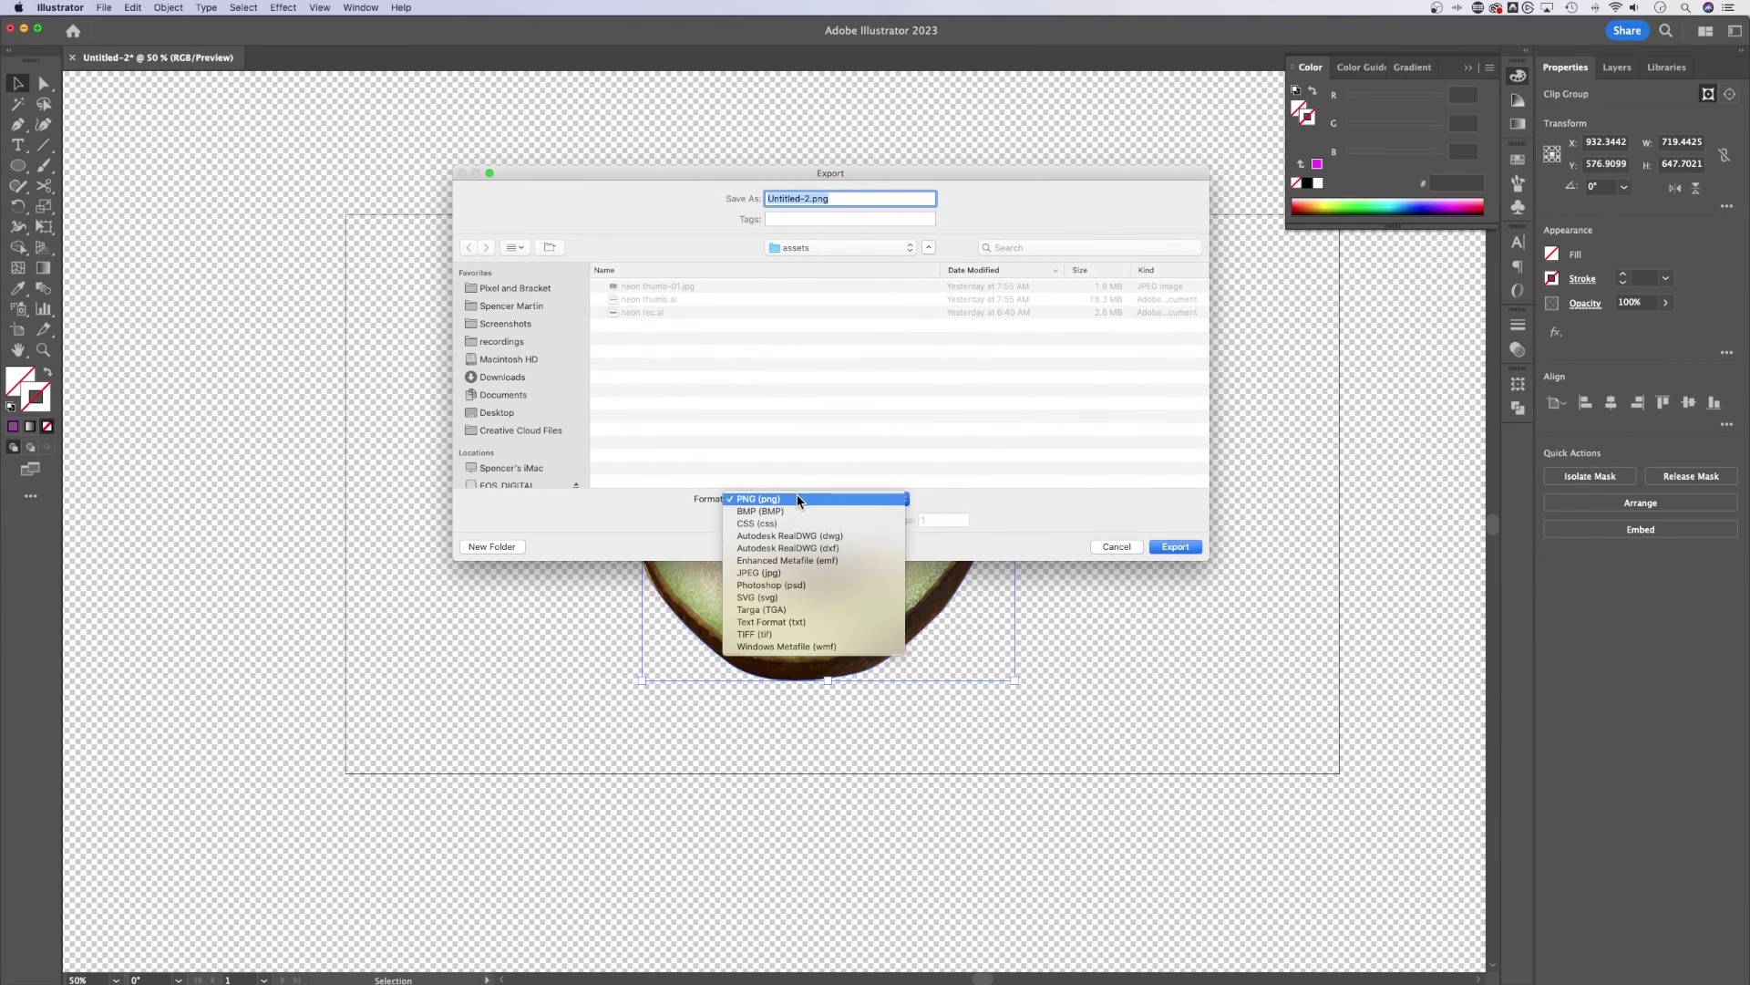
left_click(653, 506)
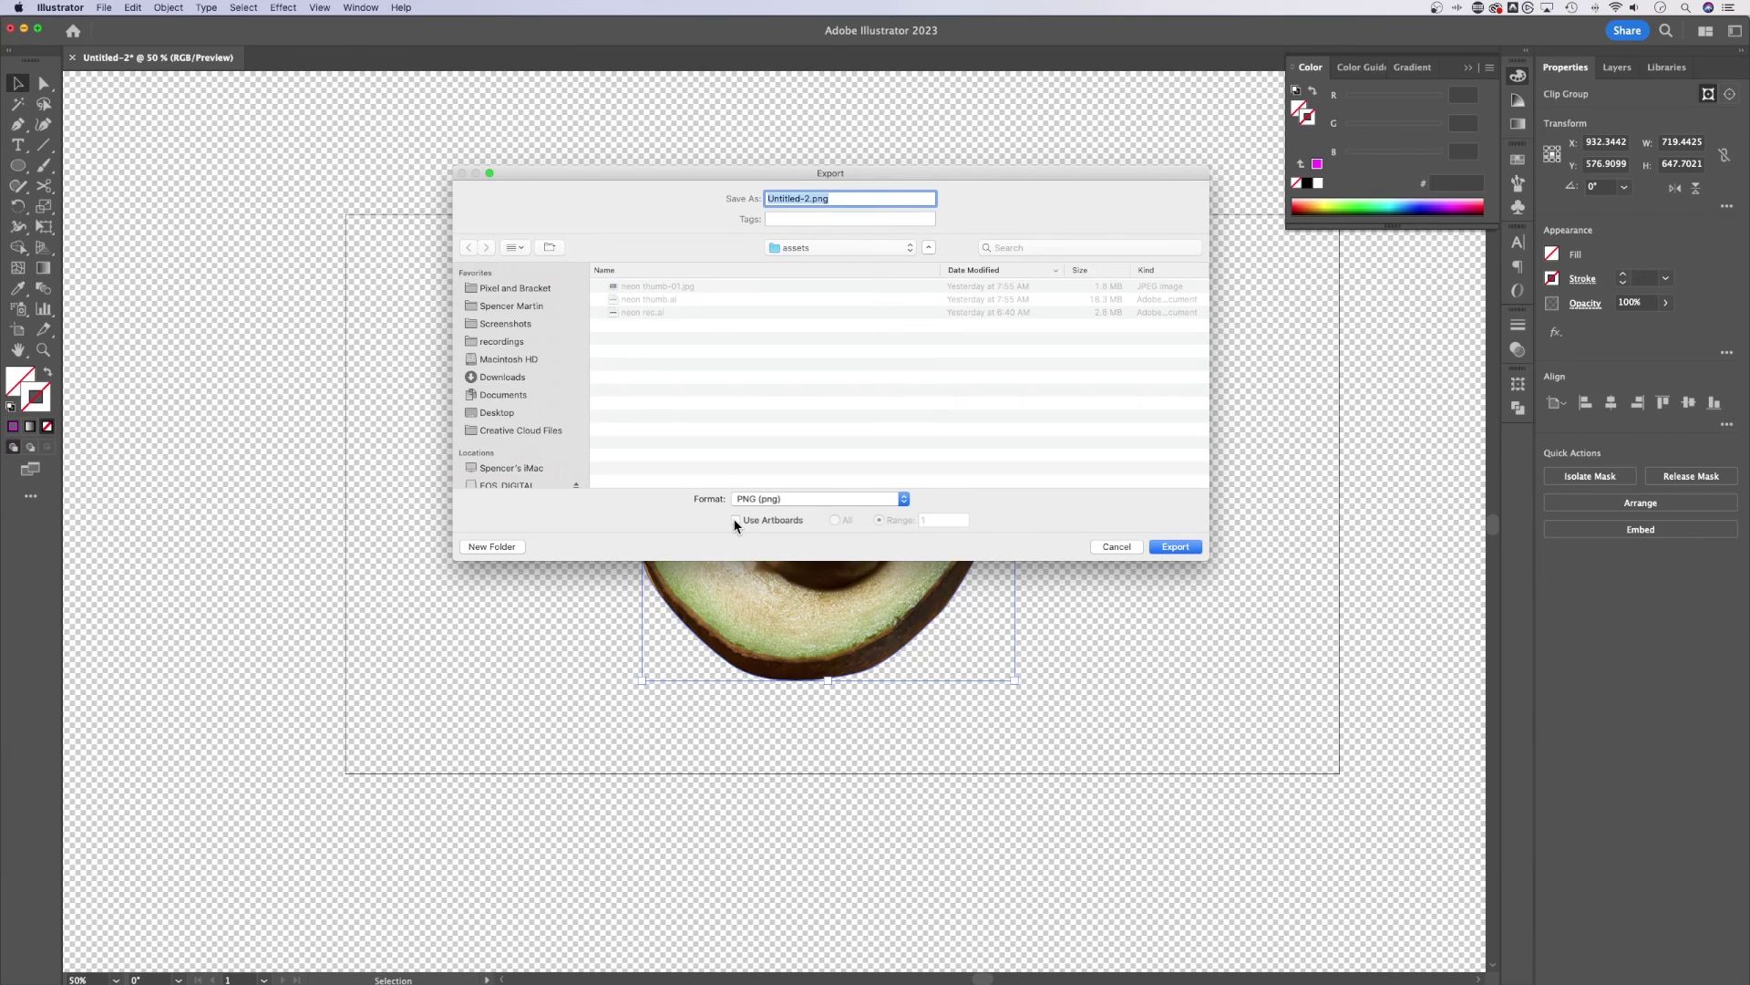
left_click(735, 520)
left_click(933, 518)
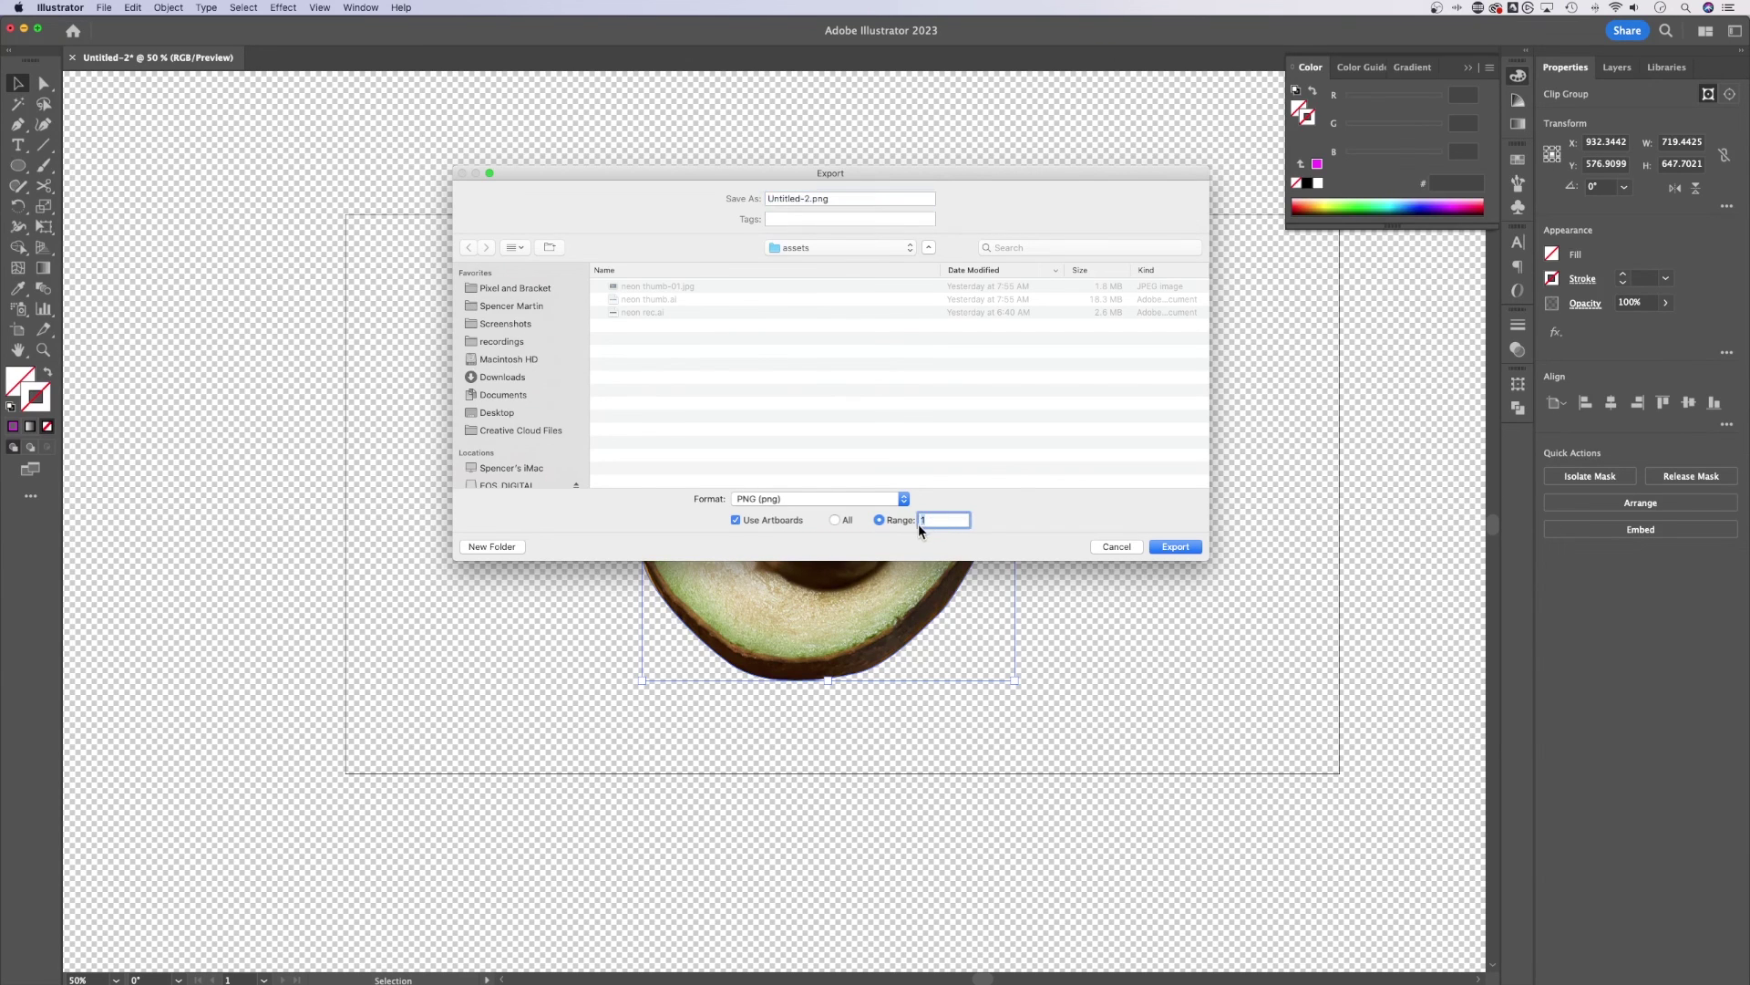
left_click(1115, 546)
key("super+minus")
left_click(1207, 543)
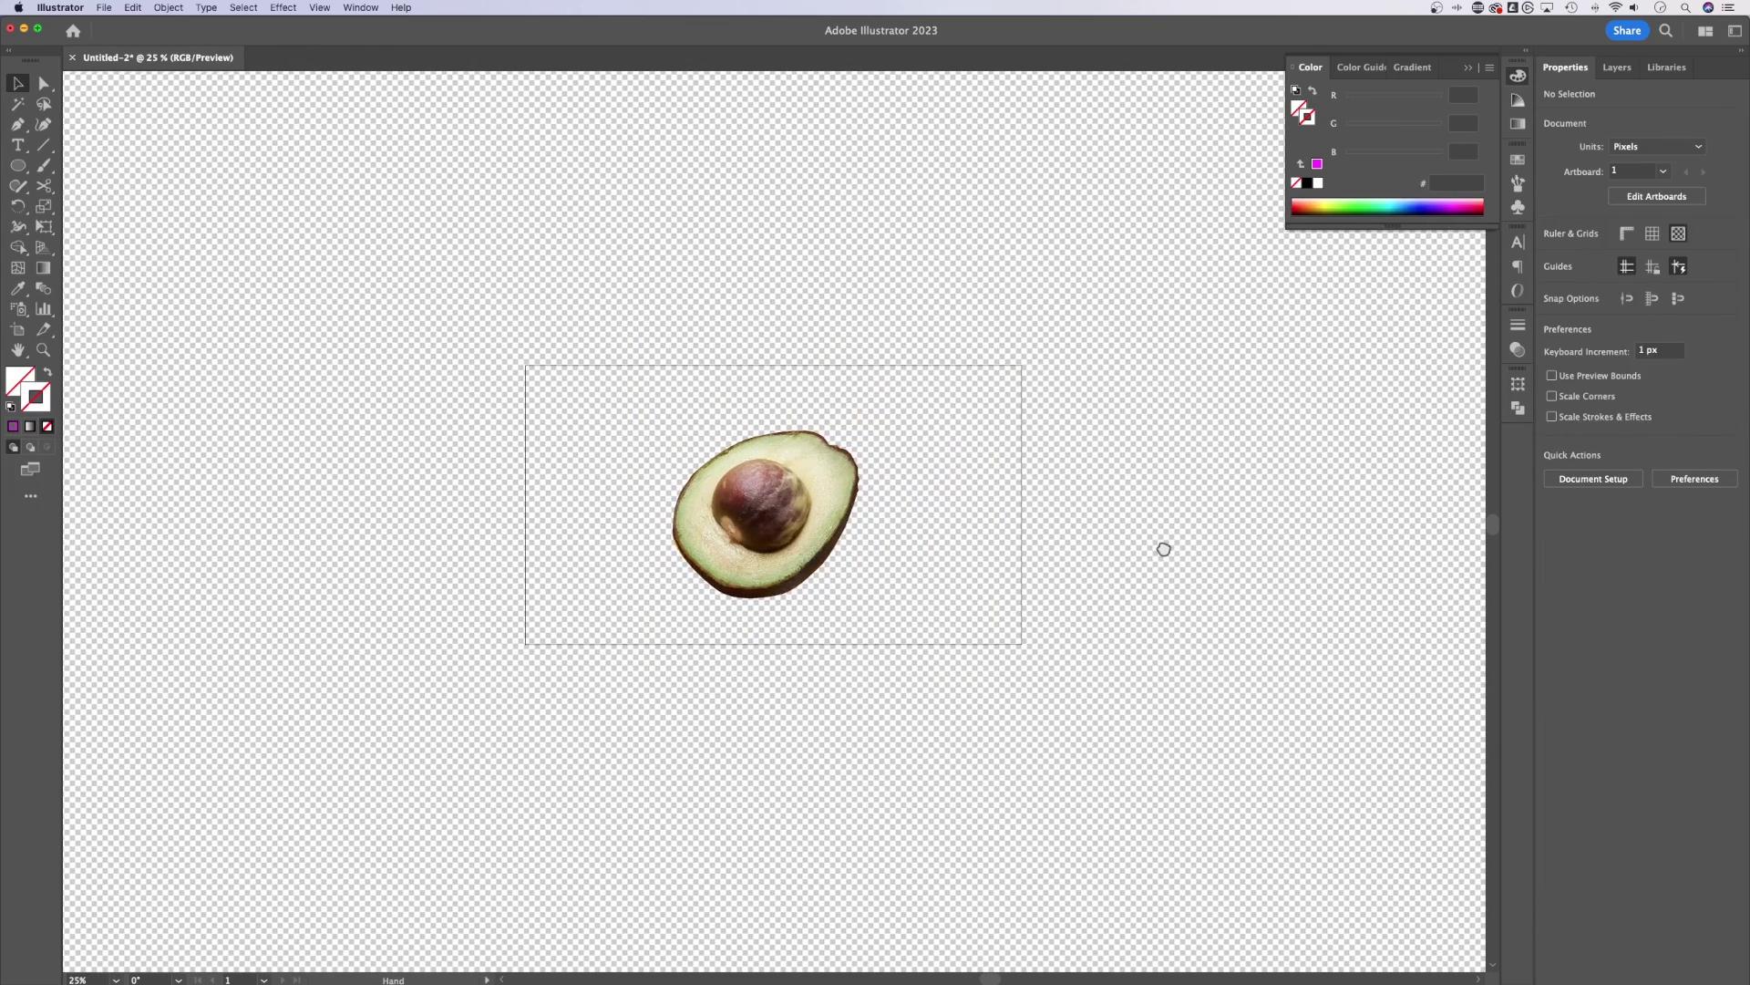